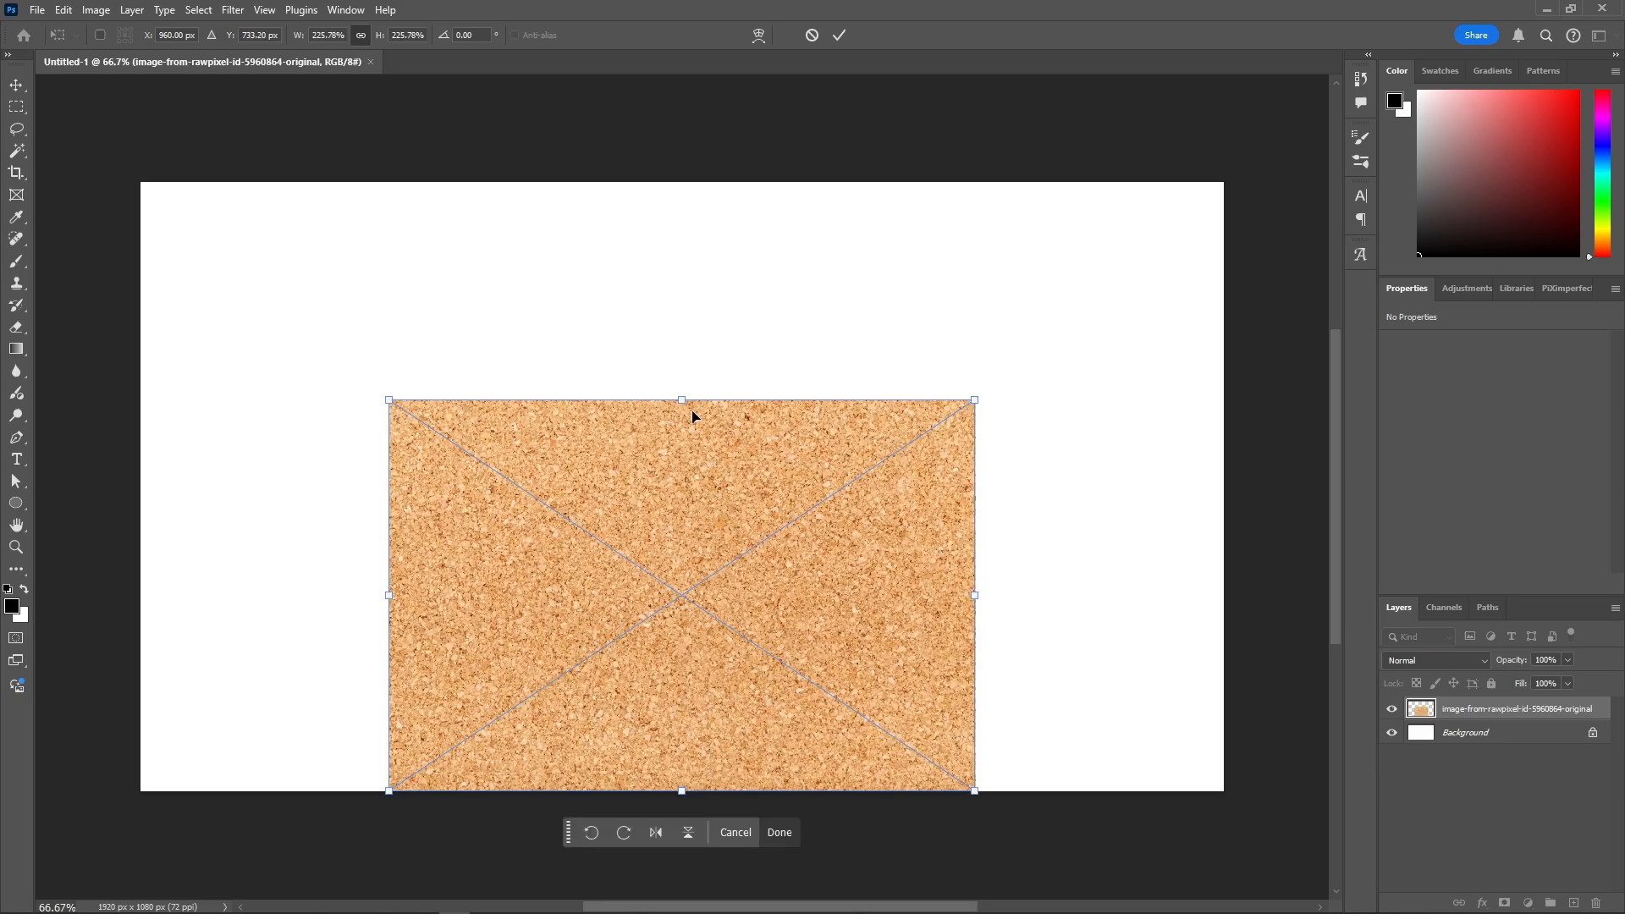
- Stretch the cork texture sideways to both canvas edges and commit the transform
drag(1133, 489, 1224, 487)
drag(230, 483, 141, 484)
key(Return)
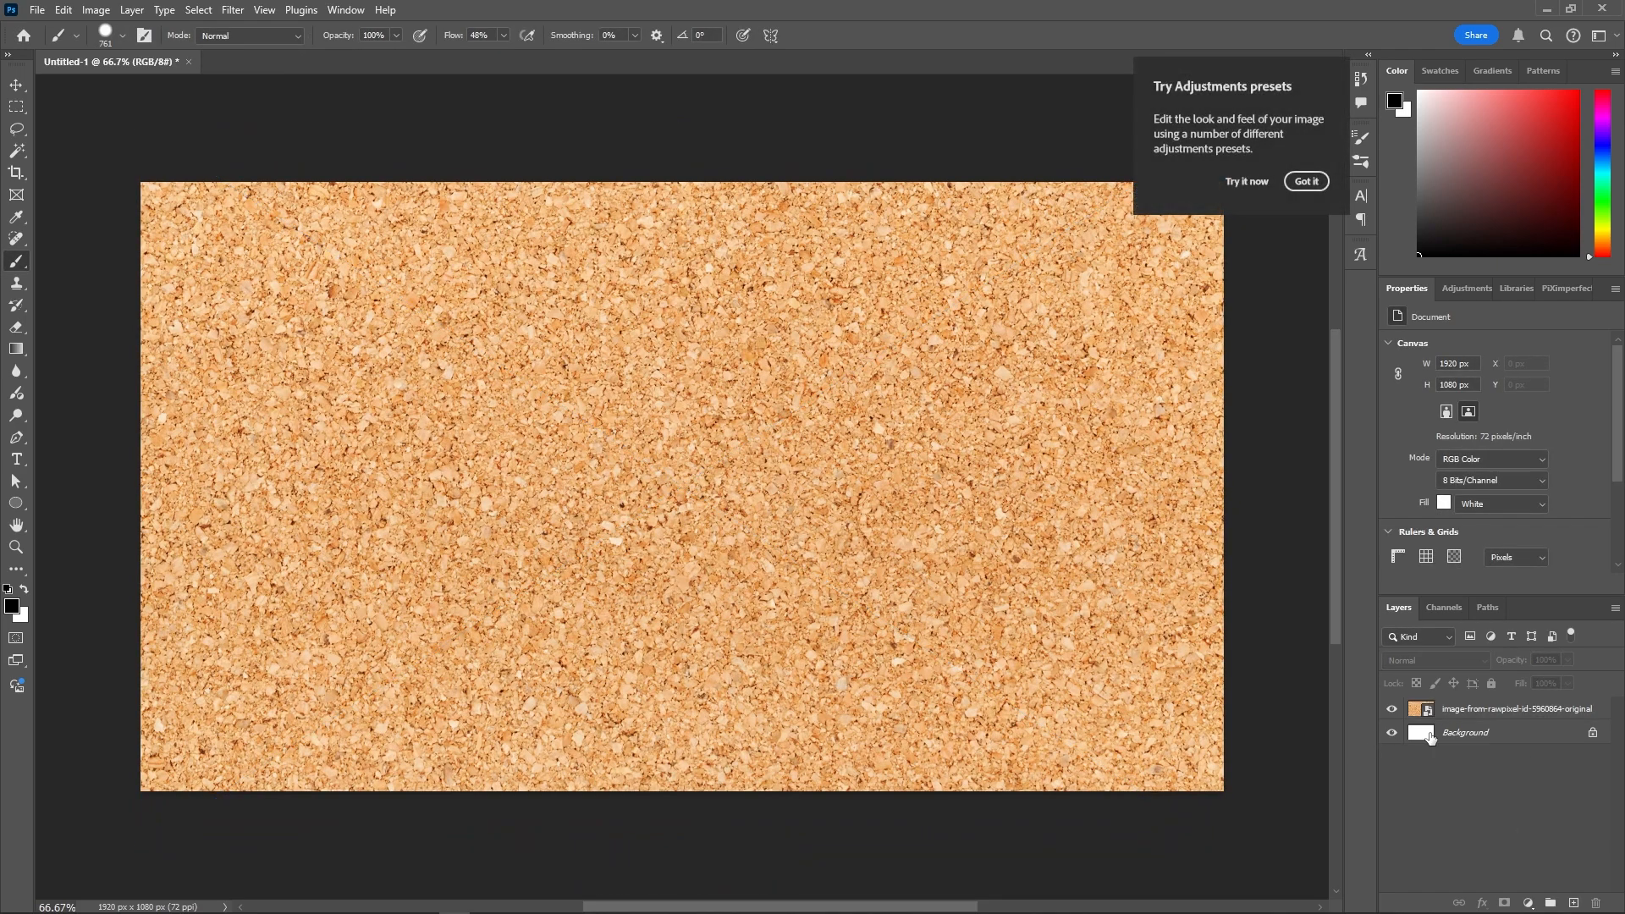
- Add a pure black Solid Color fill layer over the cork
click(1307, 181)
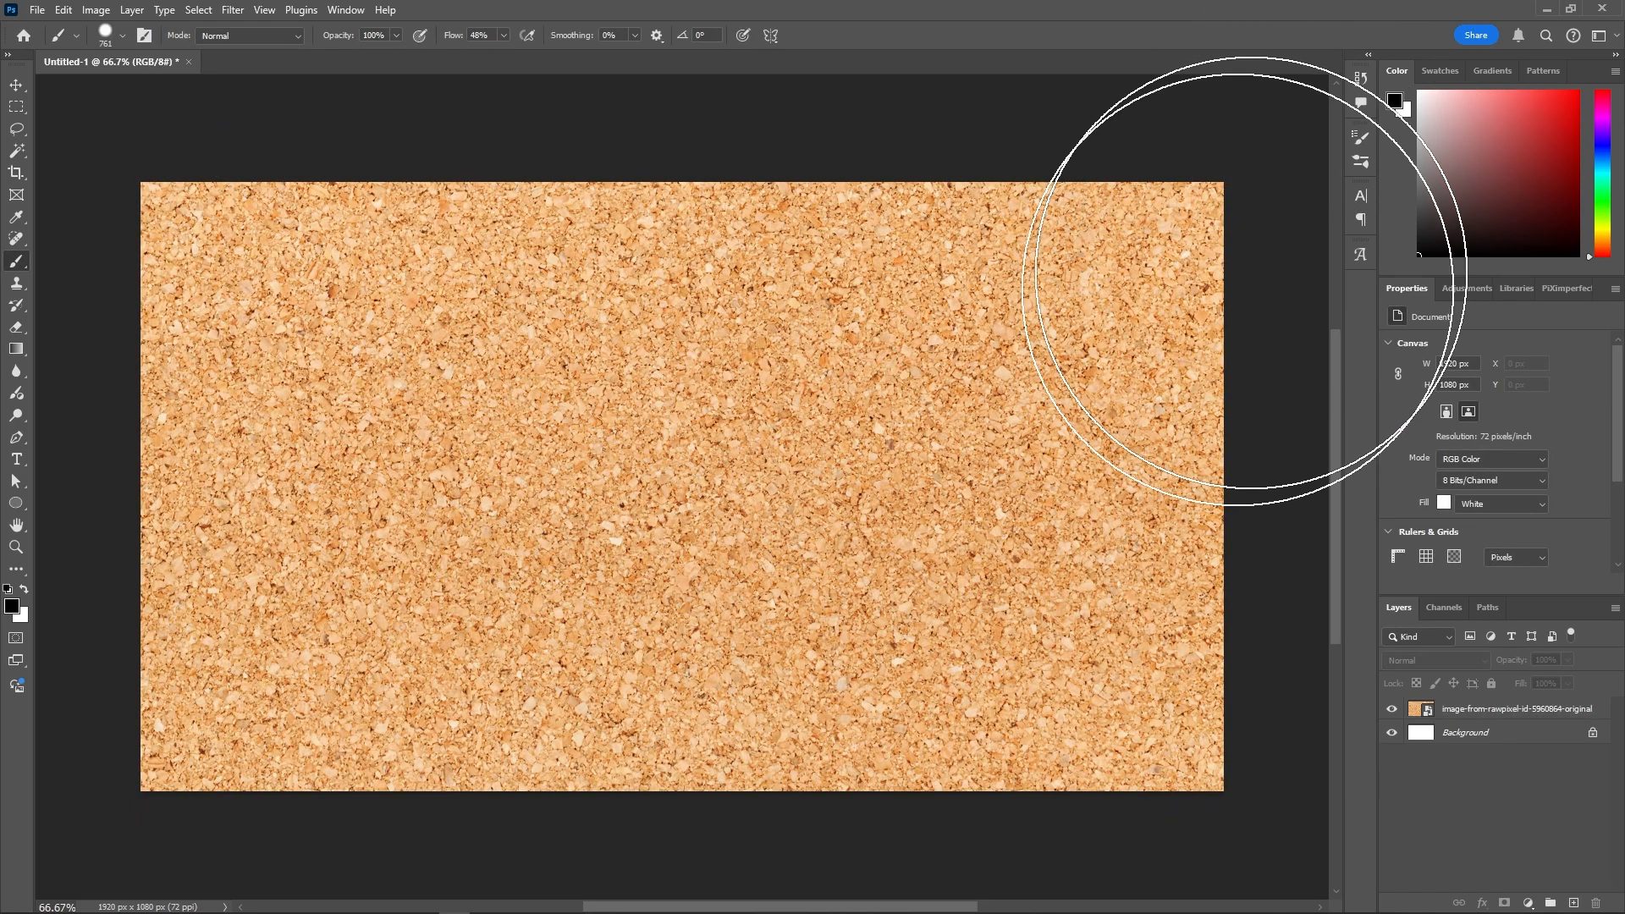
click(1527, 903)
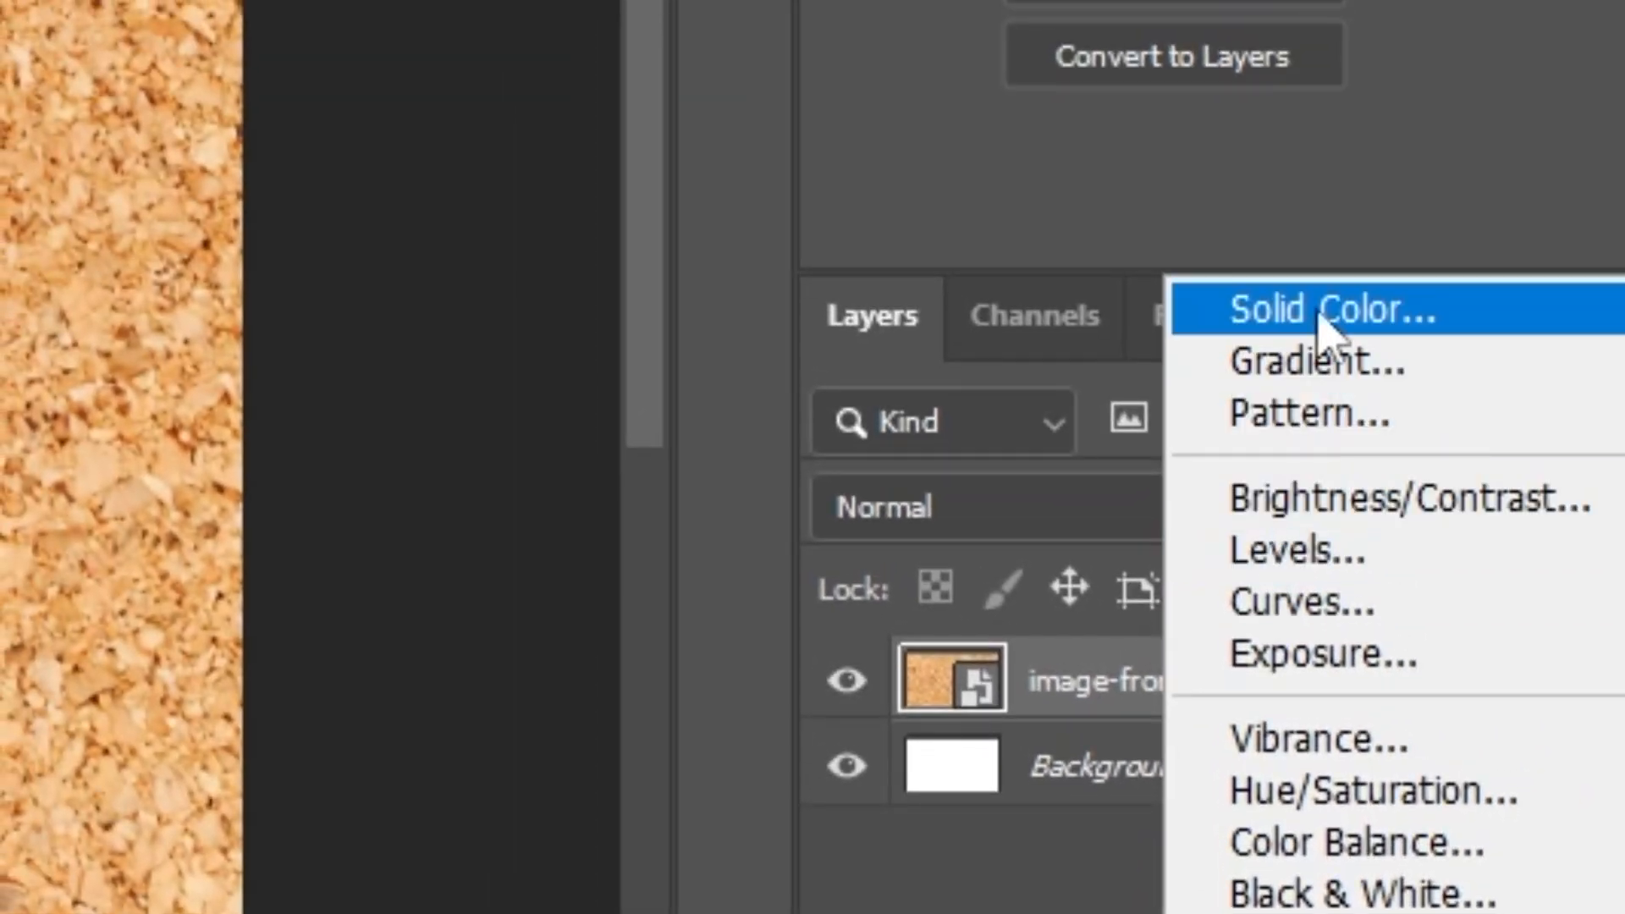
click(1320, 347)
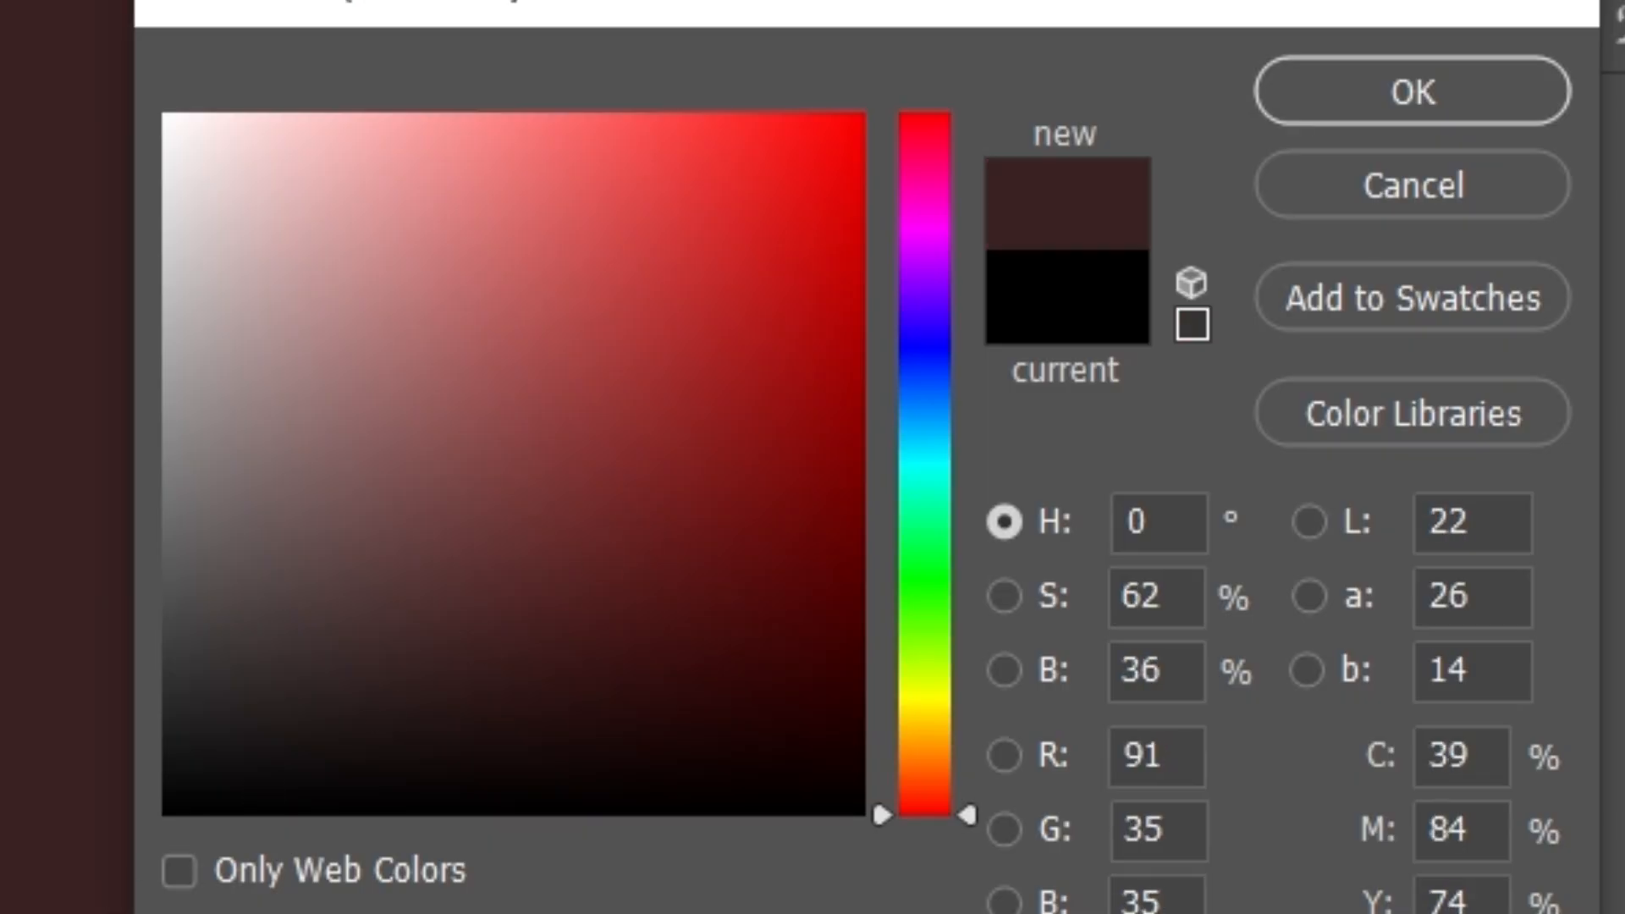
click(167, 805)
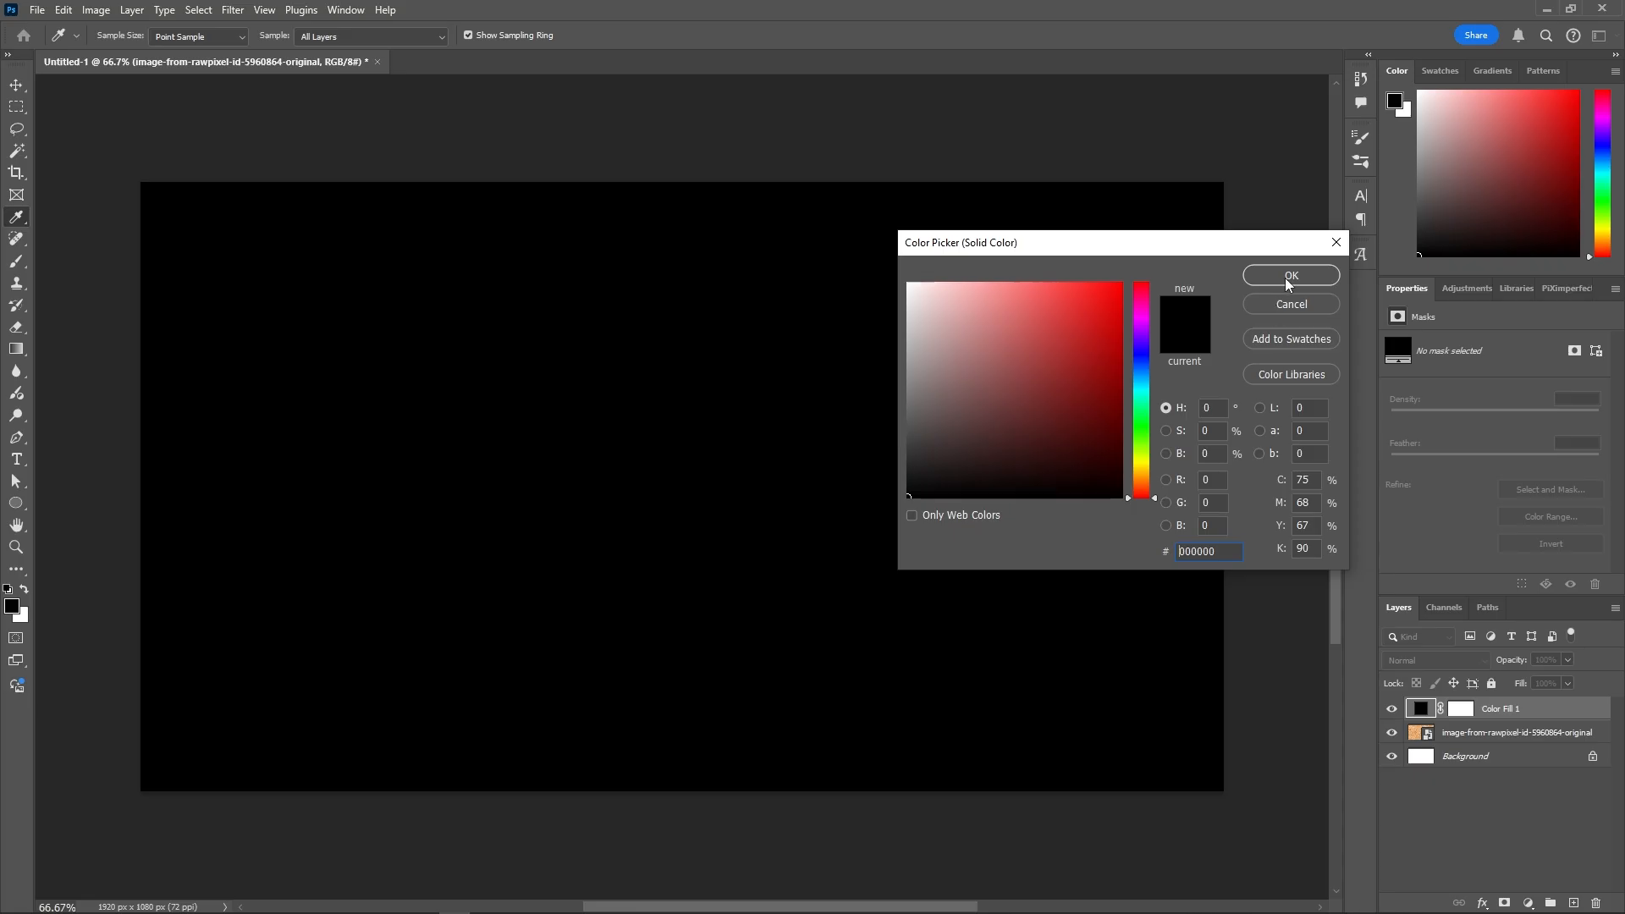
click(1291, 276)
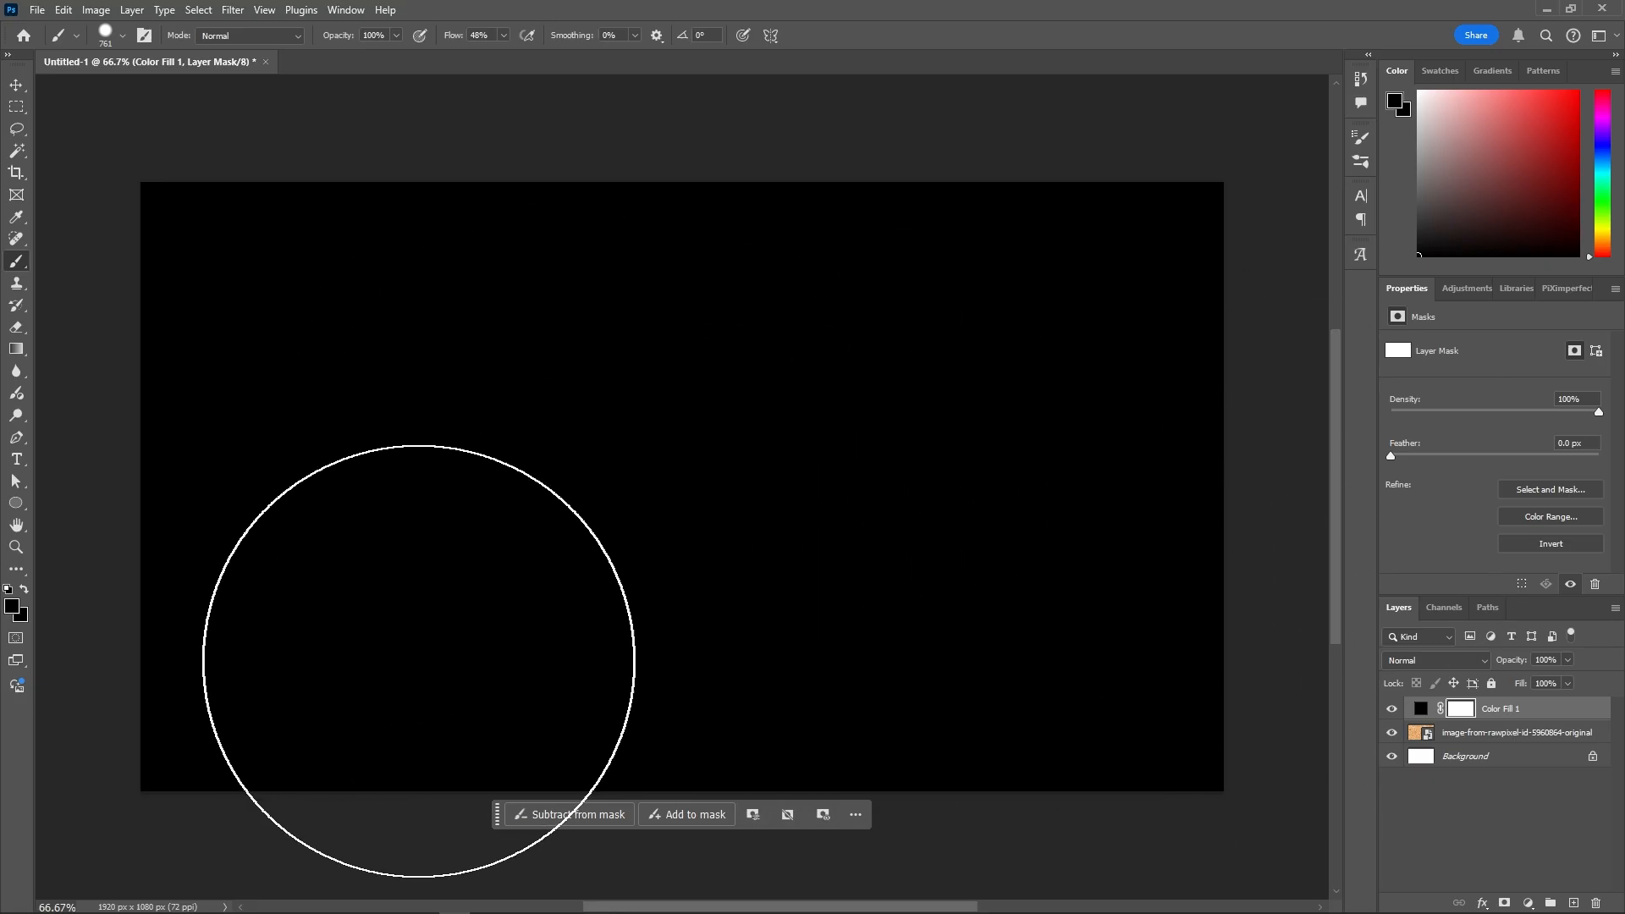
- Dab the fill's mask centre with a huge soft black brush to reveal the cork
mouse_move(417, 660)
mouse_down()
mouse_move(836, 452)
mouse_move(857, 339)
mouse_move(739, 497)
mouse_up()
key(ctrl+z)
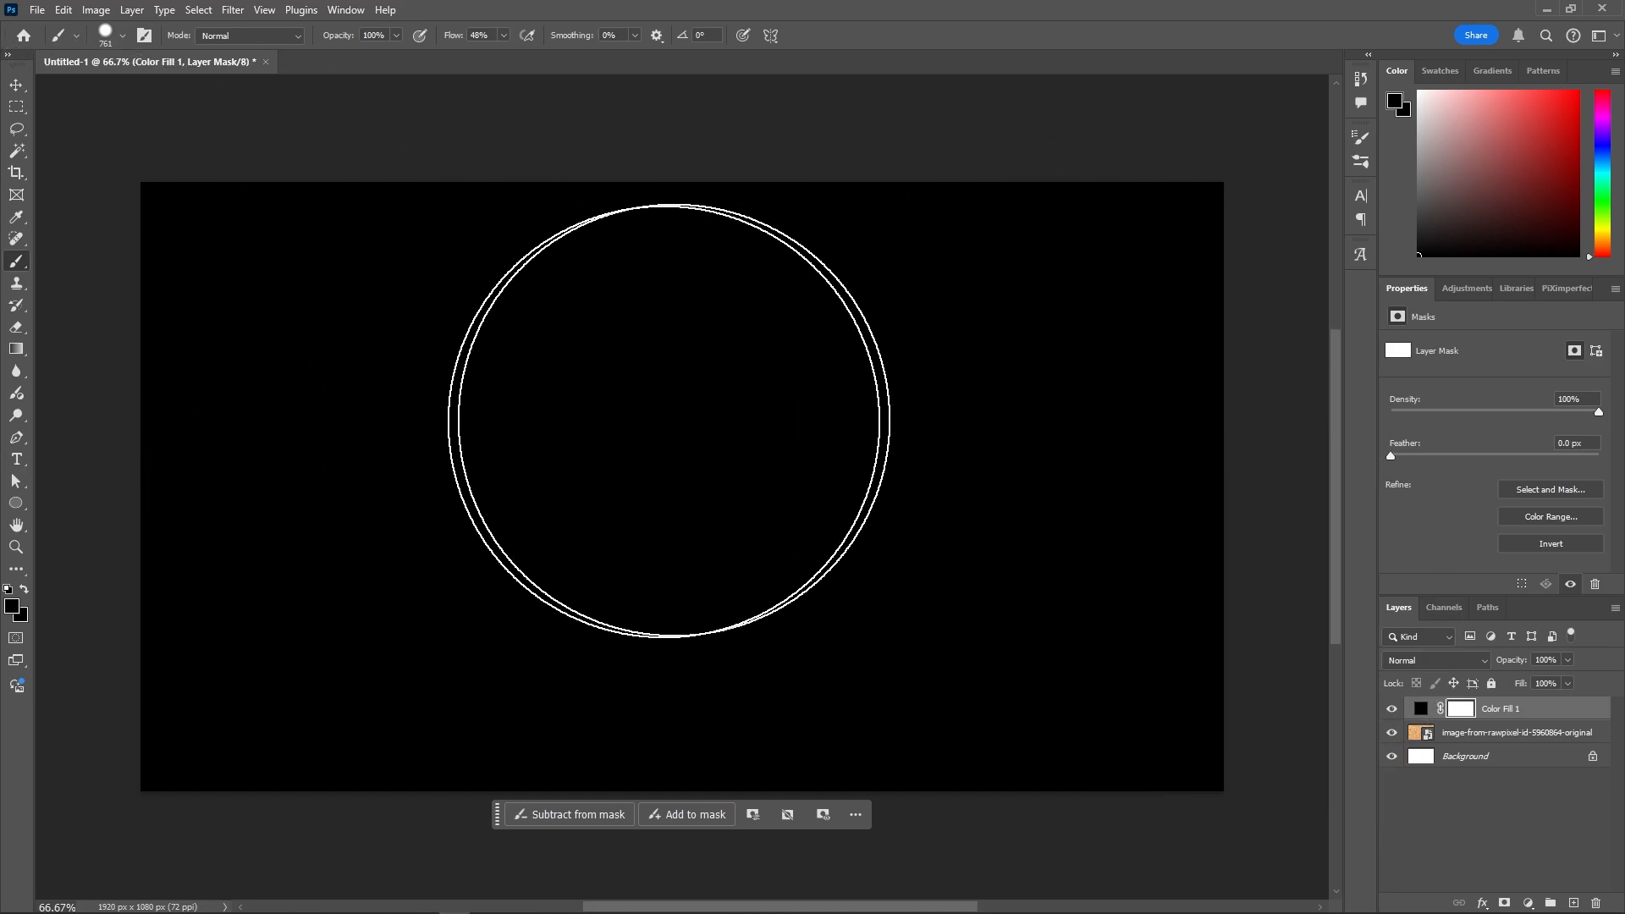
alt+right_click(582, 438)
mouse_move(603, 451)
mouse_down()
mouse_move(460, 482)
mouse_move(631, 442)
mouse_move(649, 476)
mouse_move(754, 457)
mouse_move(965, 511)
mouse_move(805, 501)
mouse_move(900, 515)
mouse_move(874, 287)
mouse_move(894, 569)
mouse_move(848, 222)
mouse_up()
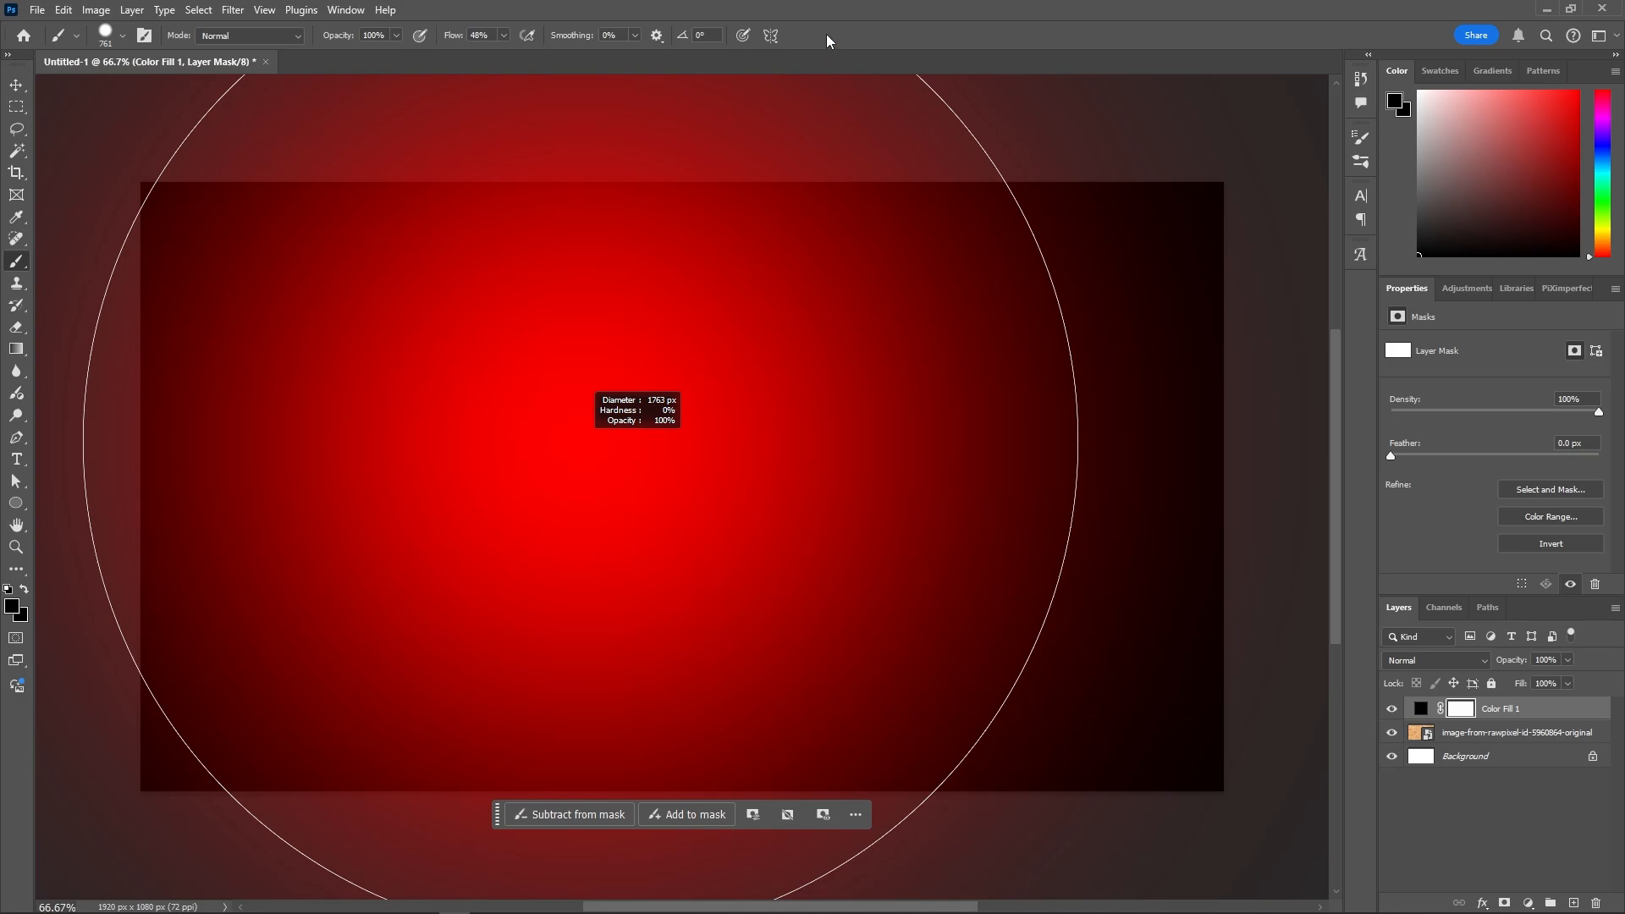
drag(825, 34, 841, 25)
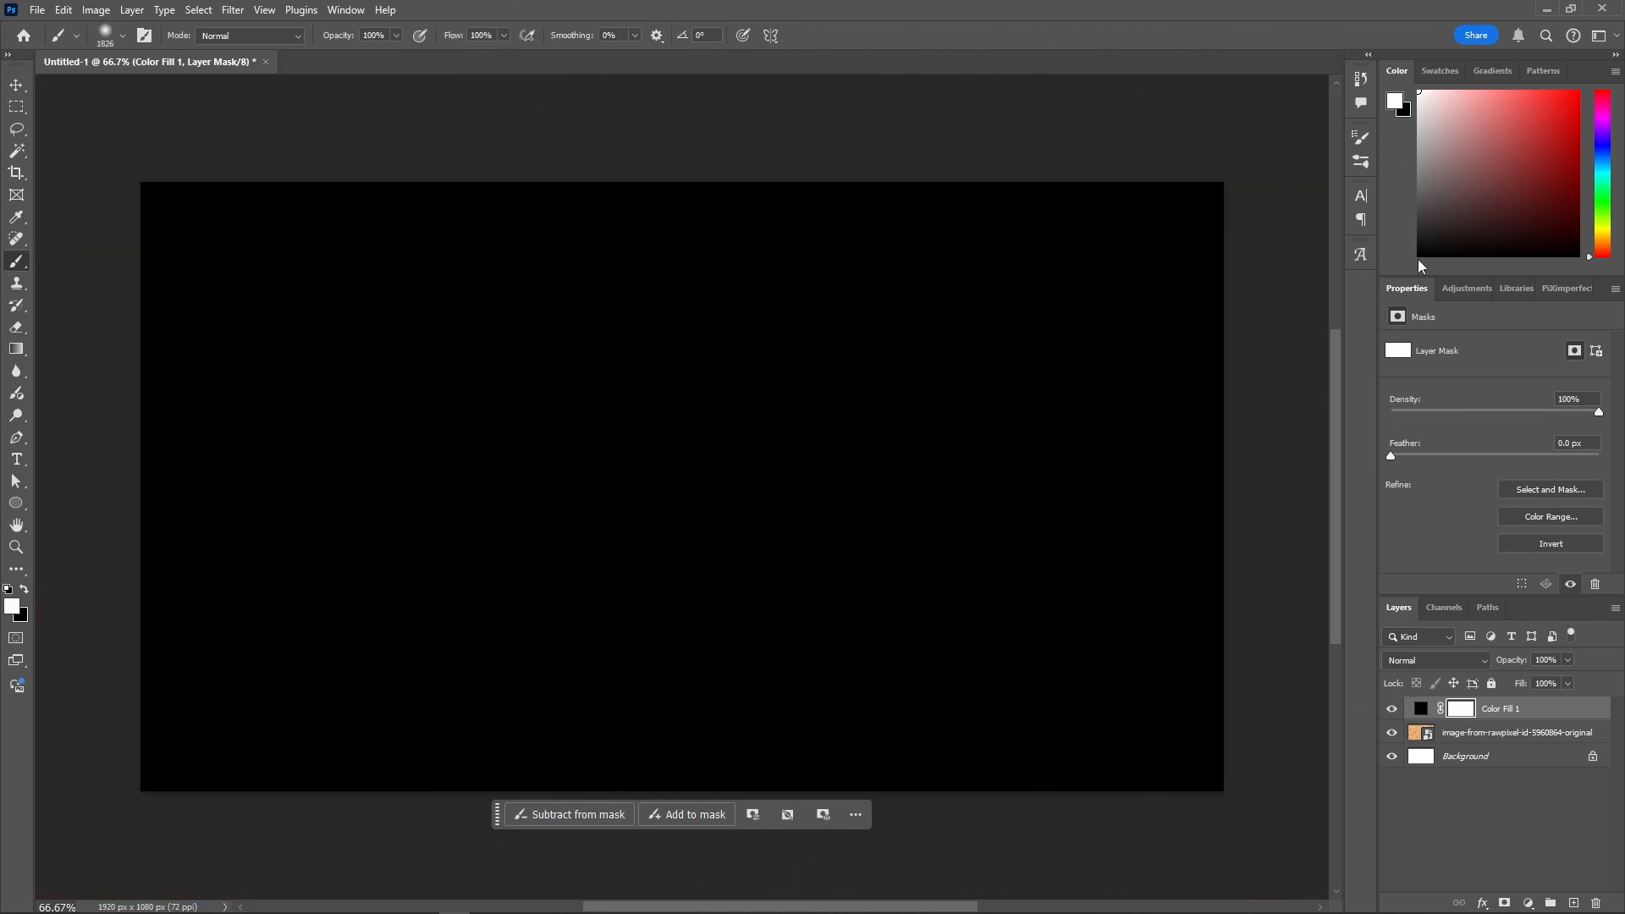
drag(1471, 228, 1108, 633)
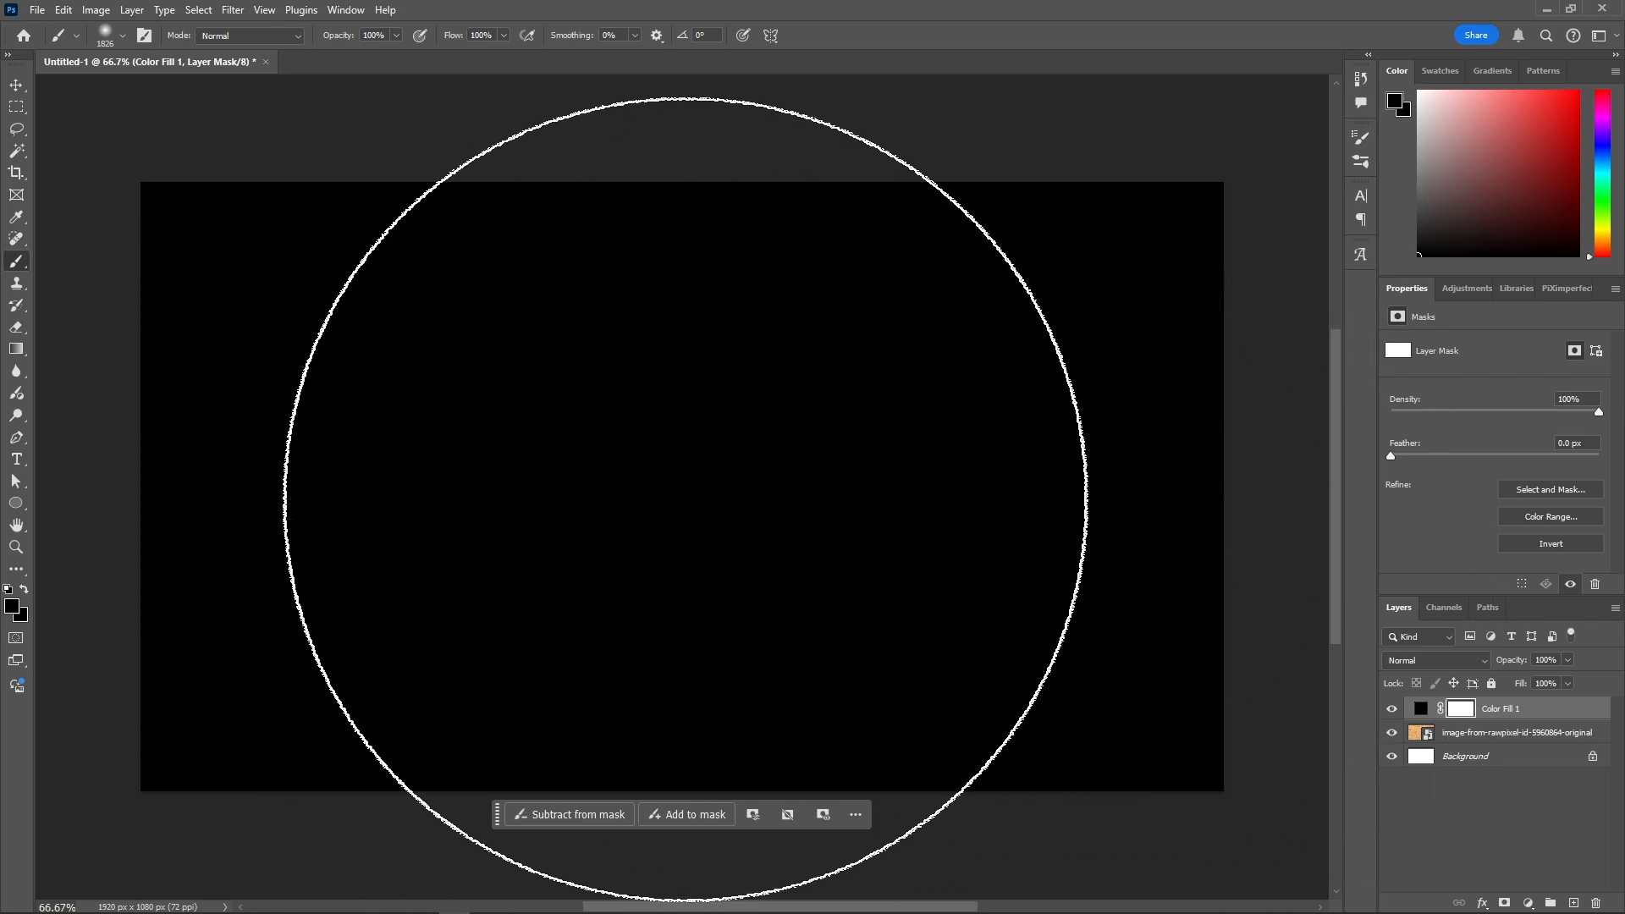
click(681, 466)
click(658, 492)
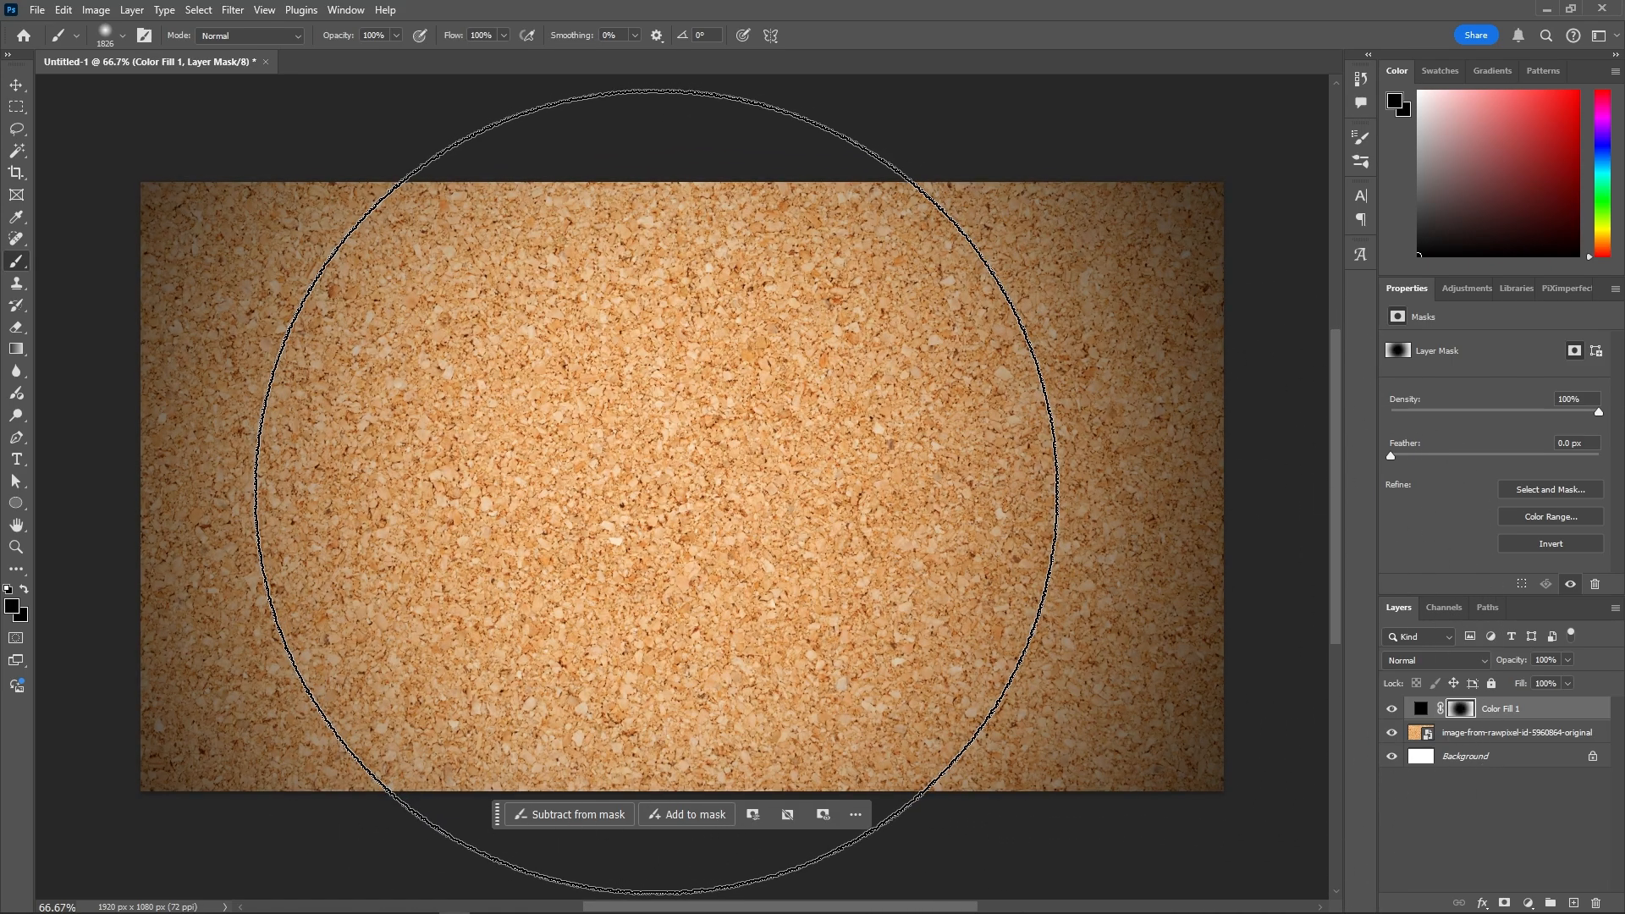
drag(746, 487, 511, 463)
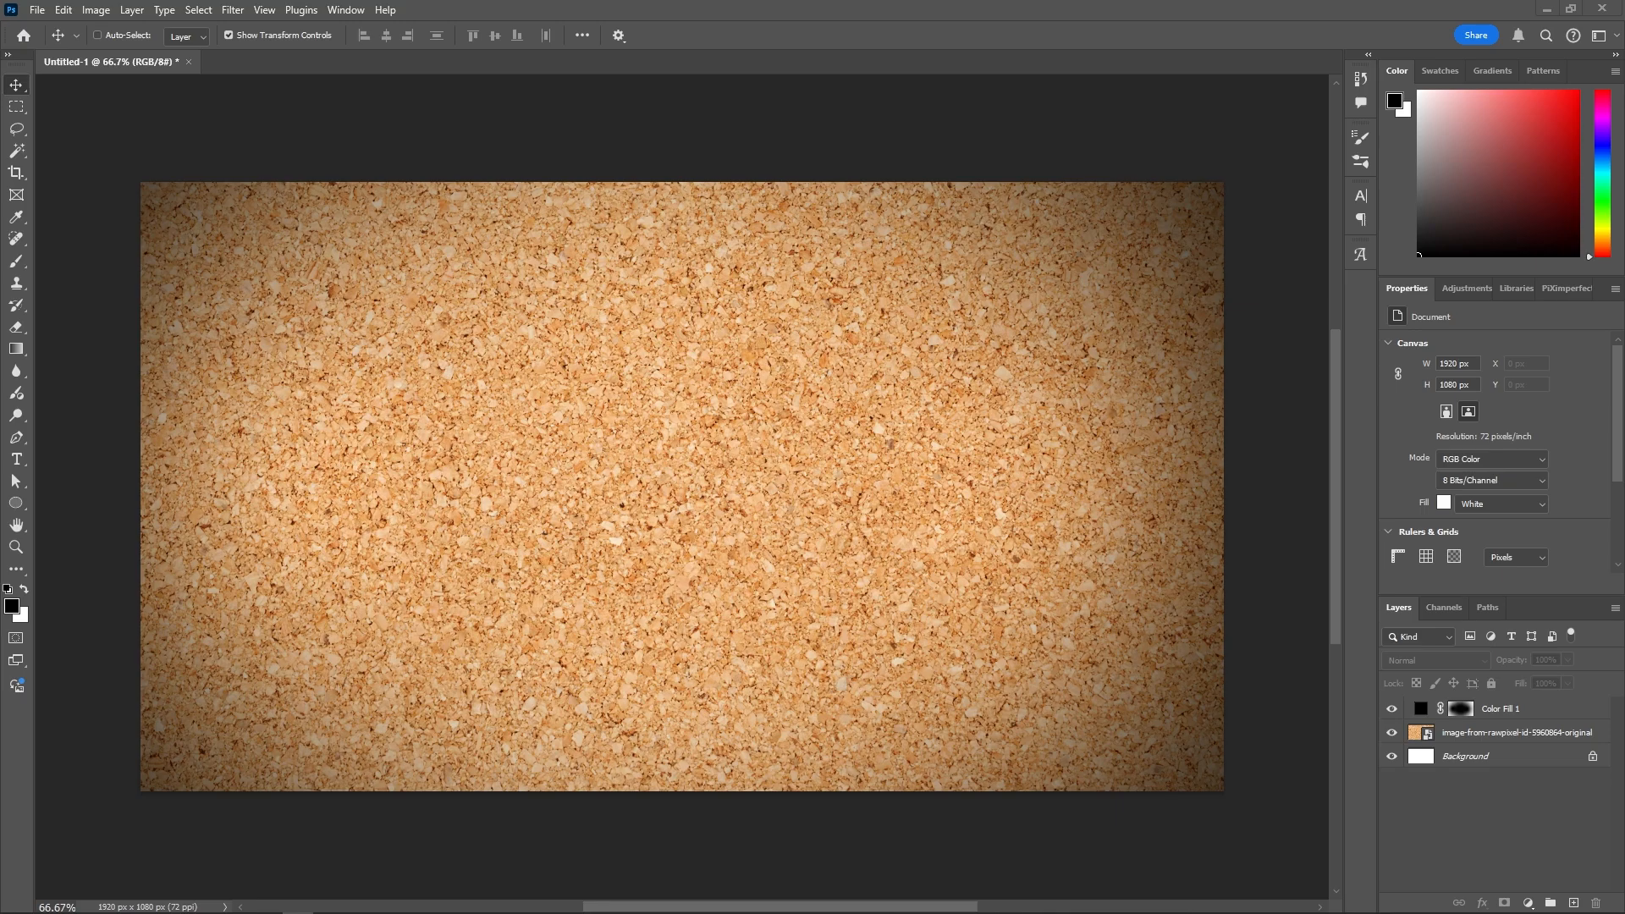
- Paste the mugshot photo, choose the Polygonal Lasso, and target Layer 1's mask
key(ctrl+v)
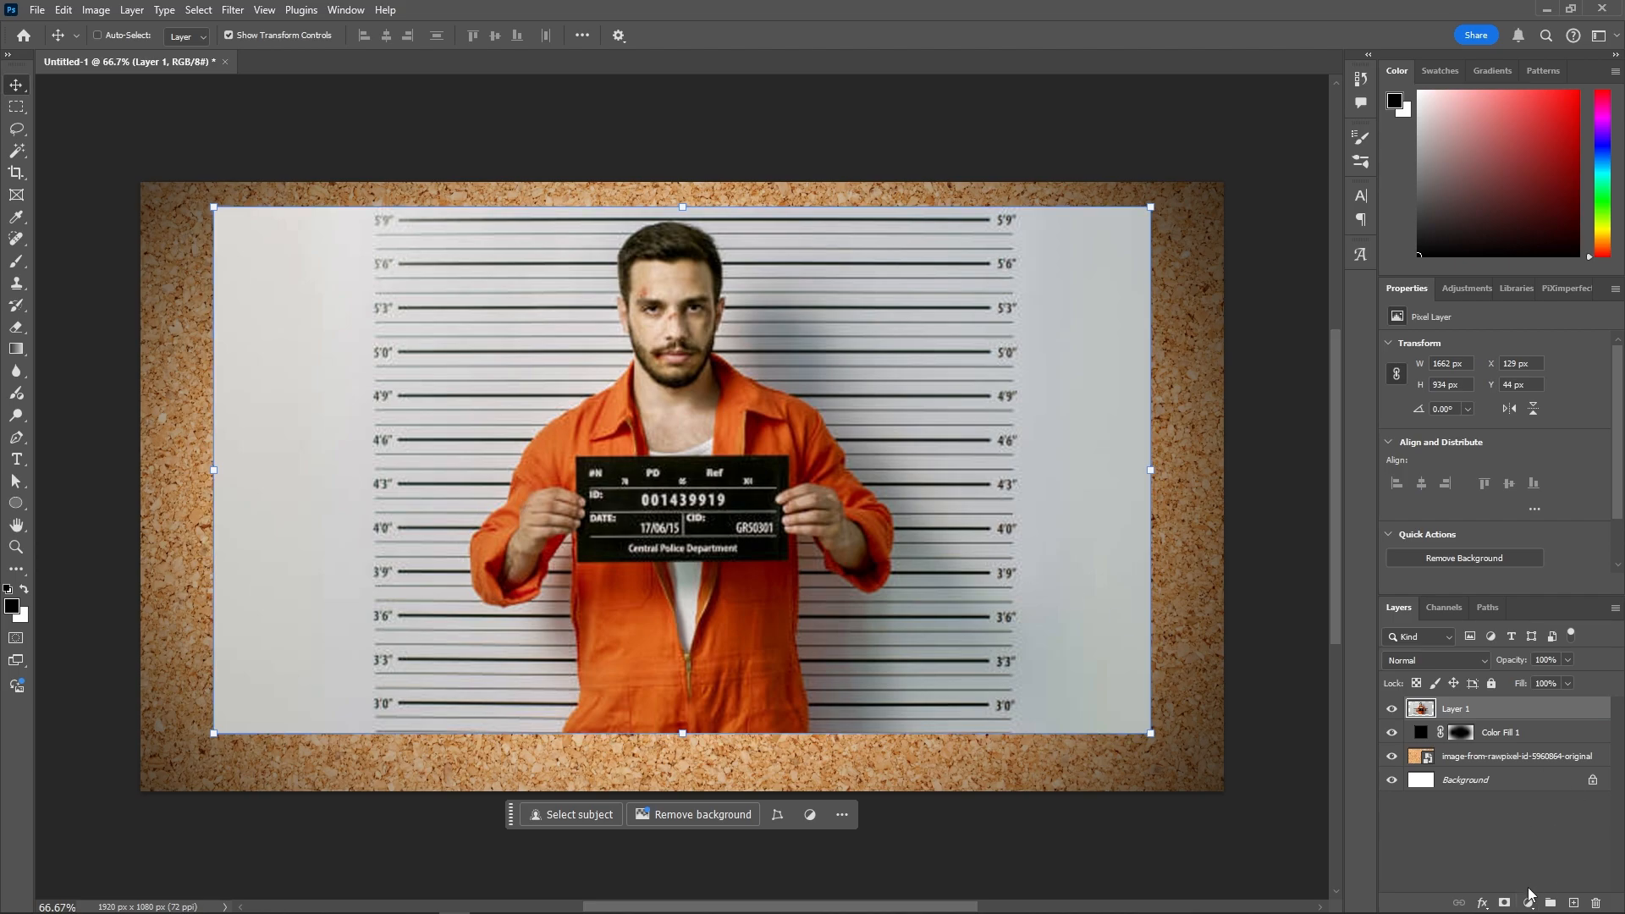
right_click(15, 131)
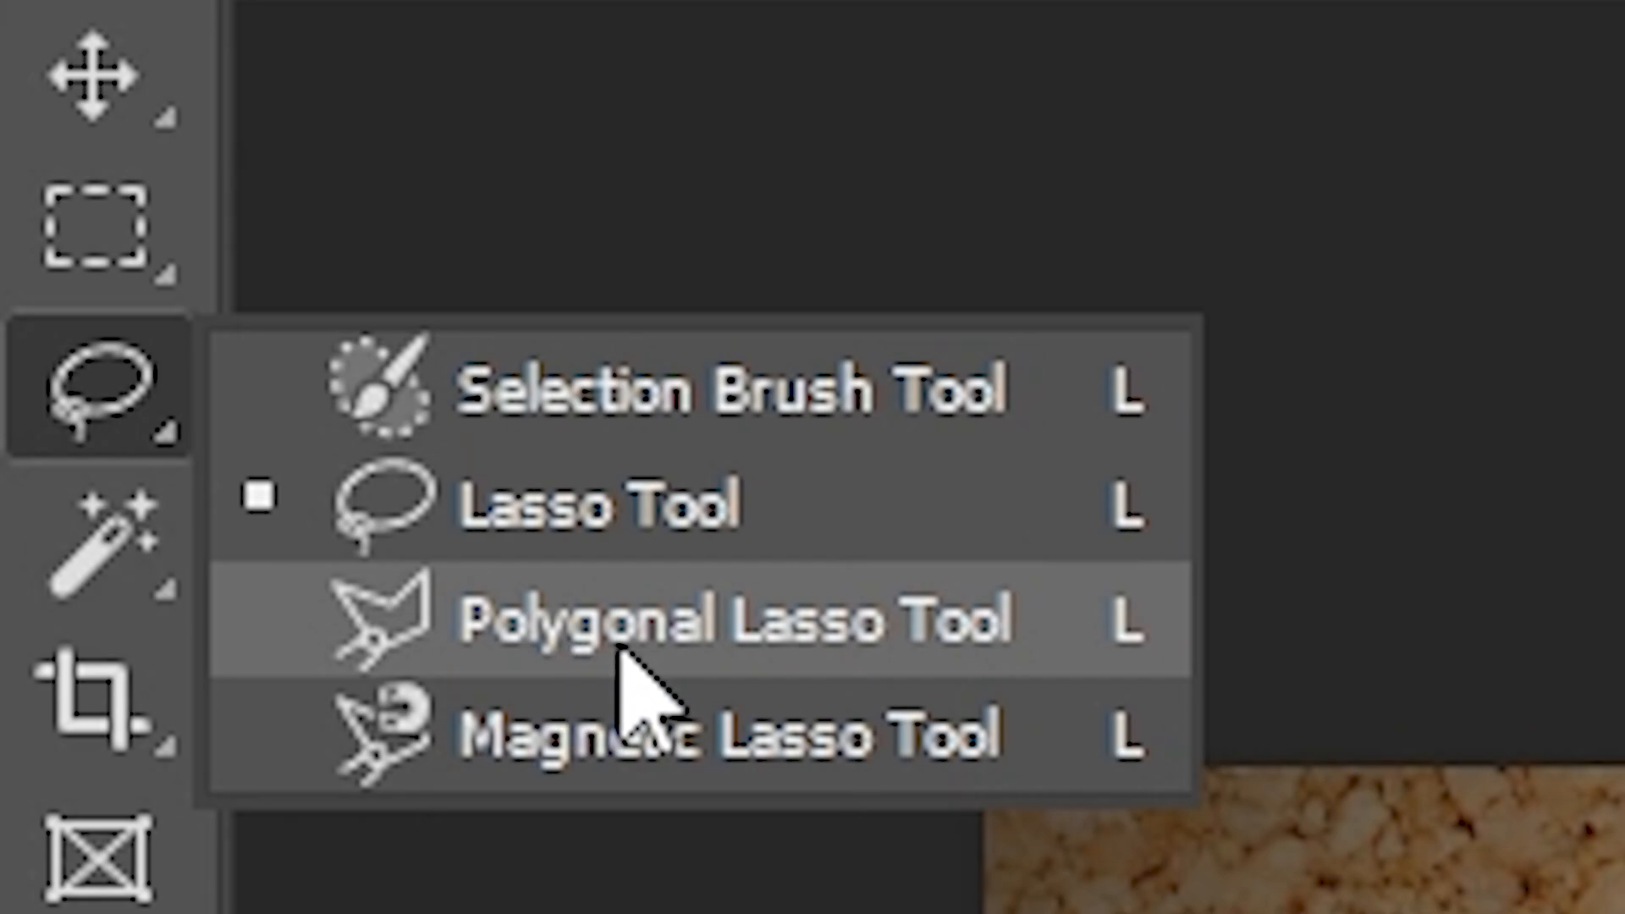
click(620, 652)
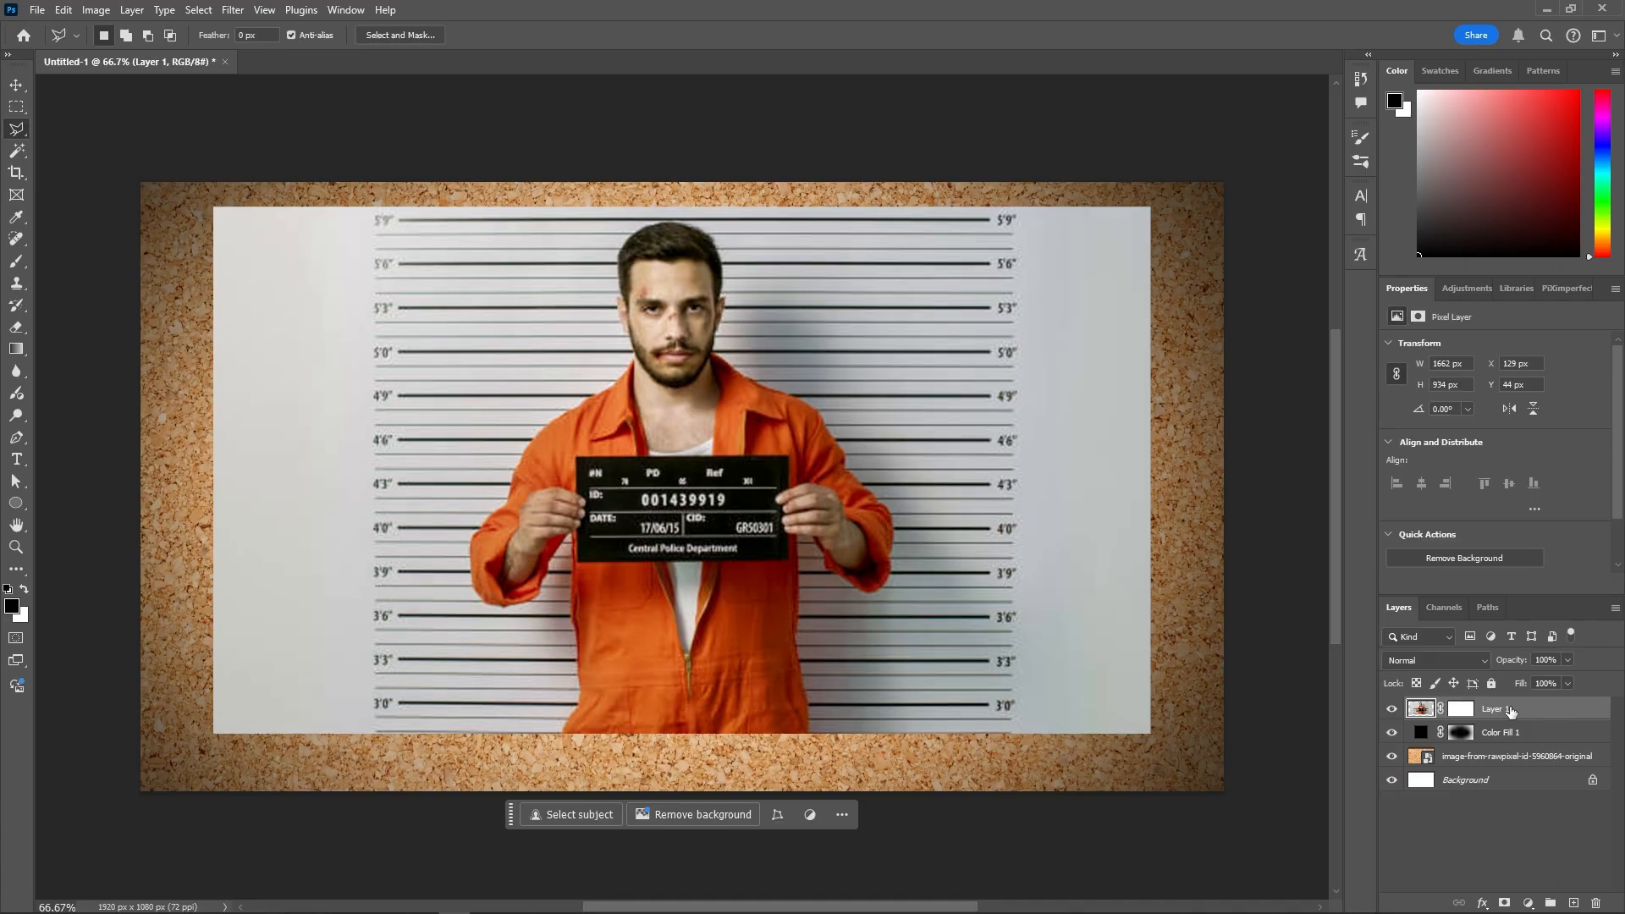
click(1461, 711)
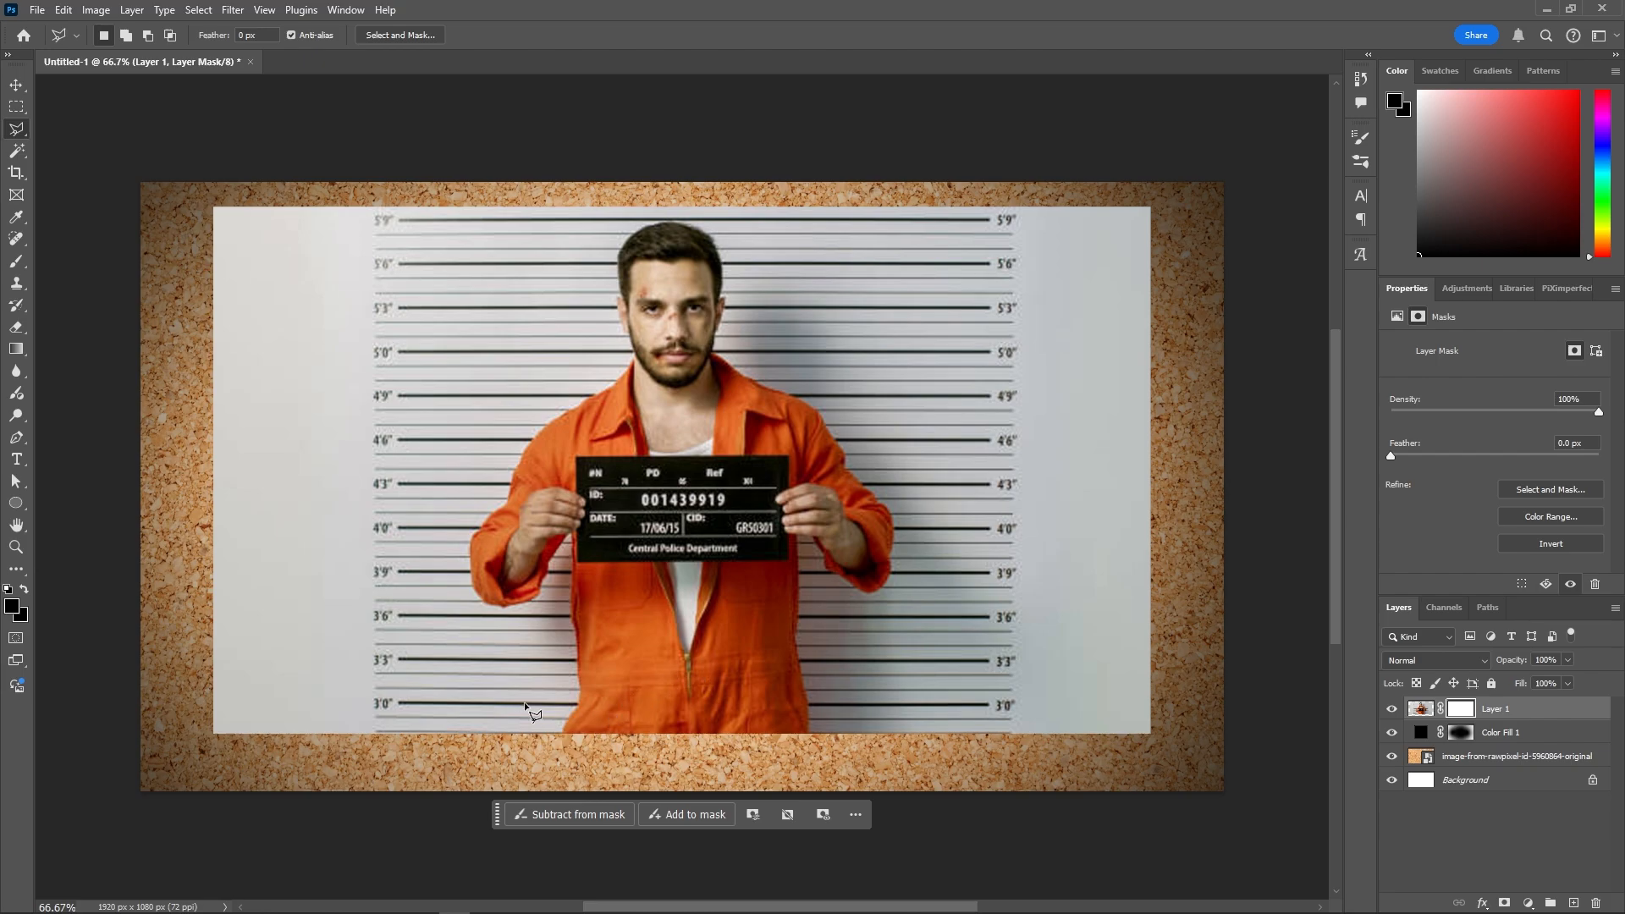
- Trace a jagged, torn-edged selection around the man in the photo
click(499, 709)
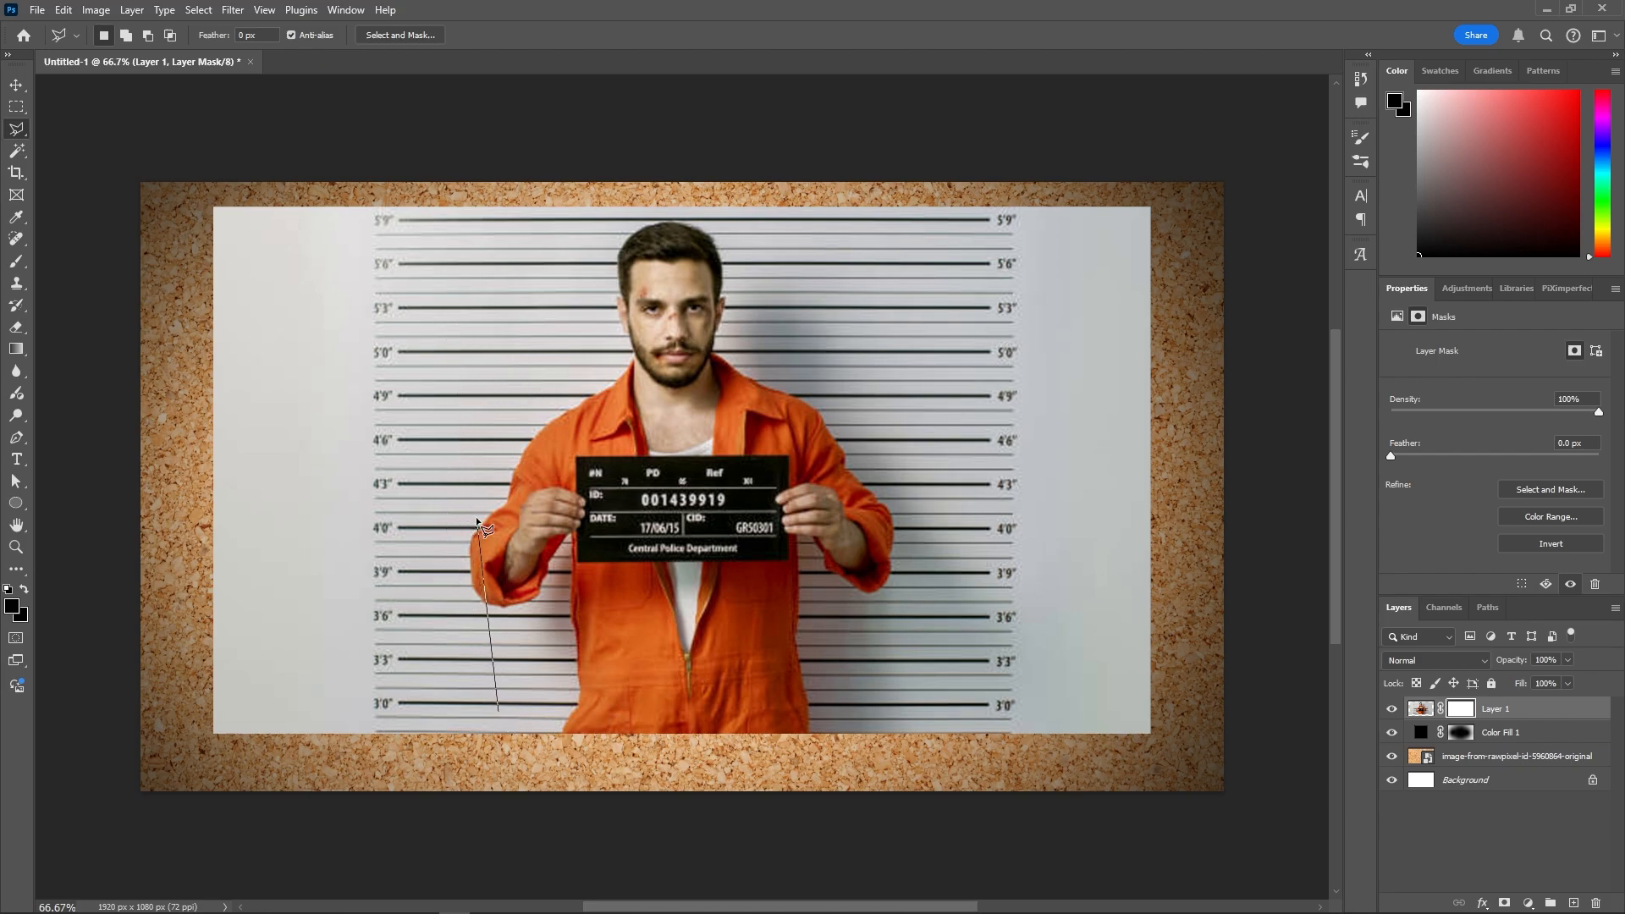
click(483, 366)
click(478, 232)
click(603, 238)
click(709, 223)
click(859, 242)
click(906, 239)
click(899, 391)
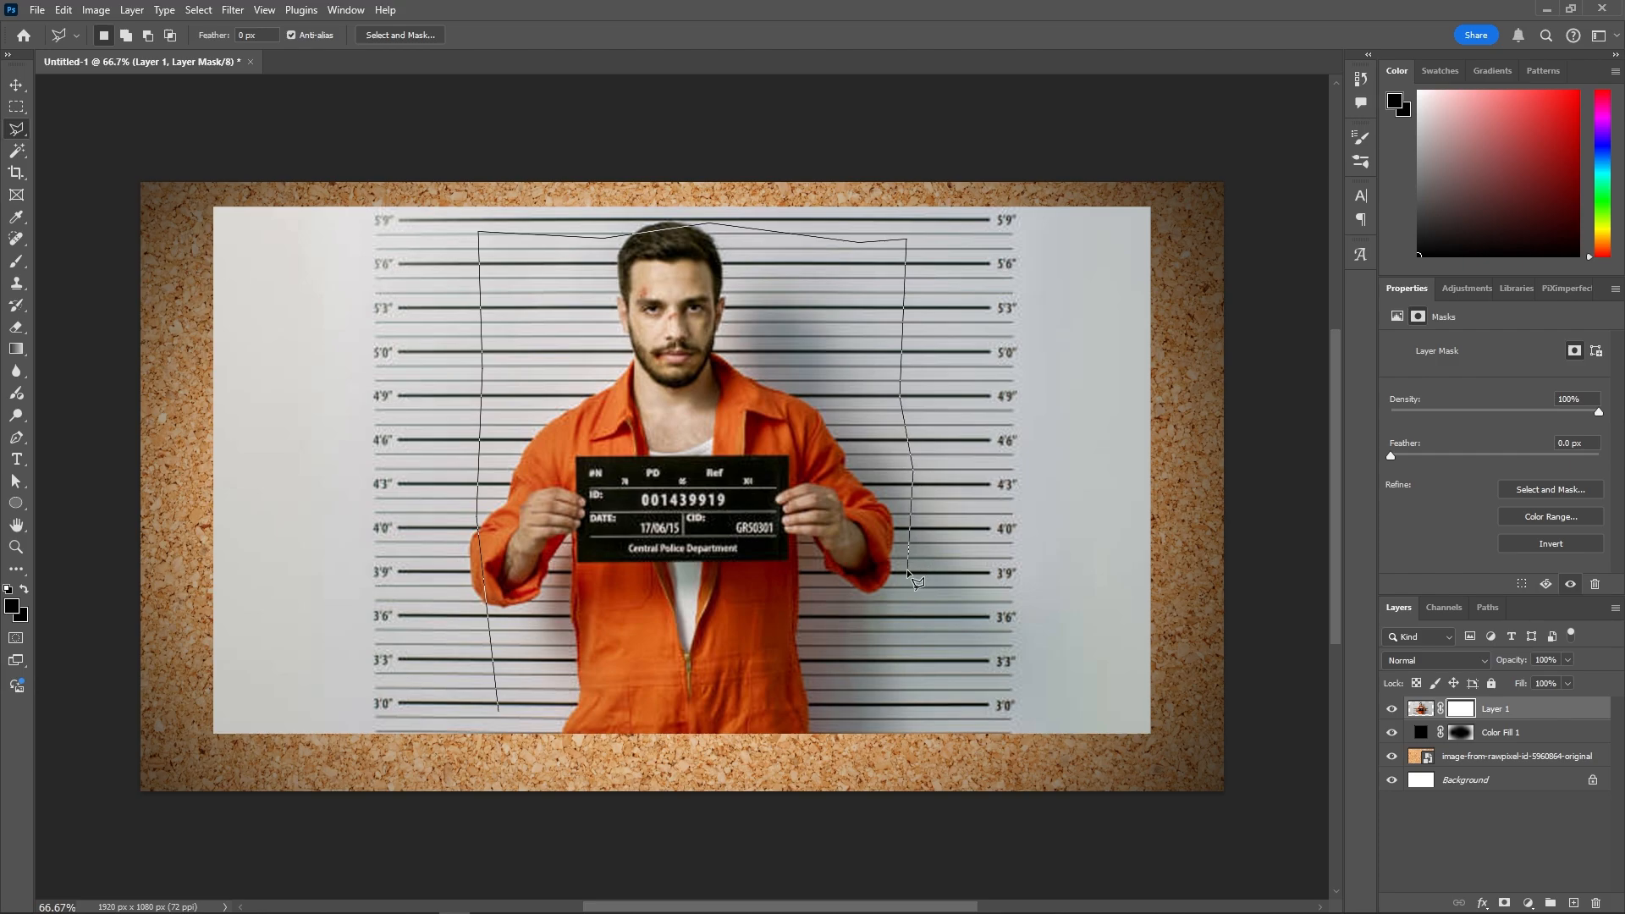
click(911, 667)
click(898, 712)
click(770, 693)
click(693, 704)
click(580, 690)
click(503, 718)
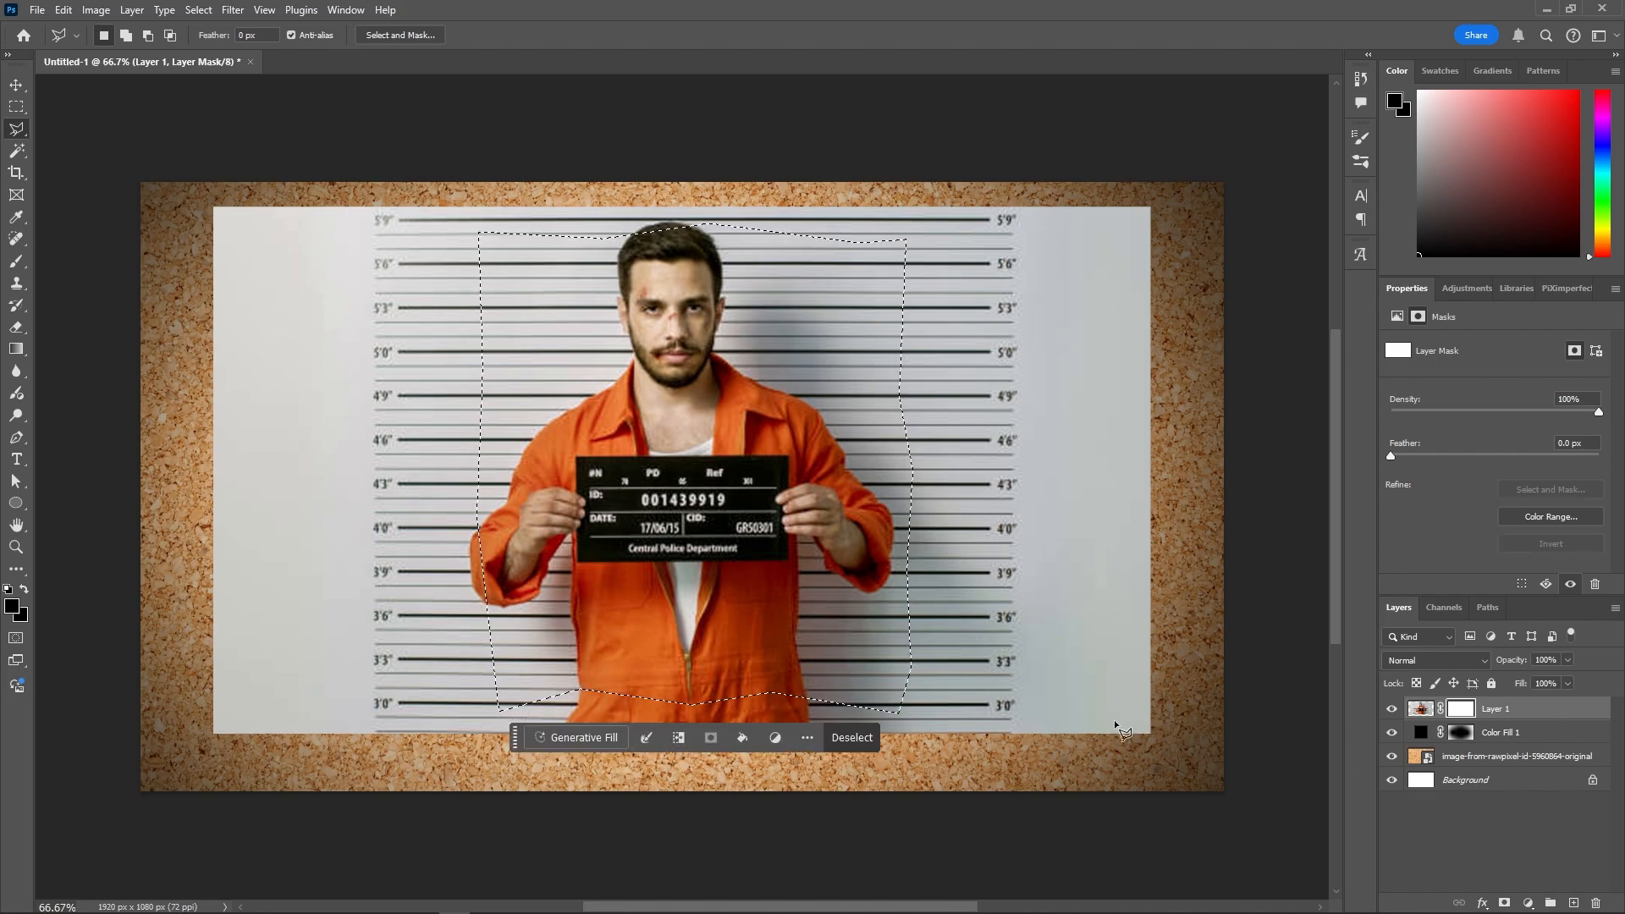
- Fill the selection black on the mask, deselect, and invert the mask
key(alt+BackSpace)
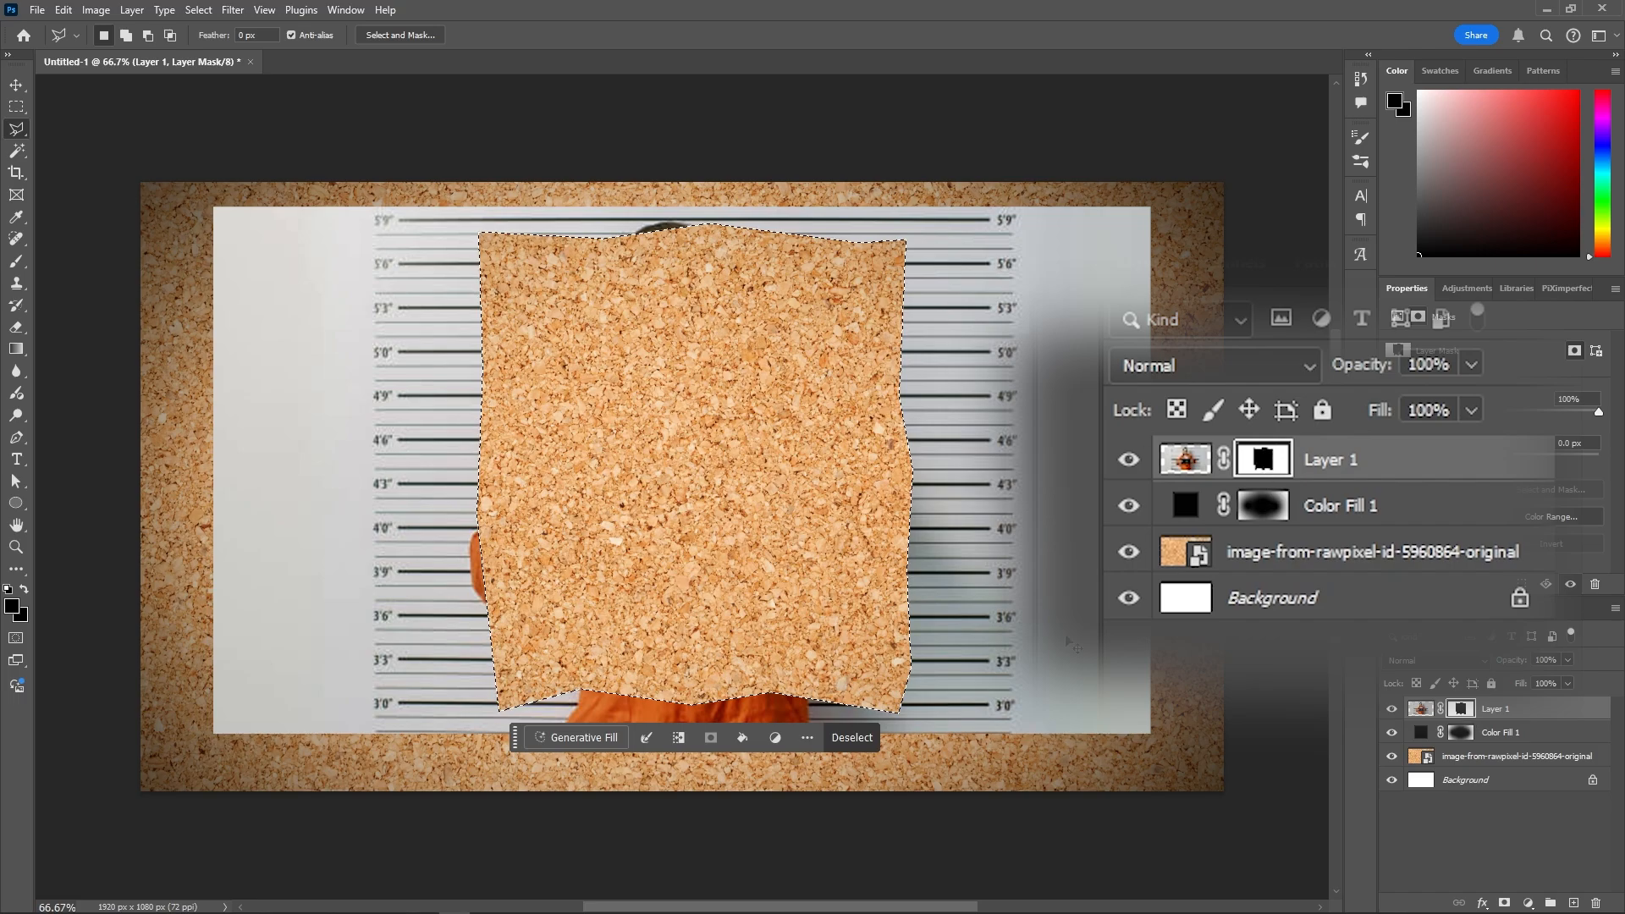
key(ctrl+d)
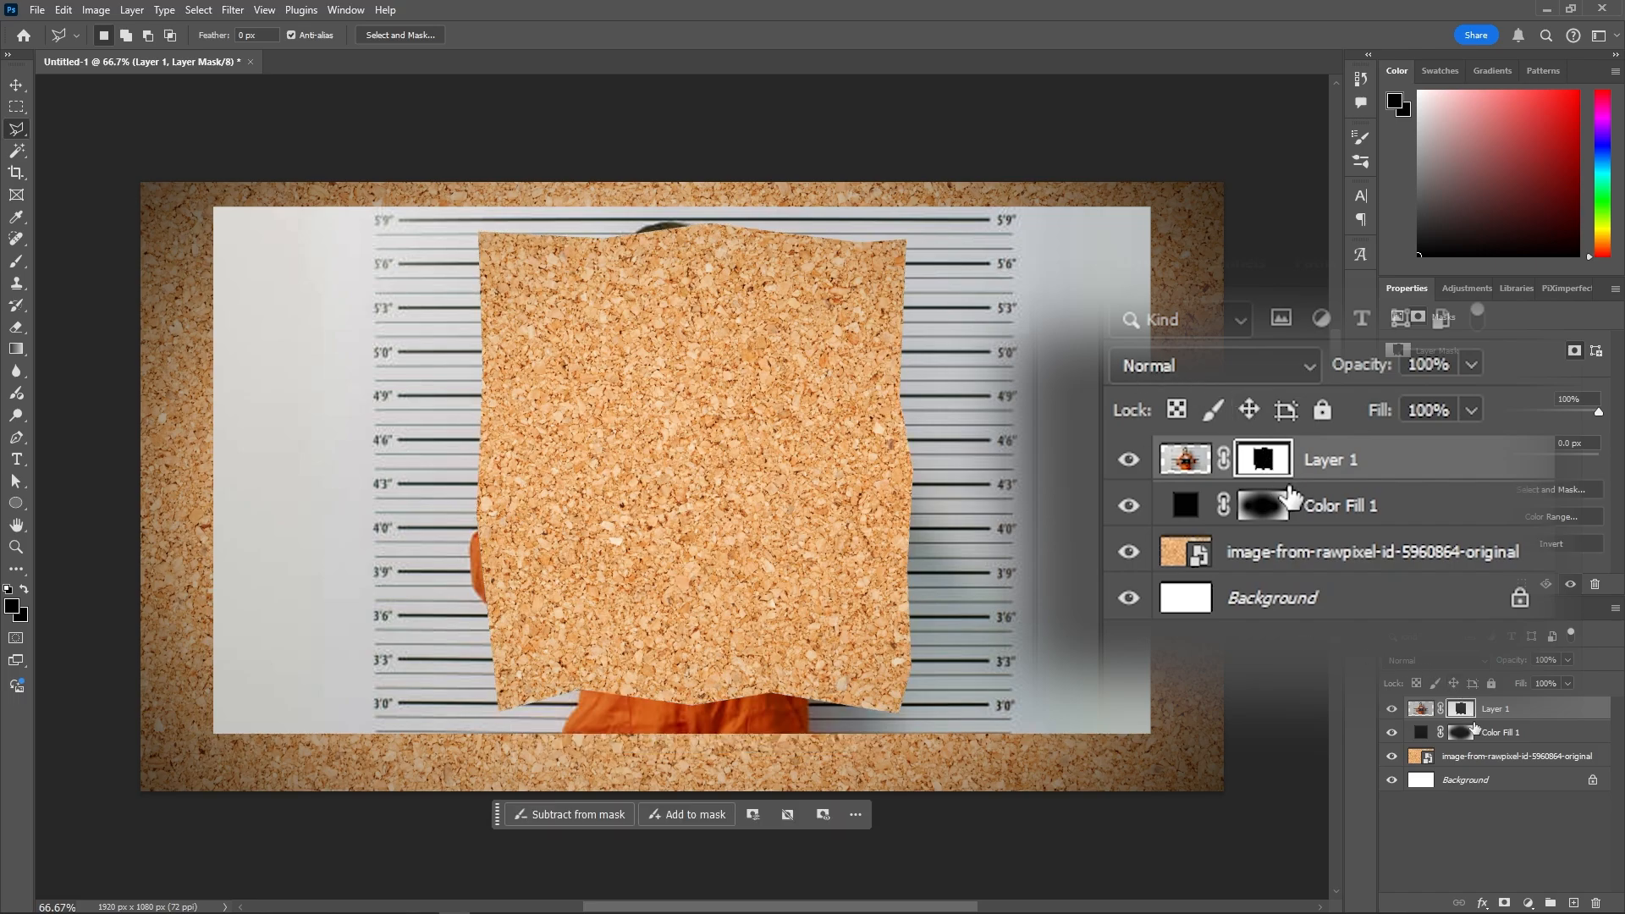
key(ctrl+i)
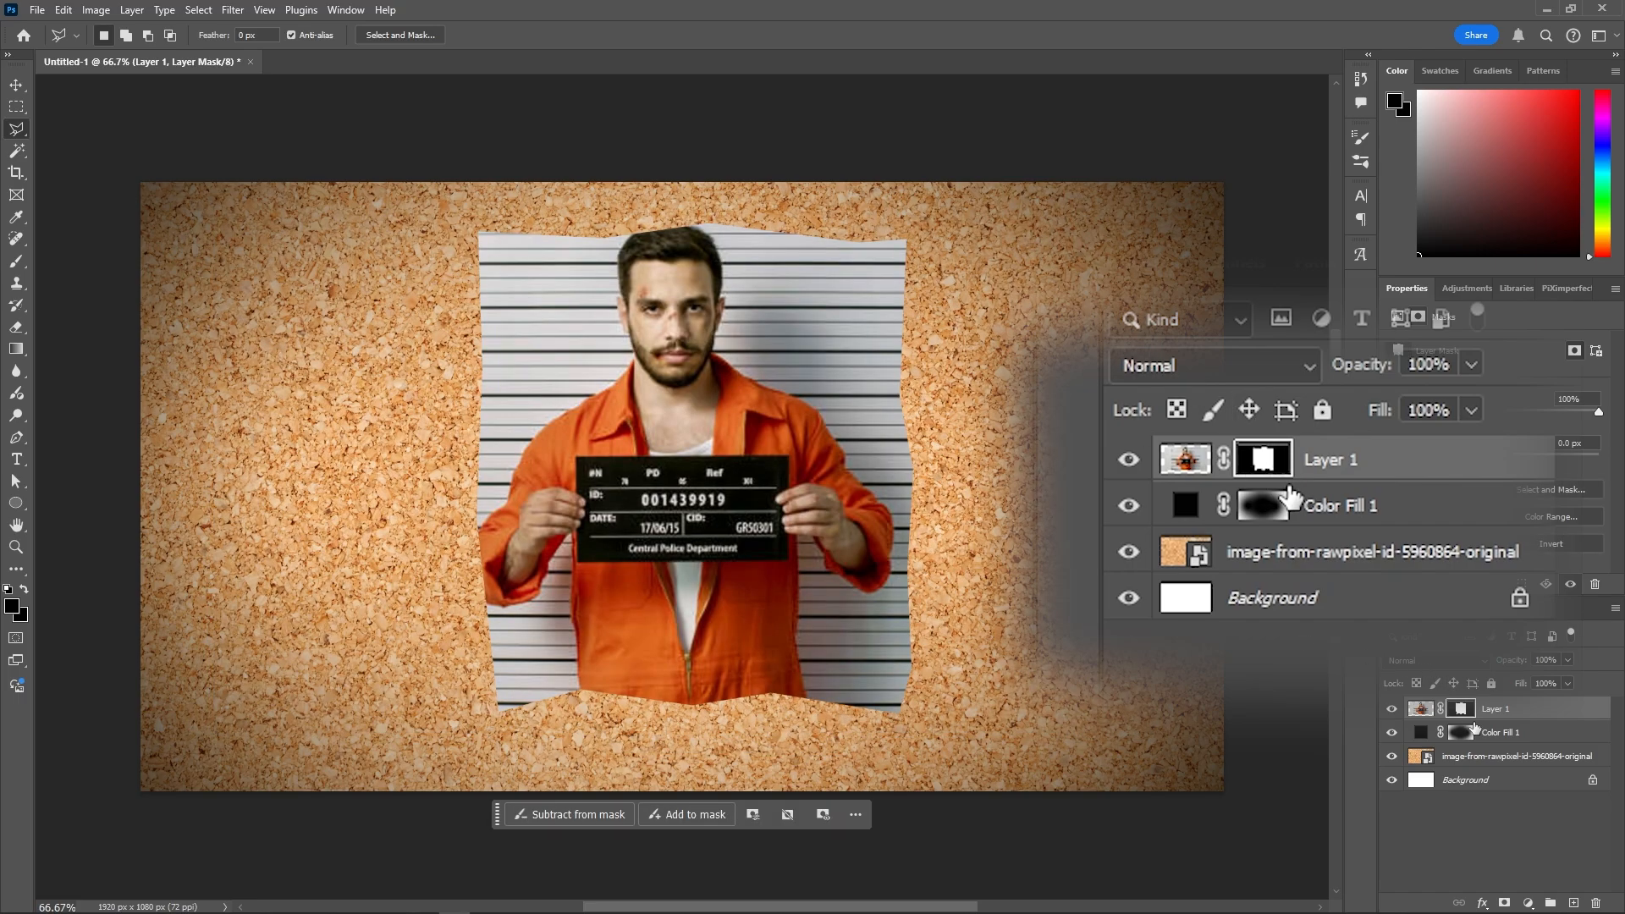
- Add a white (ffffff) Drop Shadow to Layer 1 with Normal blending
click(1421, 710)
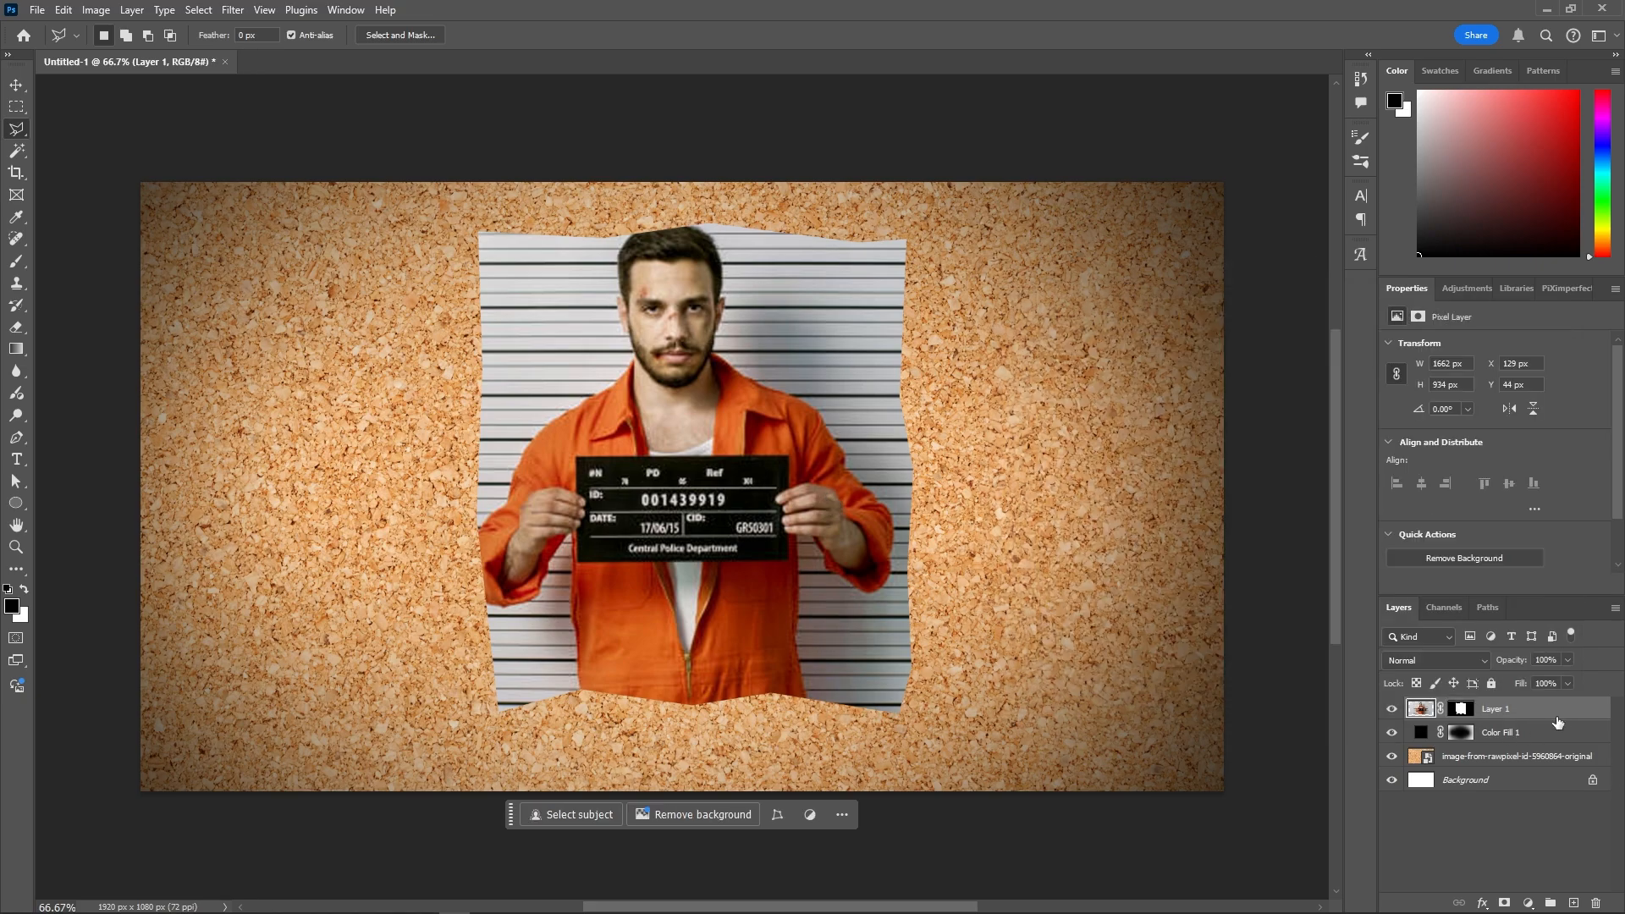
key(space)
drag(855, 353, 1044, 285)
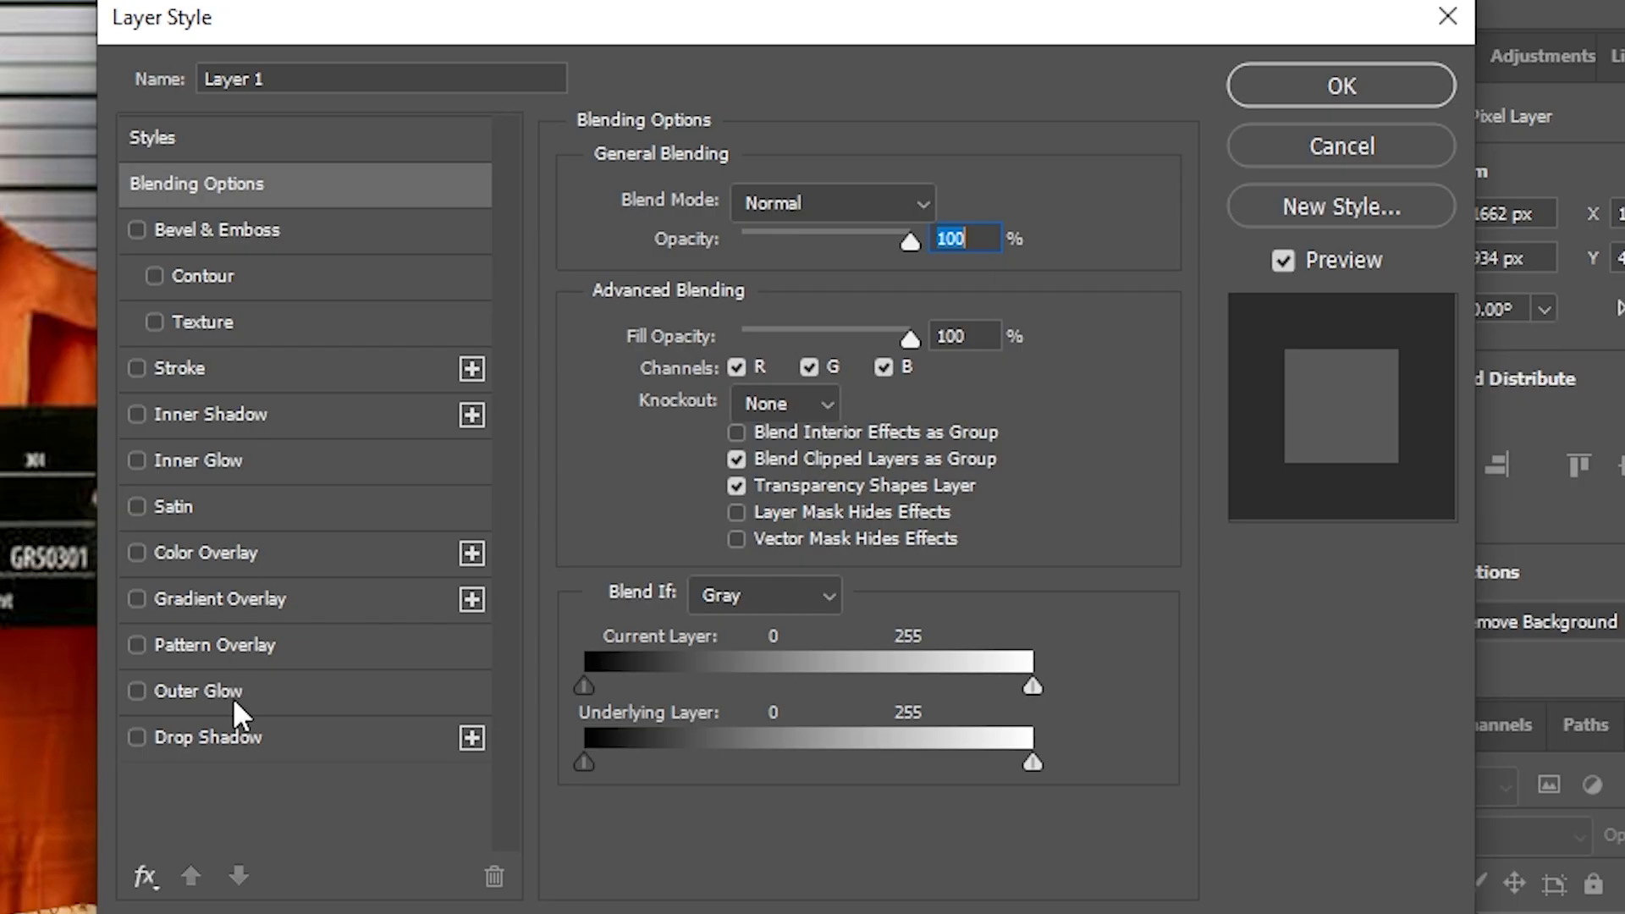
click(227, 739)
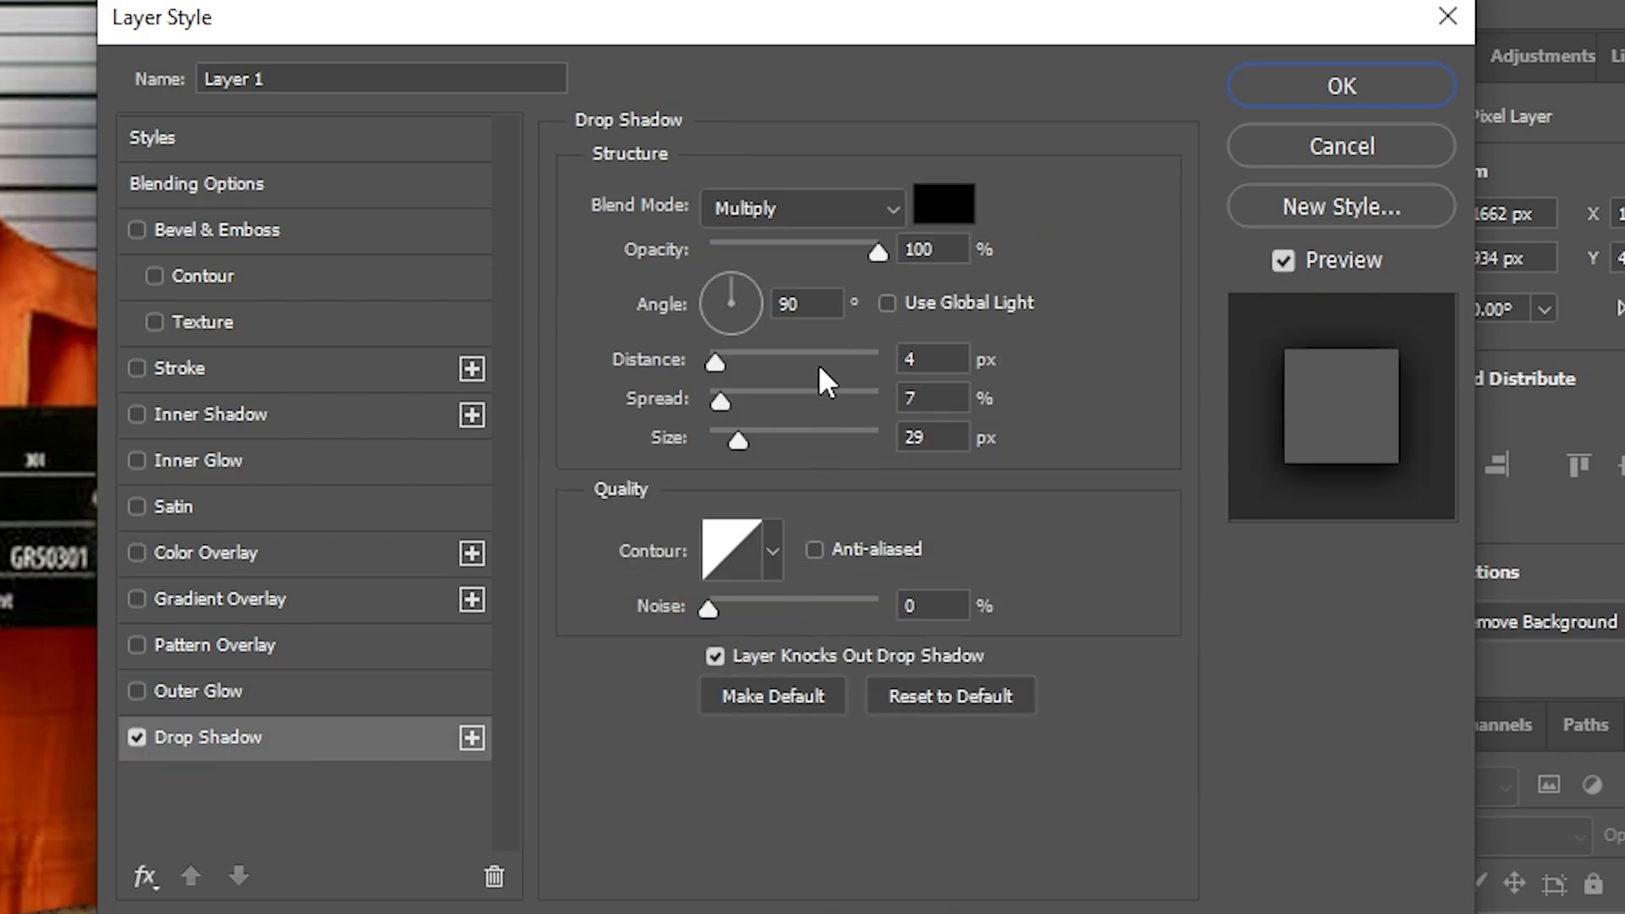
click(946, 203)
text(ffffff)
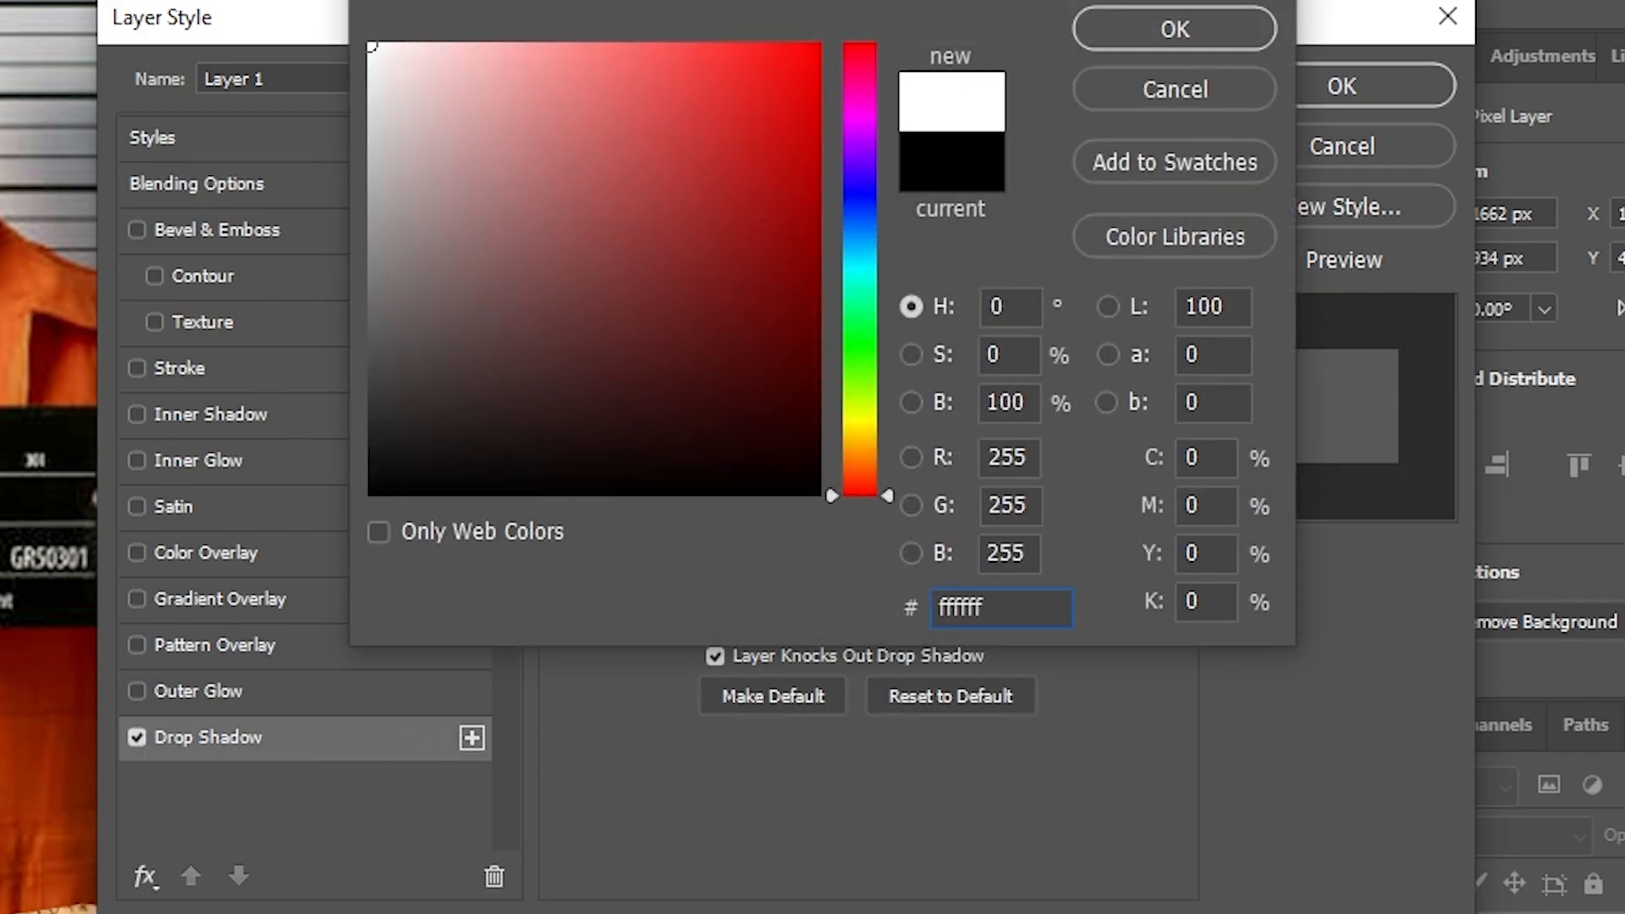
click(1126, 28)
drag(870, 241, 978, 399)
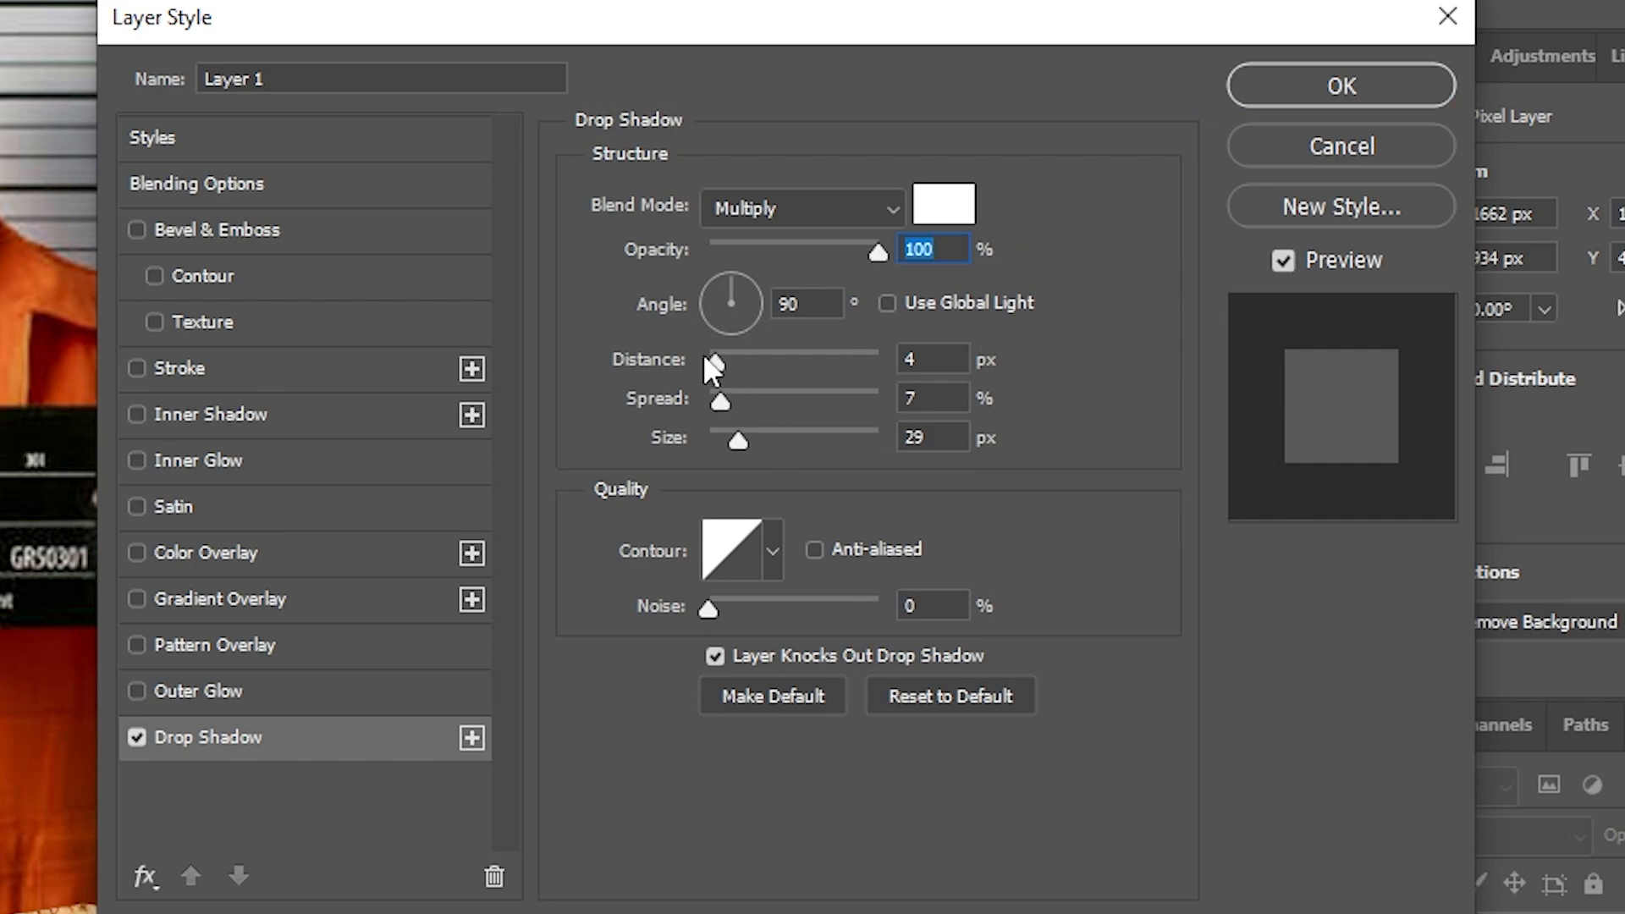
drag(718, 366, 624, 363)
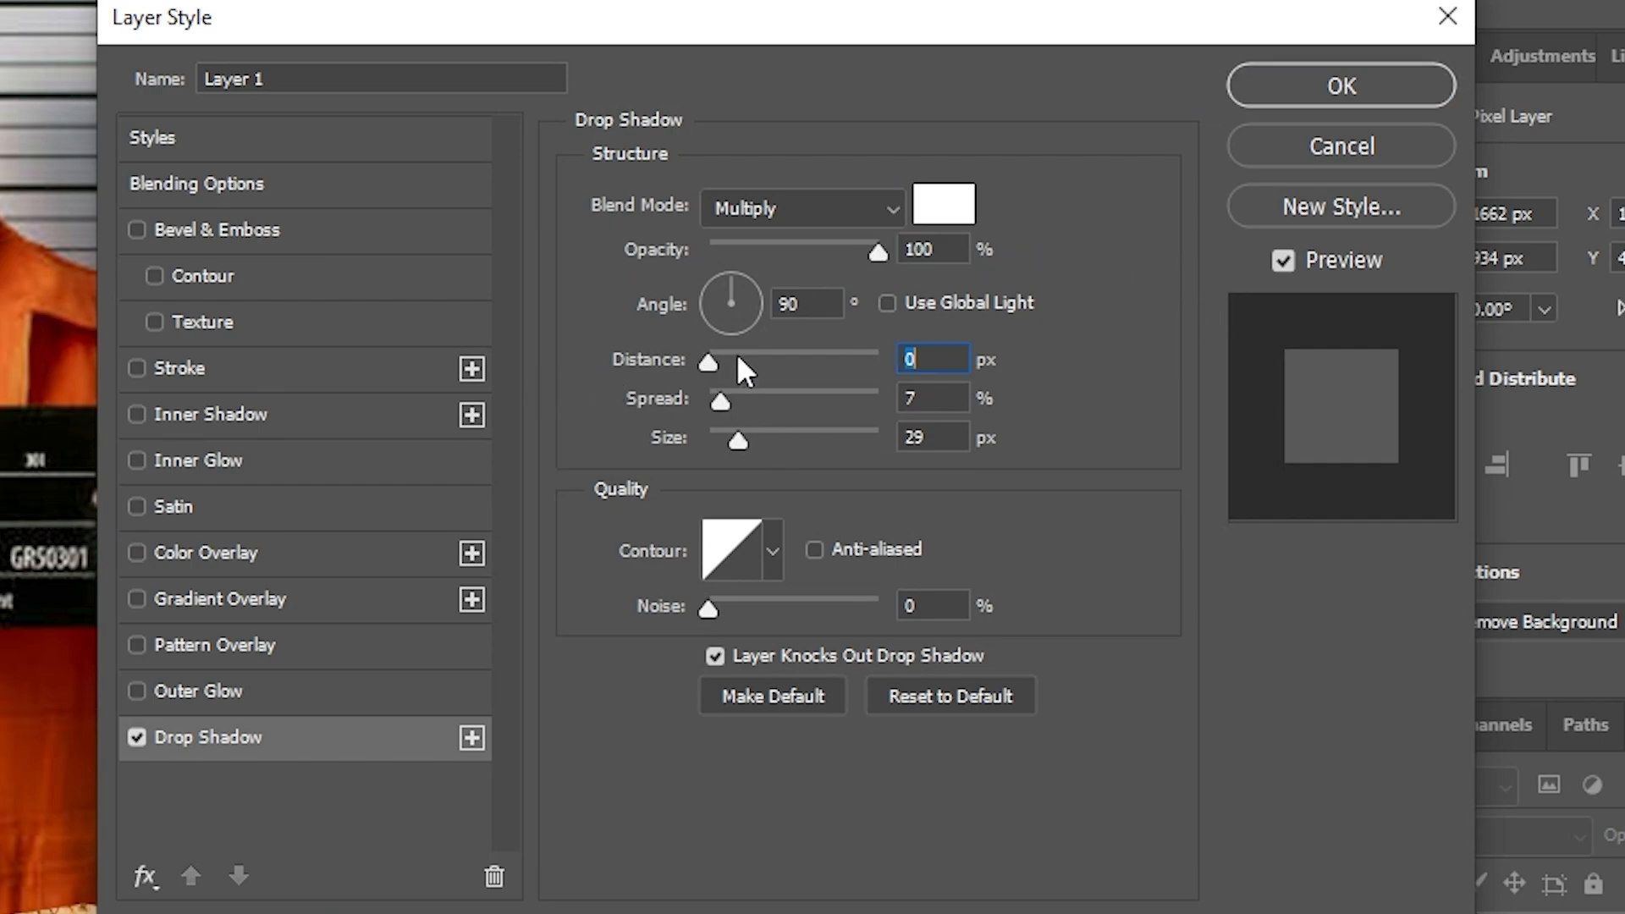
click(774, 210)
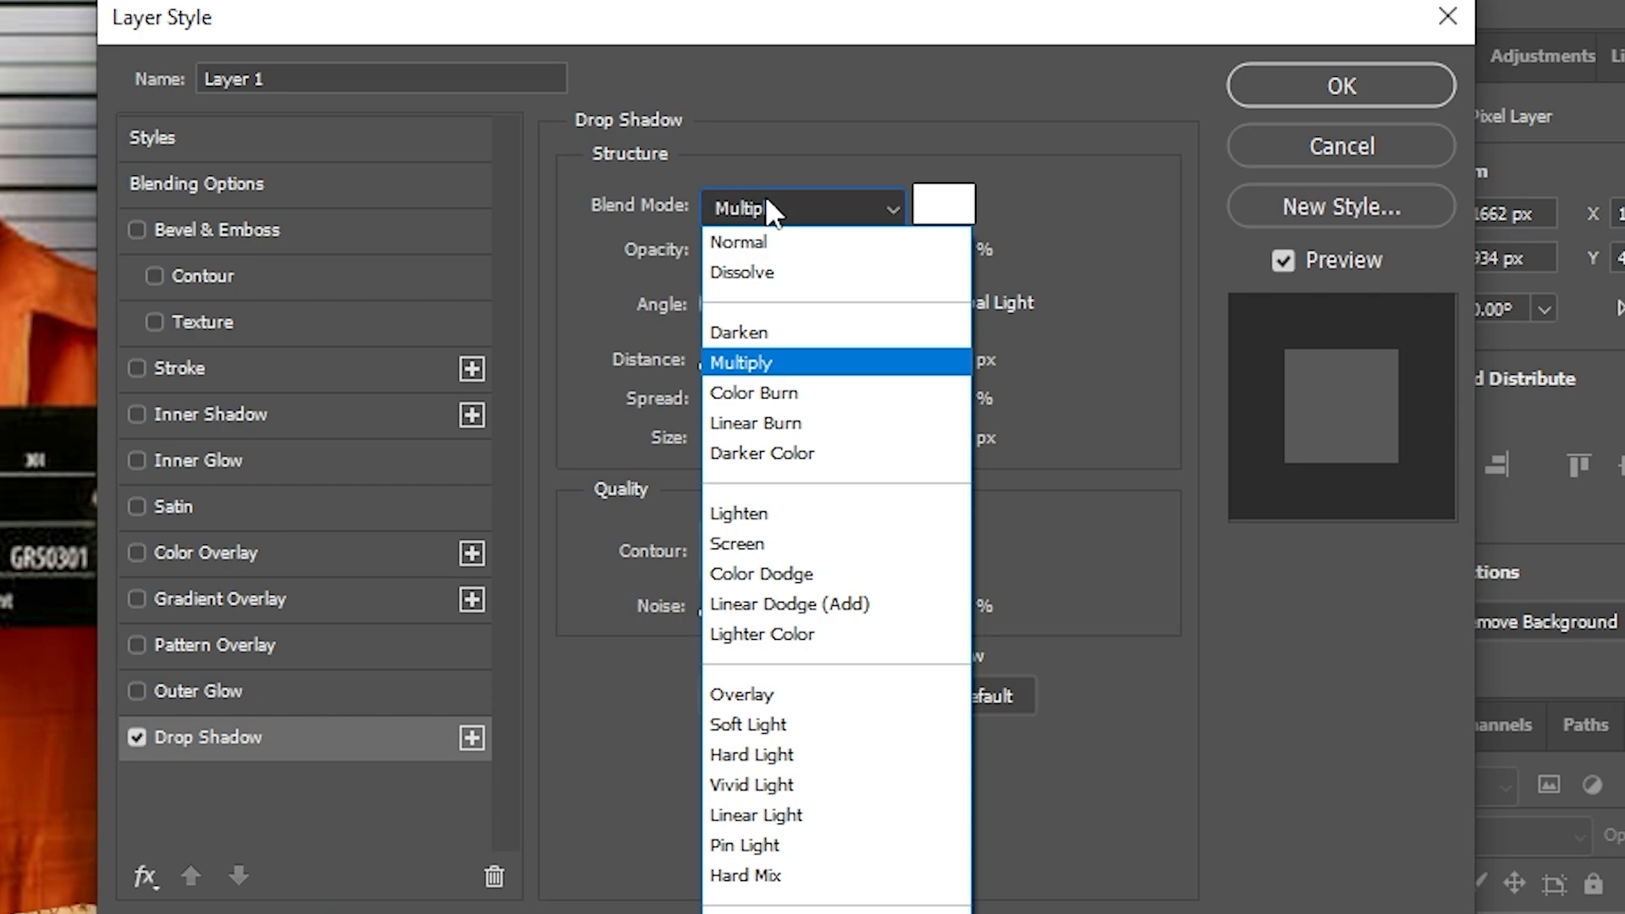
click(744, 242)
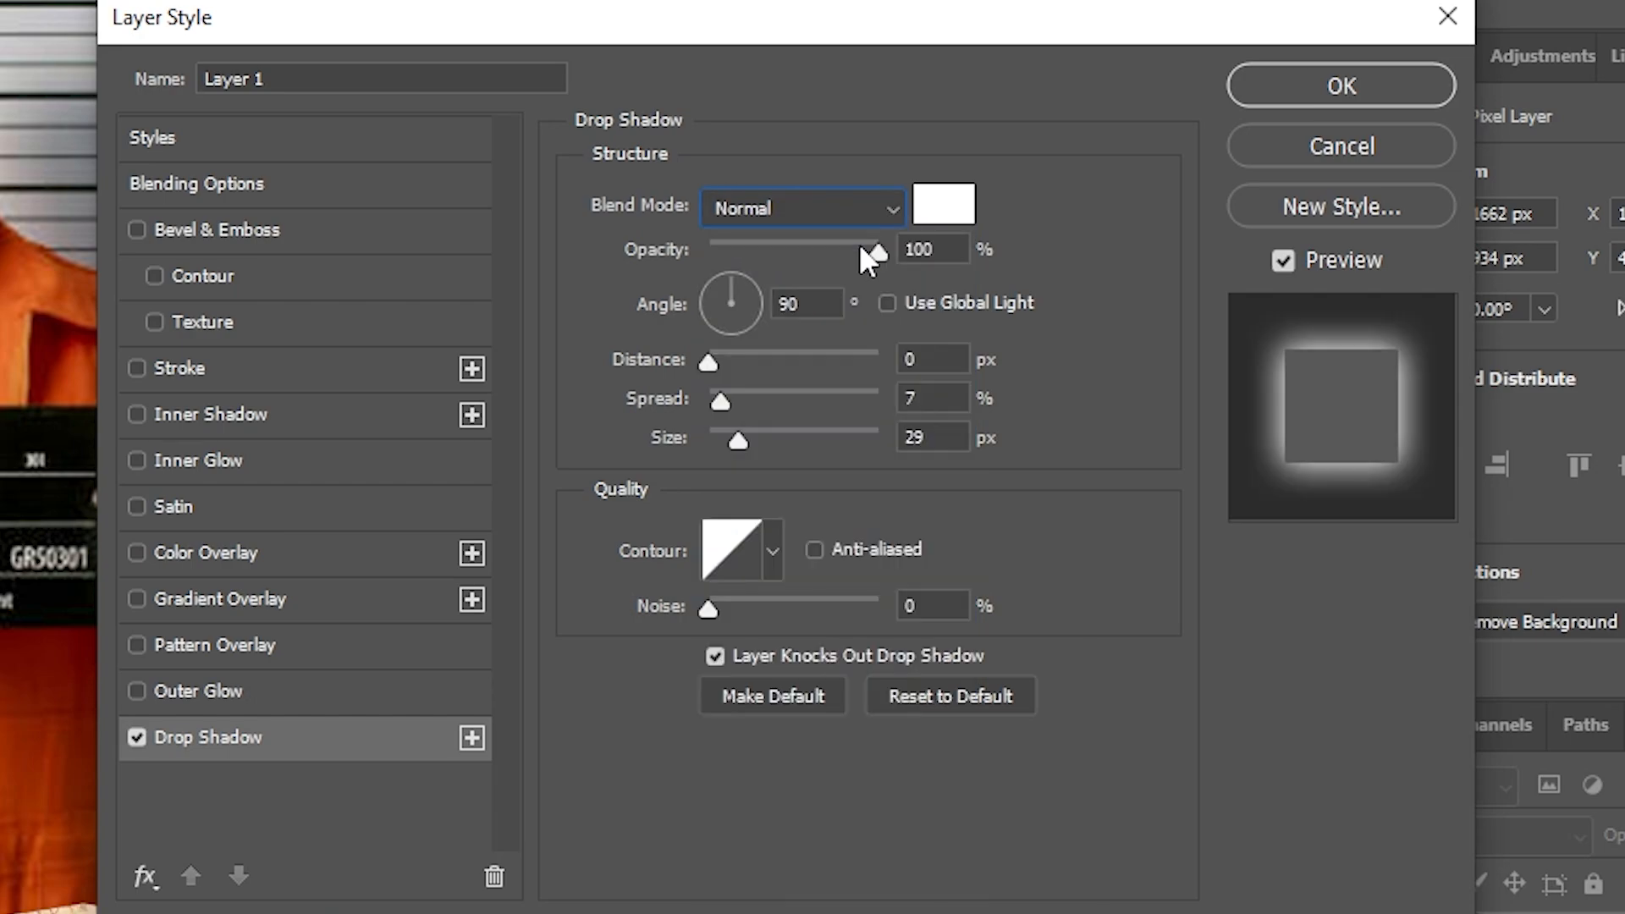
- Set the shadow to 100% opacity, 100% spread, size 0, angle 60°, distance 8 px
drag(885, 253, 1096, 246)
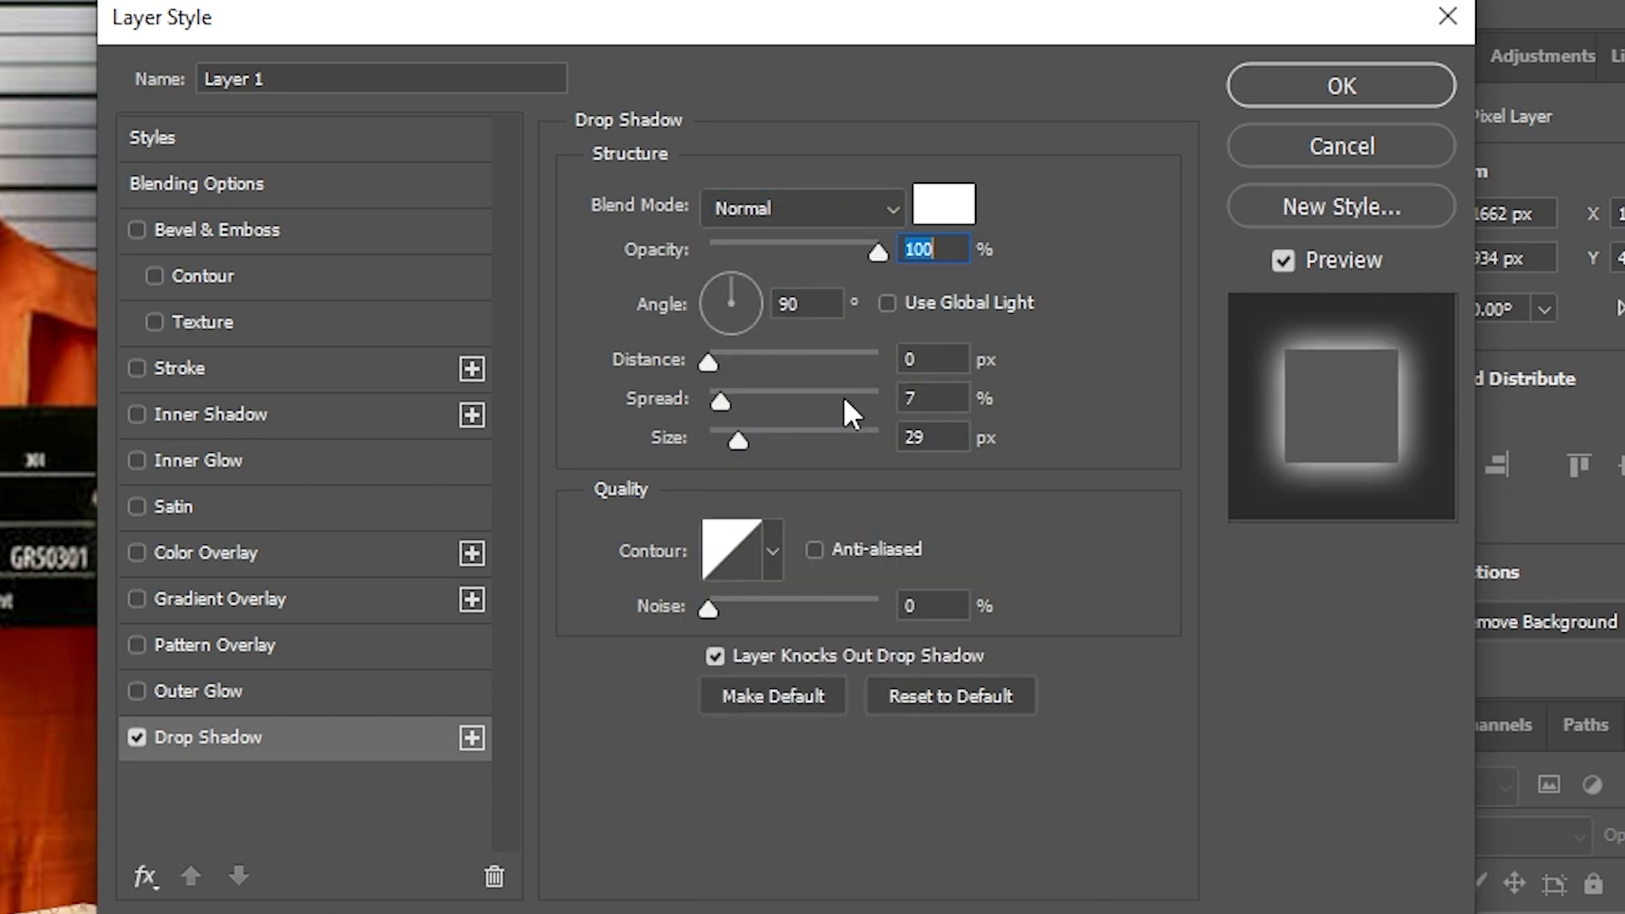
drag(720, 401, 1340, 353)
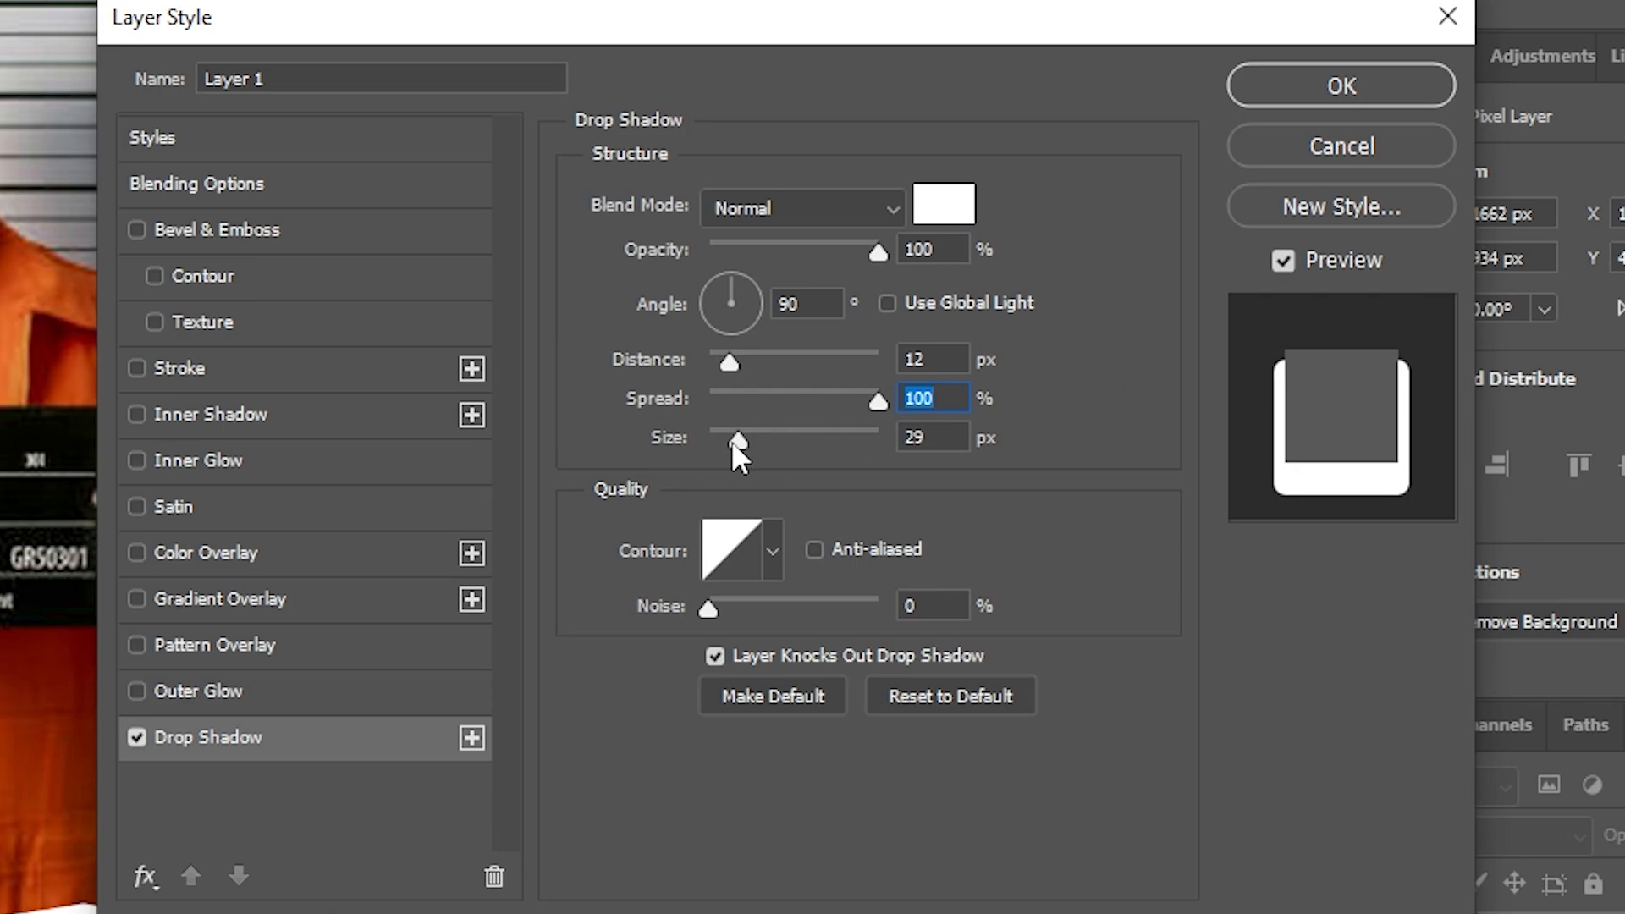
drag(732, 443, 714, 442)
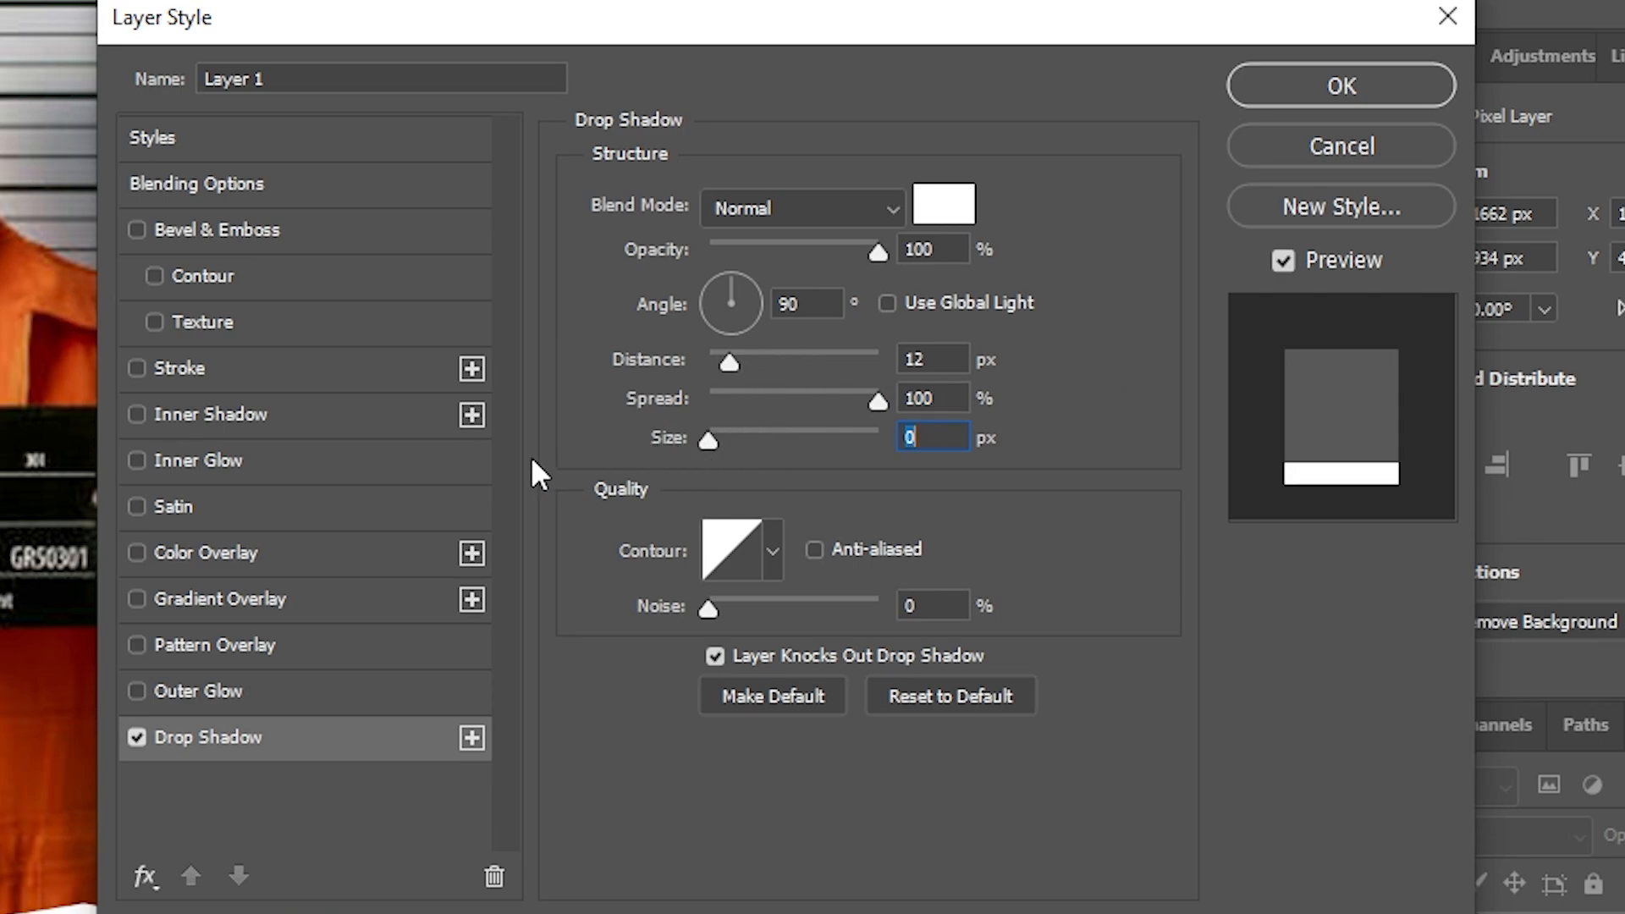
drag(731, 362, 720, 362)
click(709, 296)
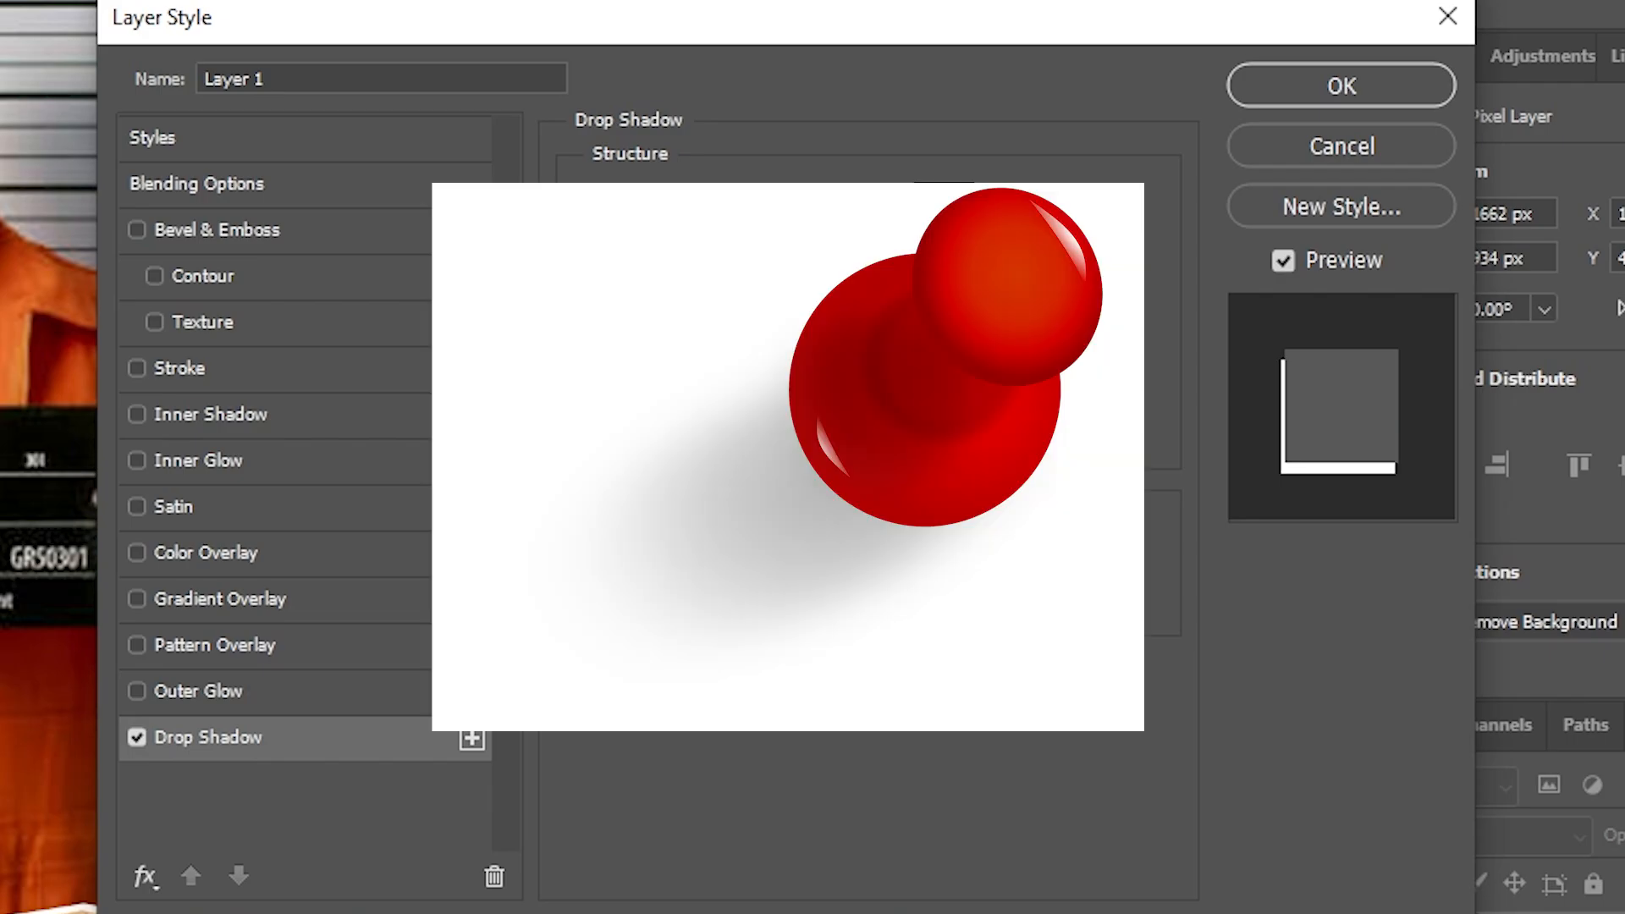
drag(748, 255, 758, 255)
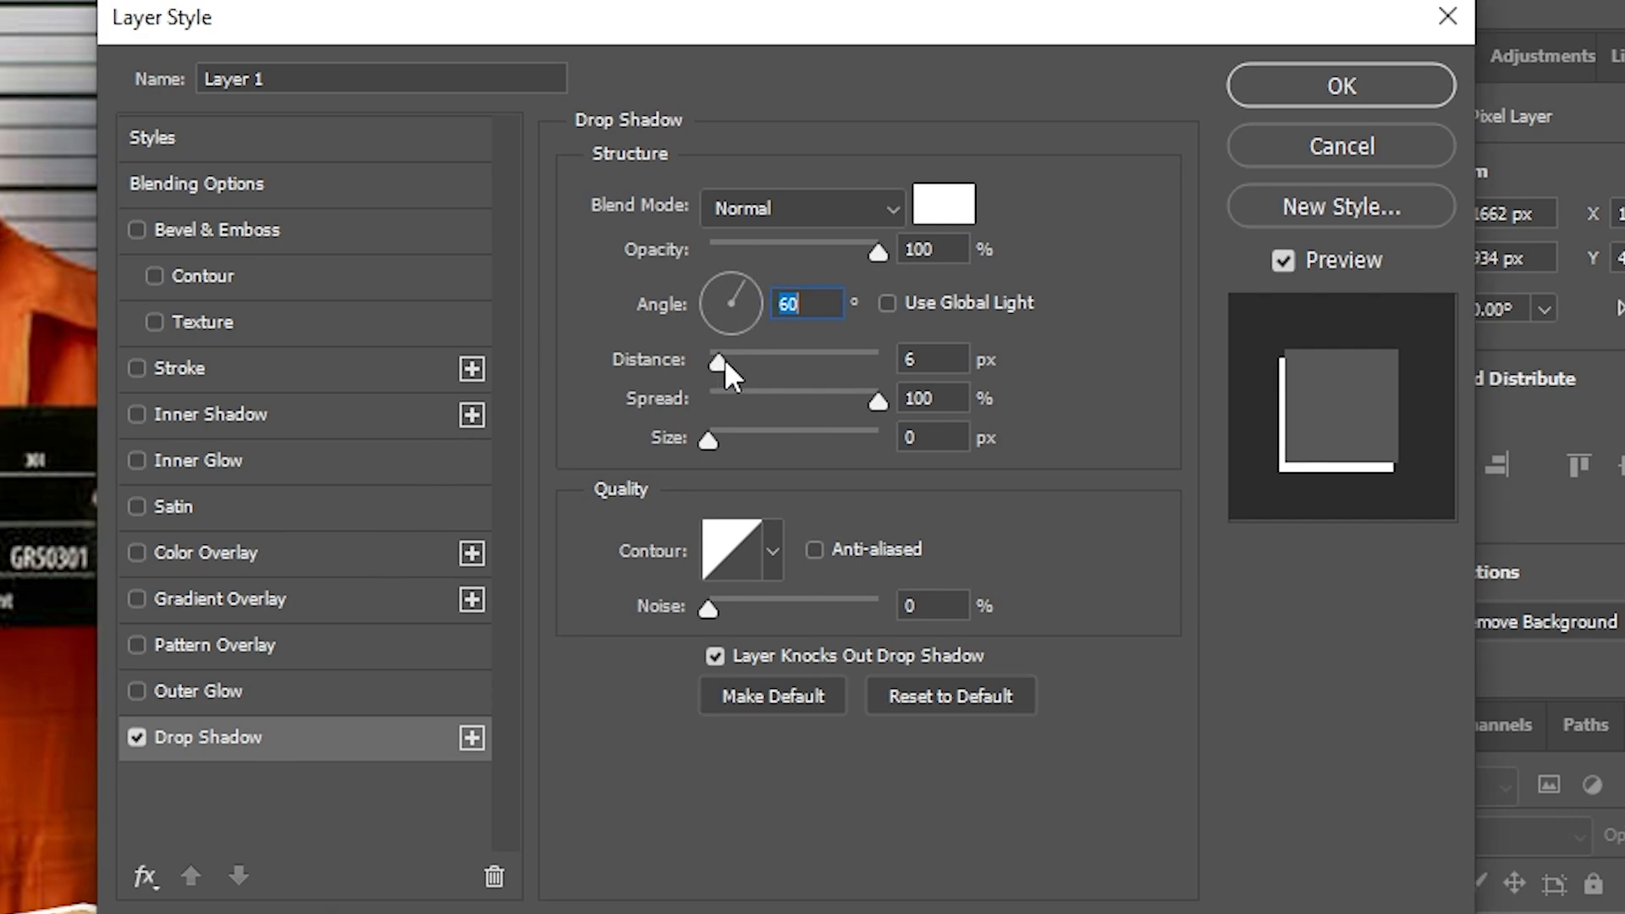
drag(717, 358, 721, 358)
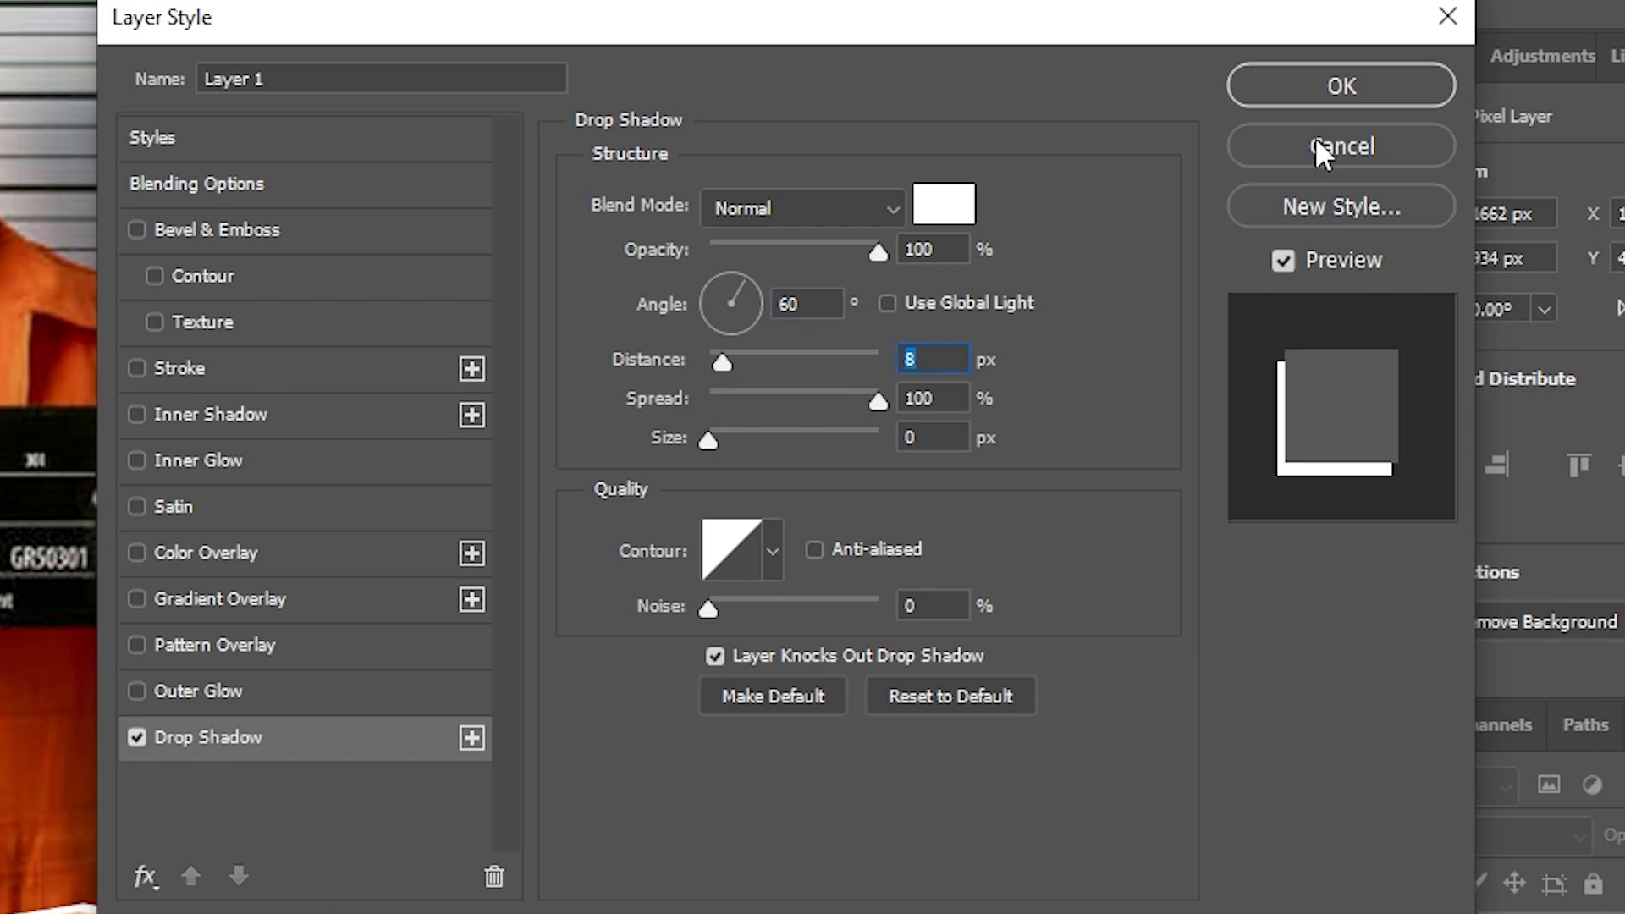
click(1320, 93)
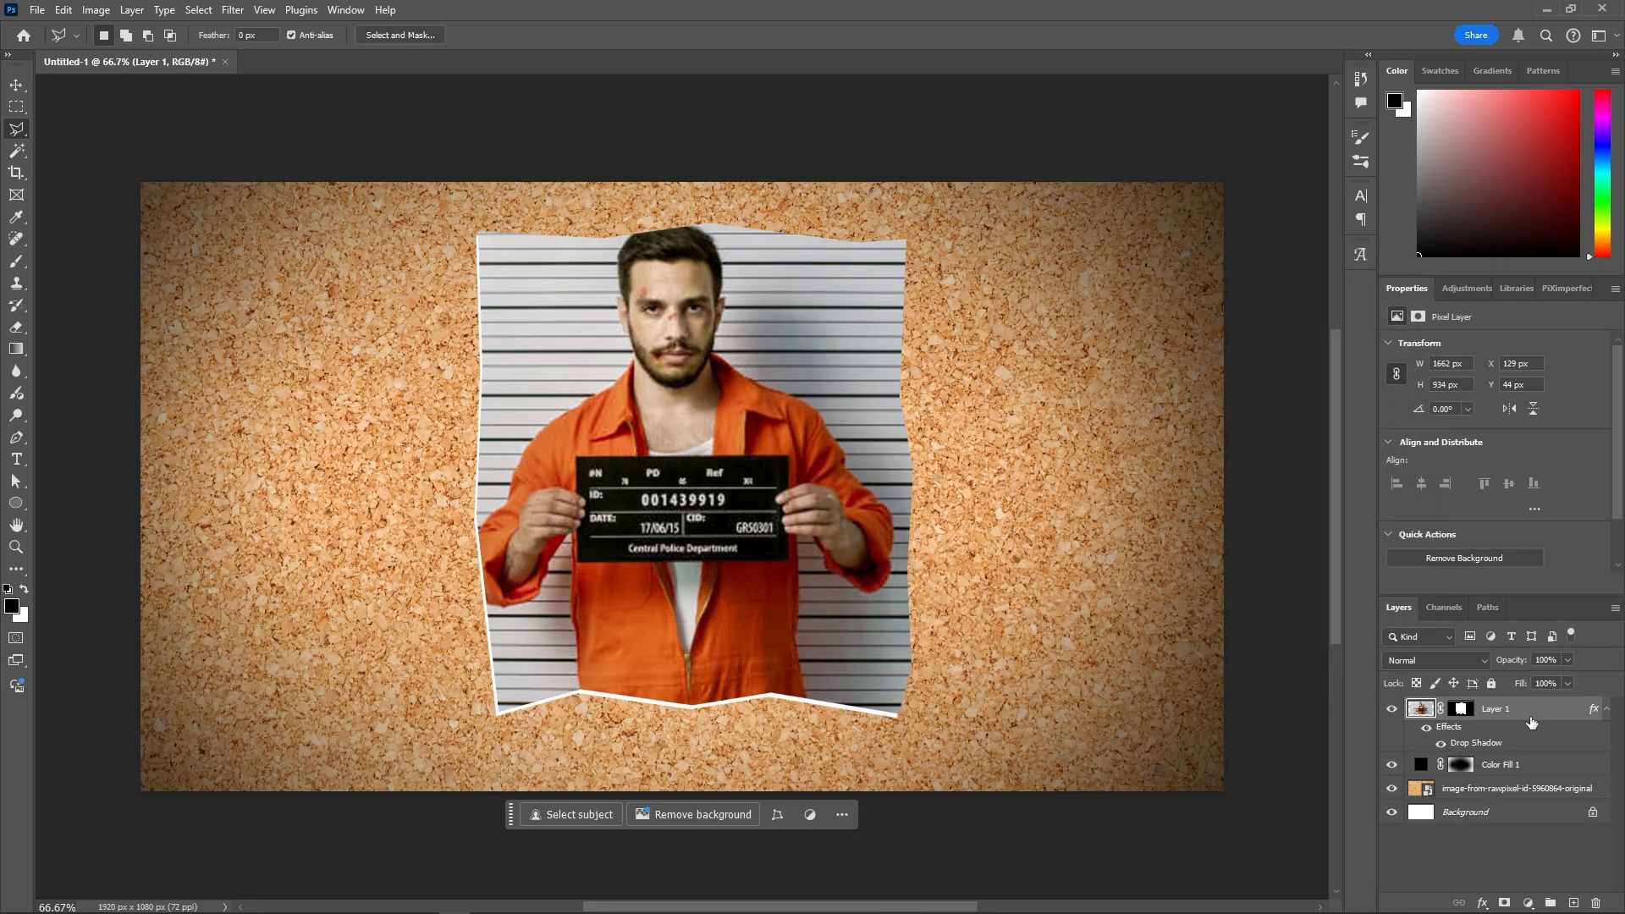
- Group the mugshot and give Group 1 a default black drop shadow at 65% opacity, 27 px size
key(ctrl+g)
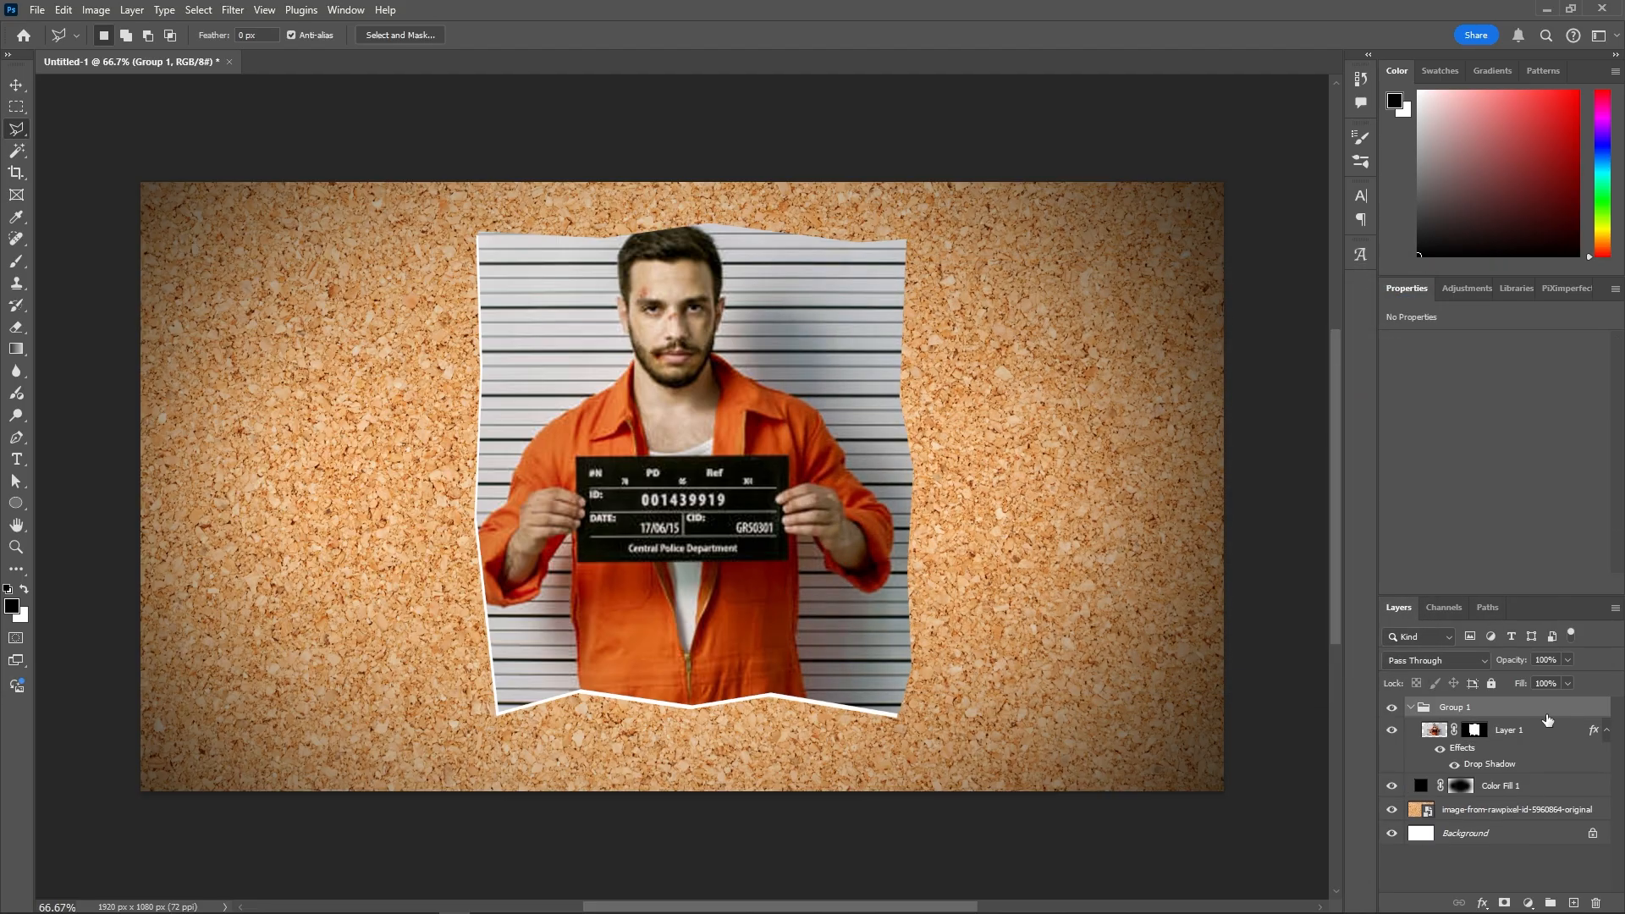
click(1411, 708)
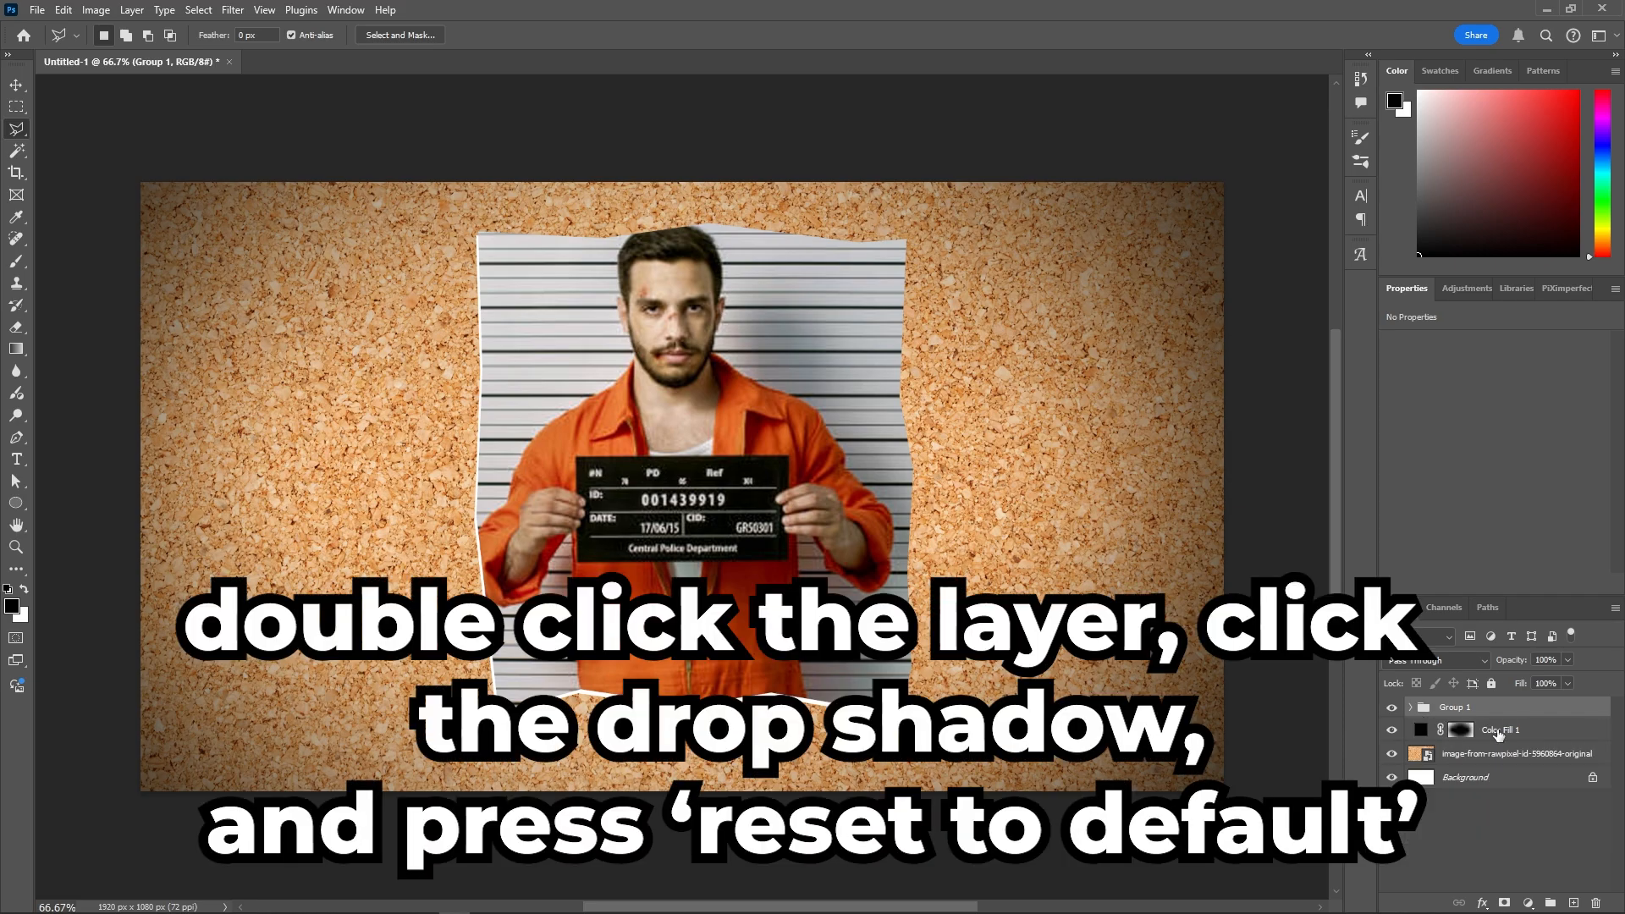
double_click(1523, 711)
click(834, 612)
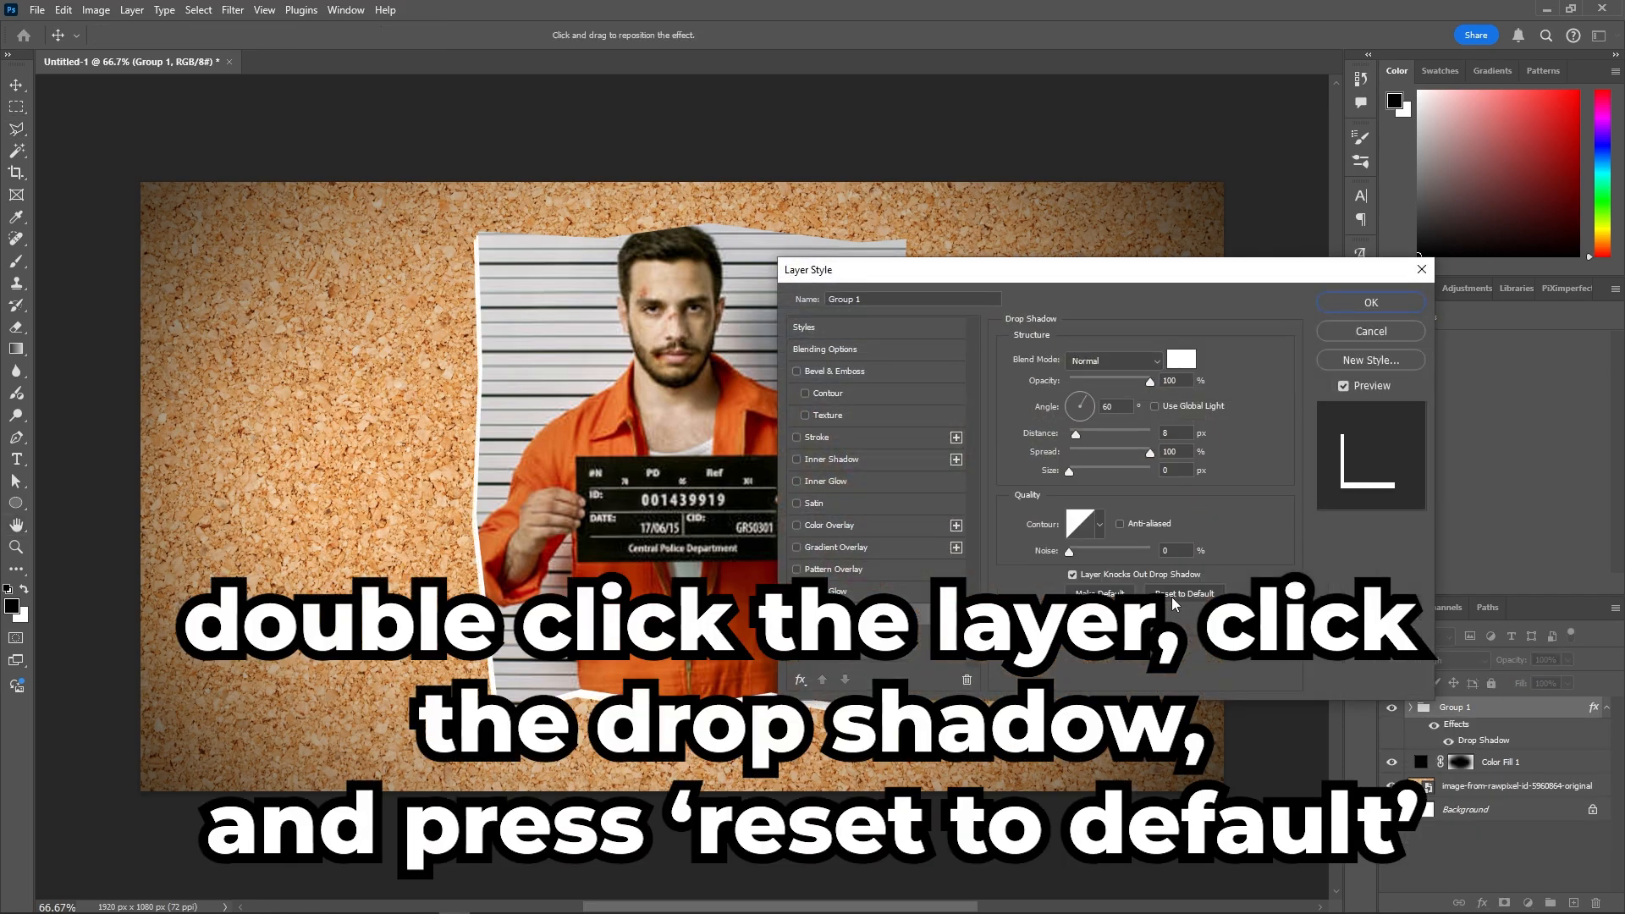
click(1172, 595)
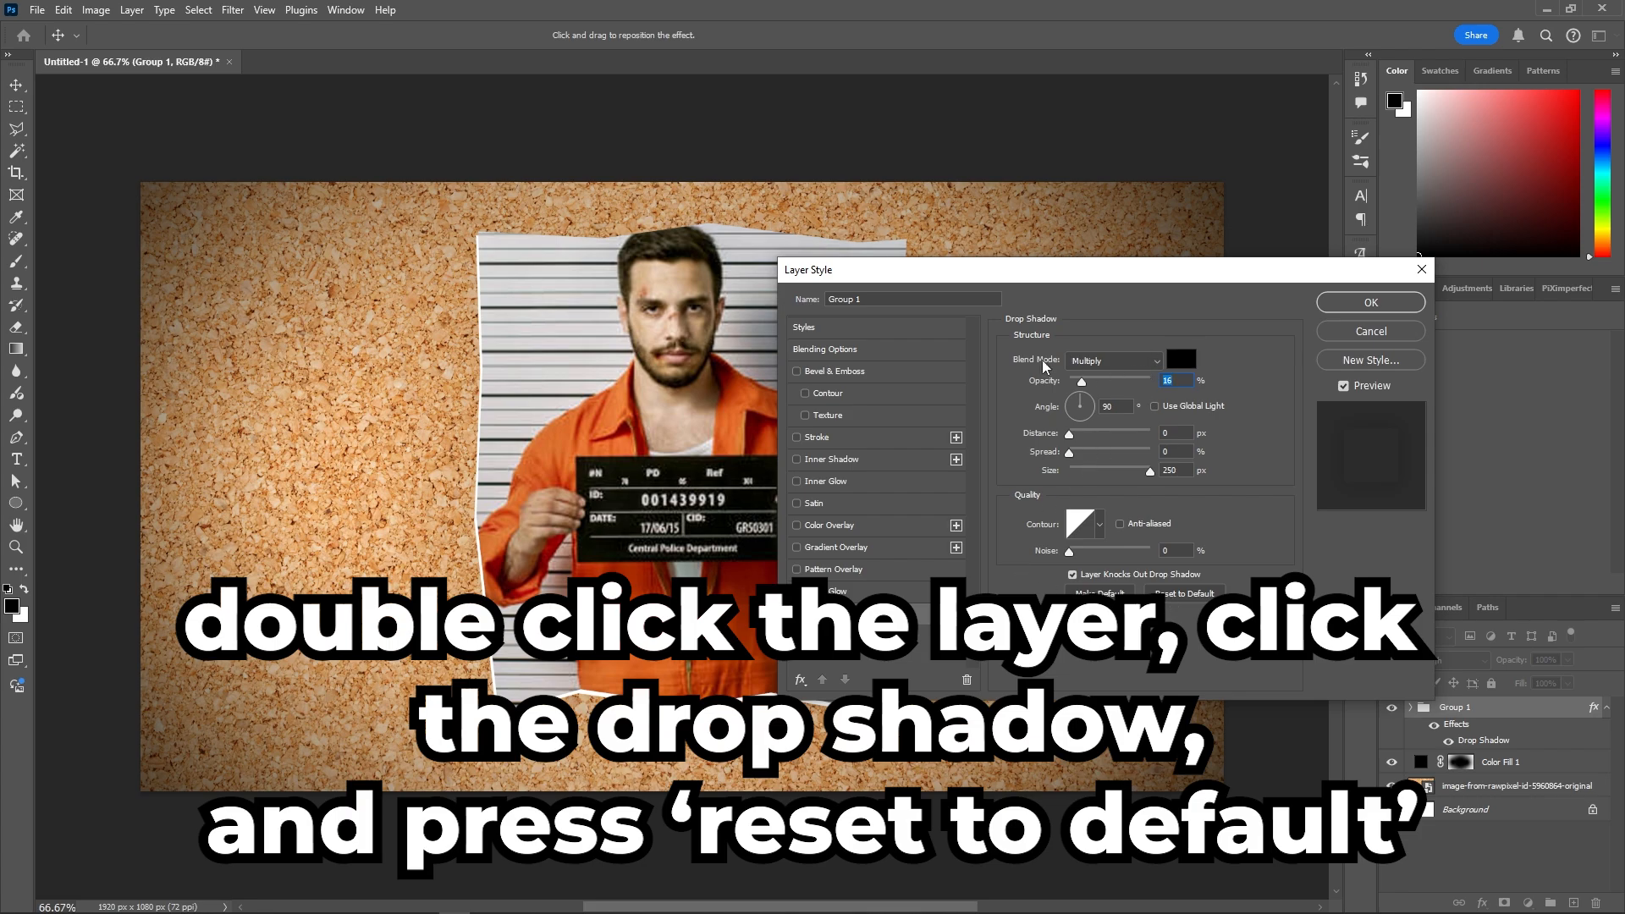
drag(1081, 386, 1119, 382)
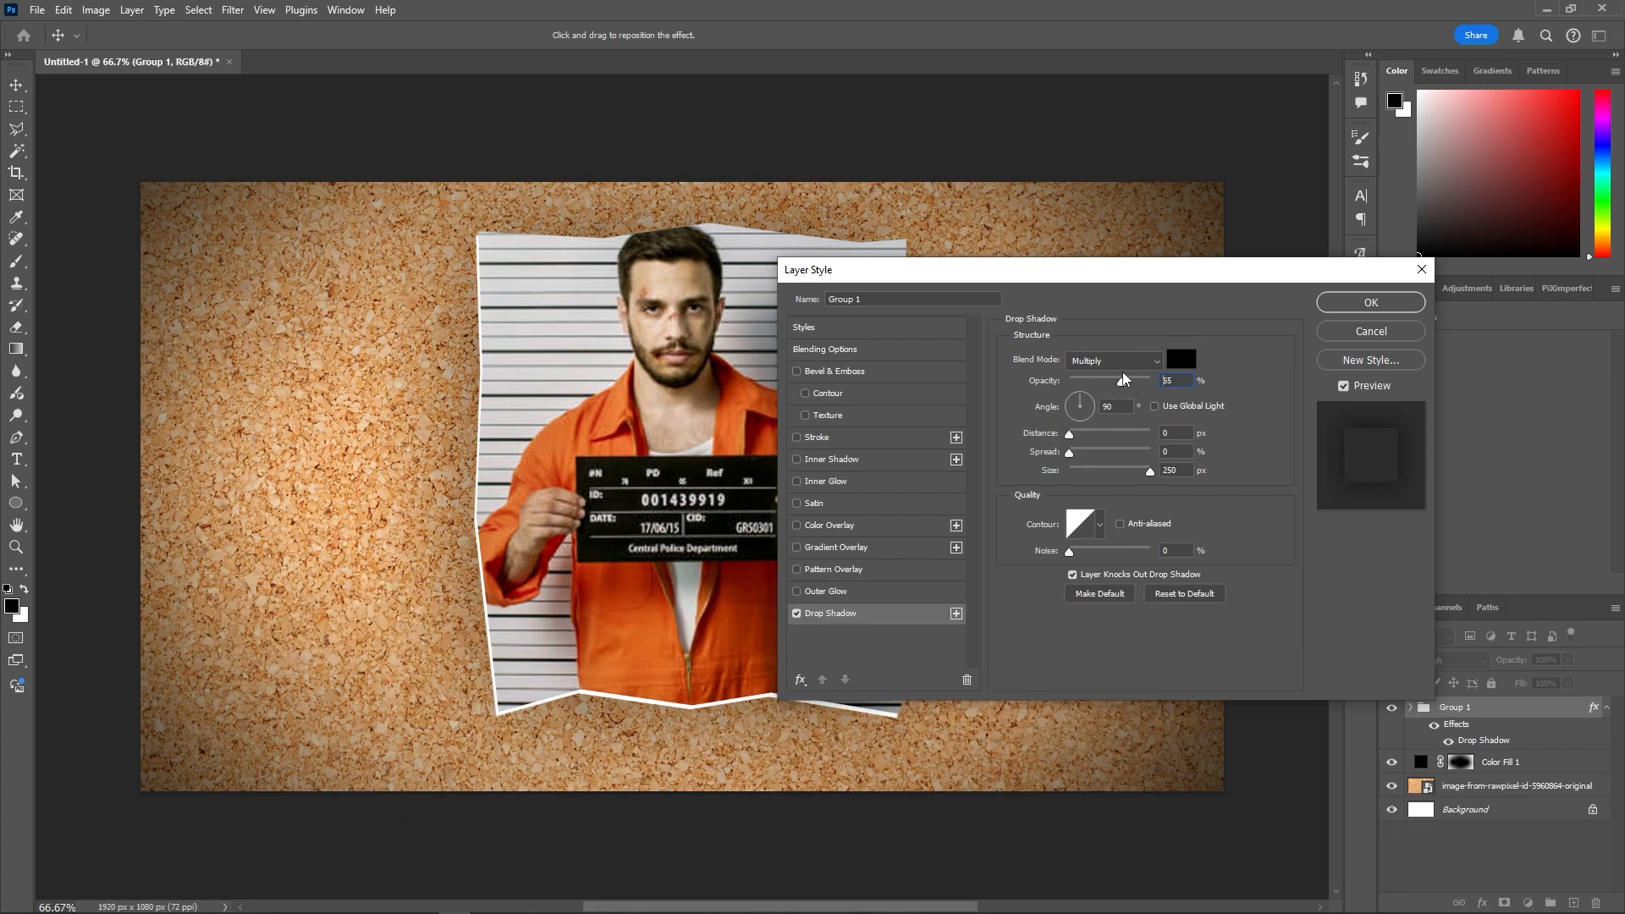
drag(1157, 482, 1083, 476)
click(1071, 453)
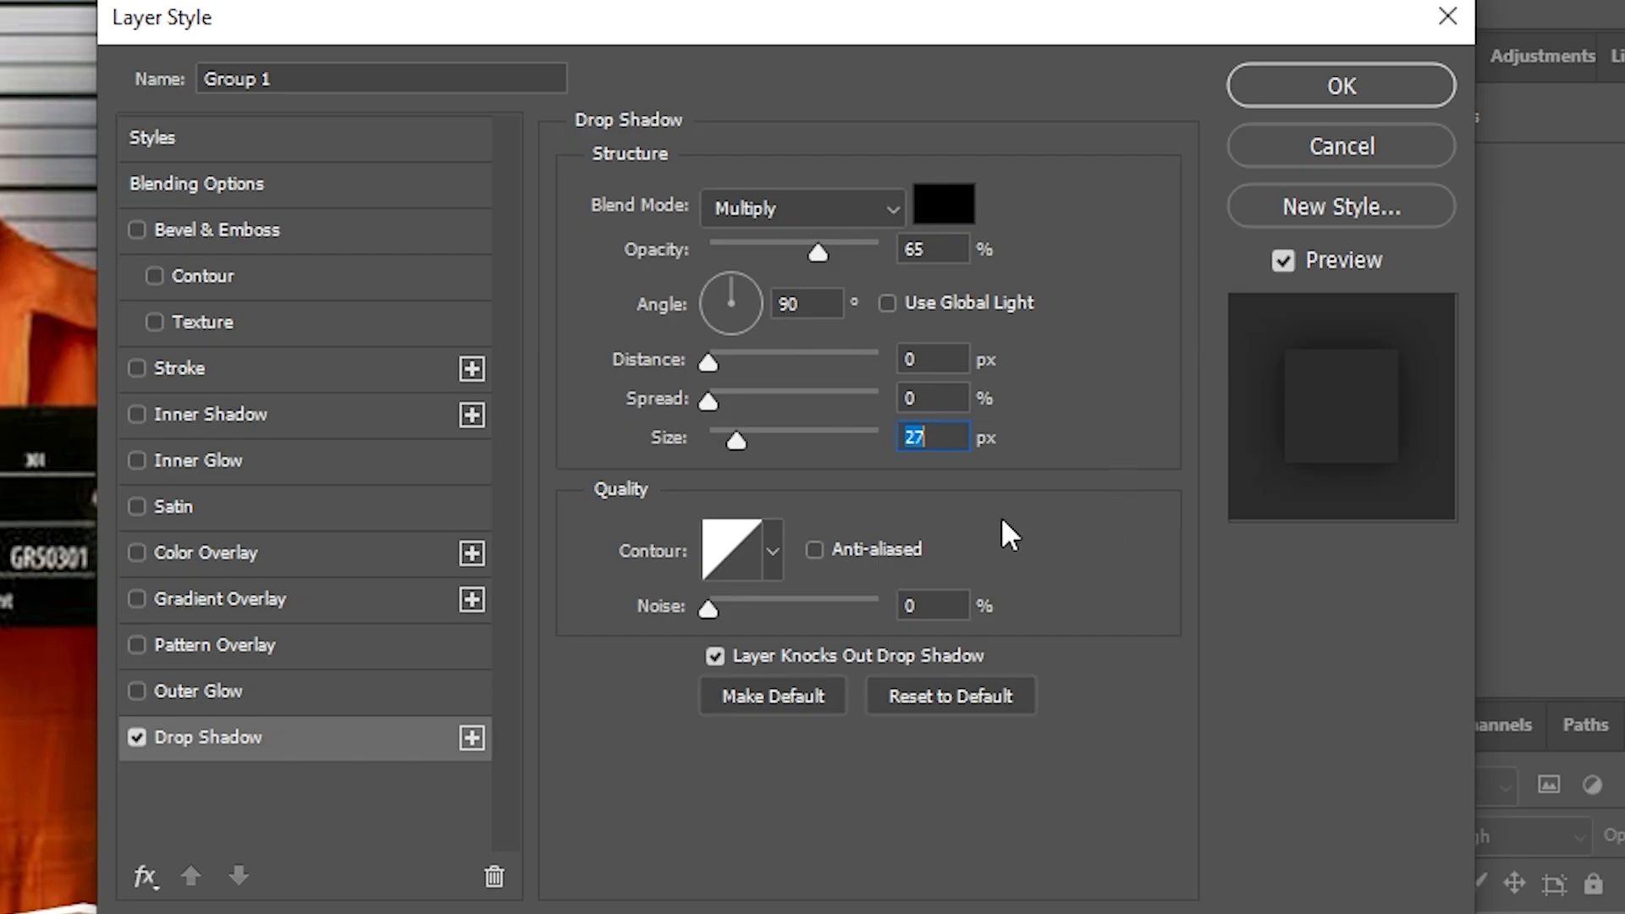
click(1330, 93)
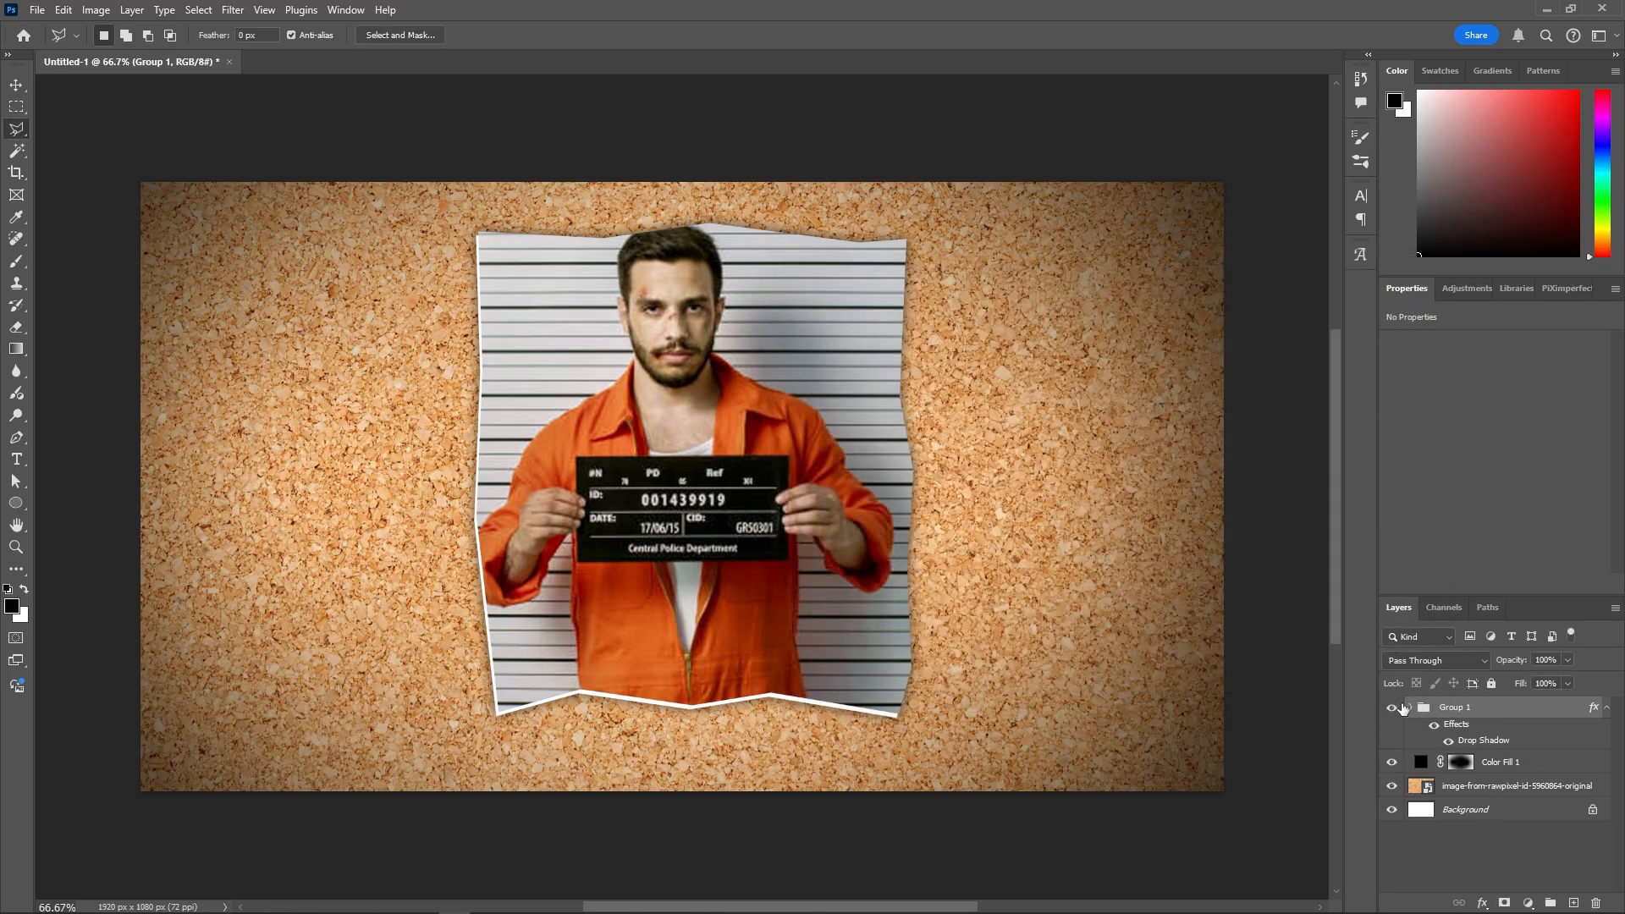
- Rename the mugshot group to 'Person 1'
double_click(1463, 708)
text(Person 1)
key(Return)
- Scale the Person 1 group down to about 61%
key(ctrl+t)
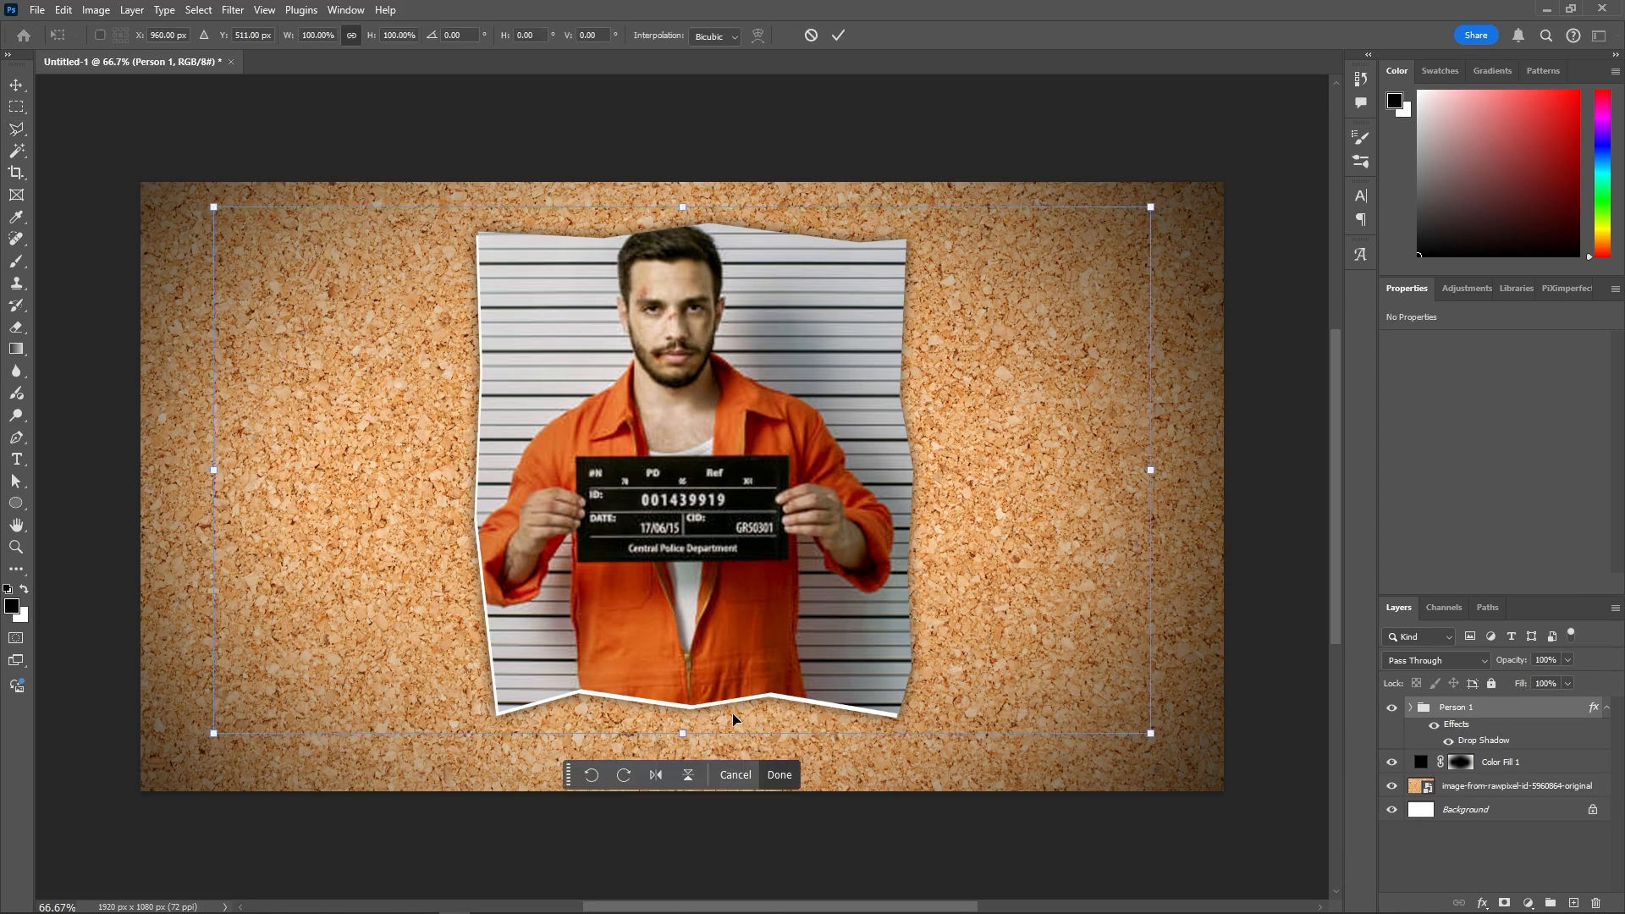
drag(719, 725, 731, 556)
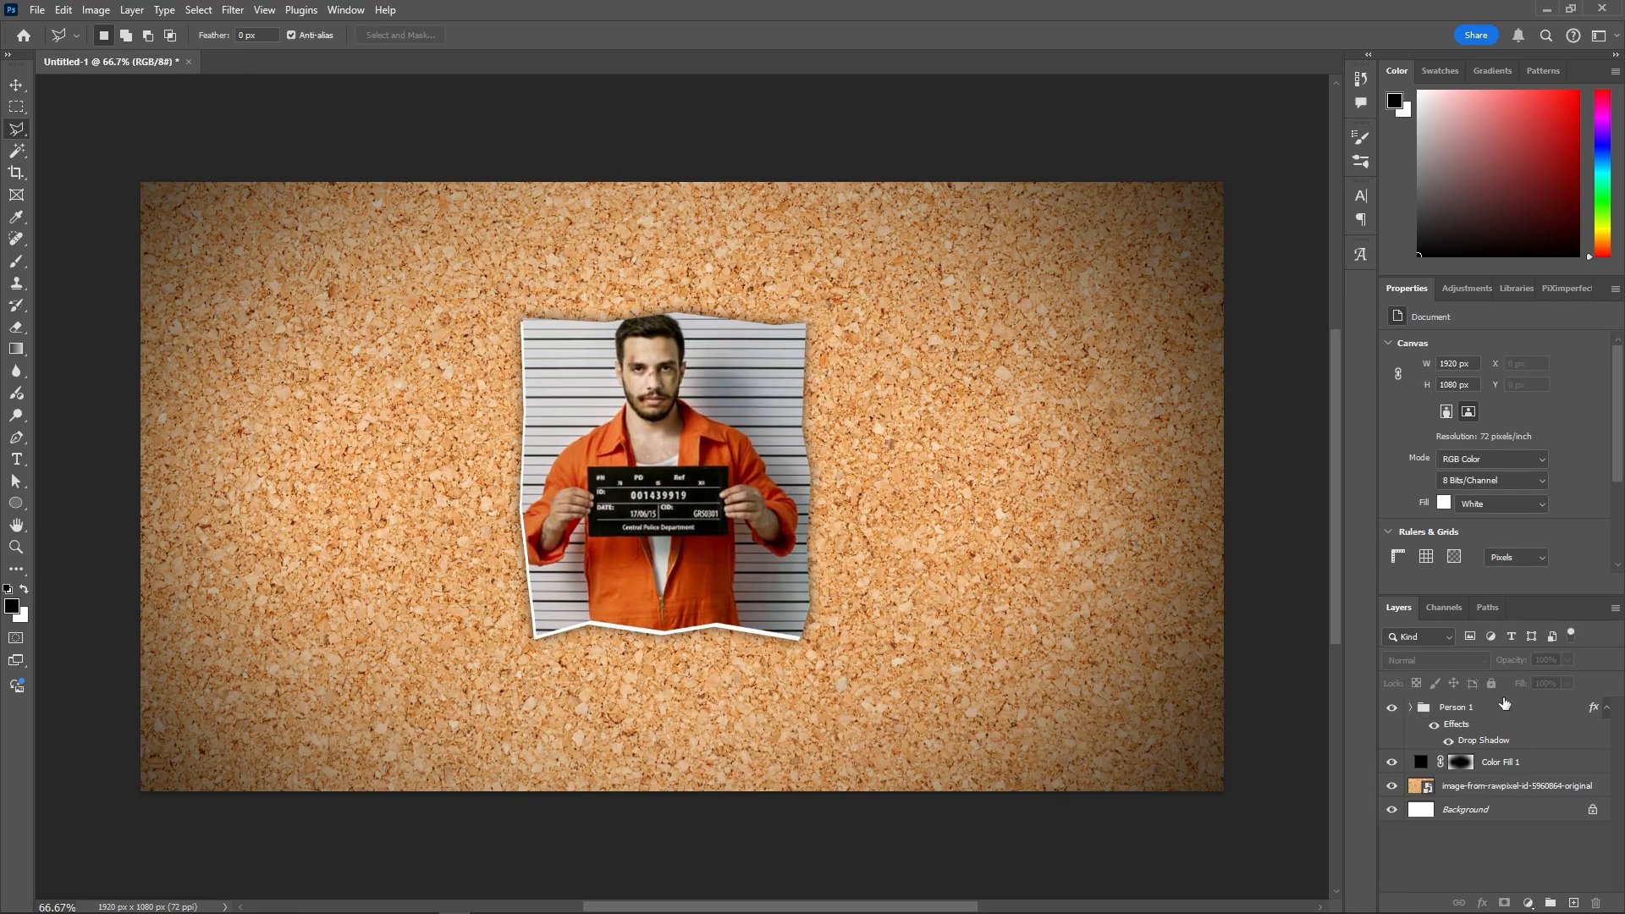
click(1503, 709)
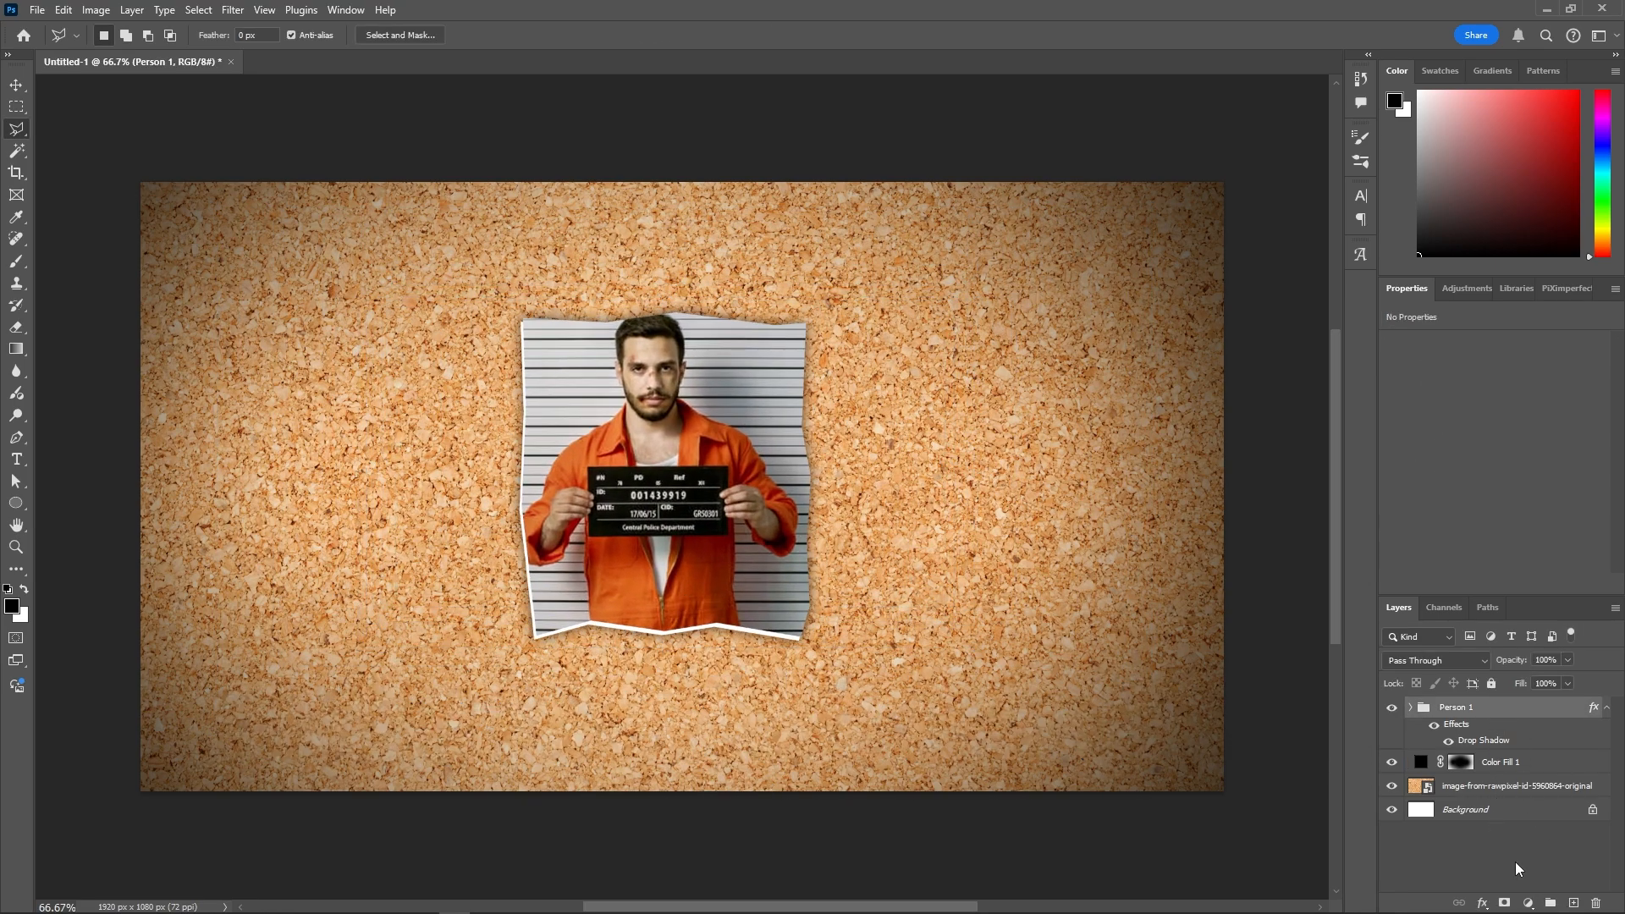
- On a new layer, paint a black rectangle over the man's eyes
click(1574, 903)
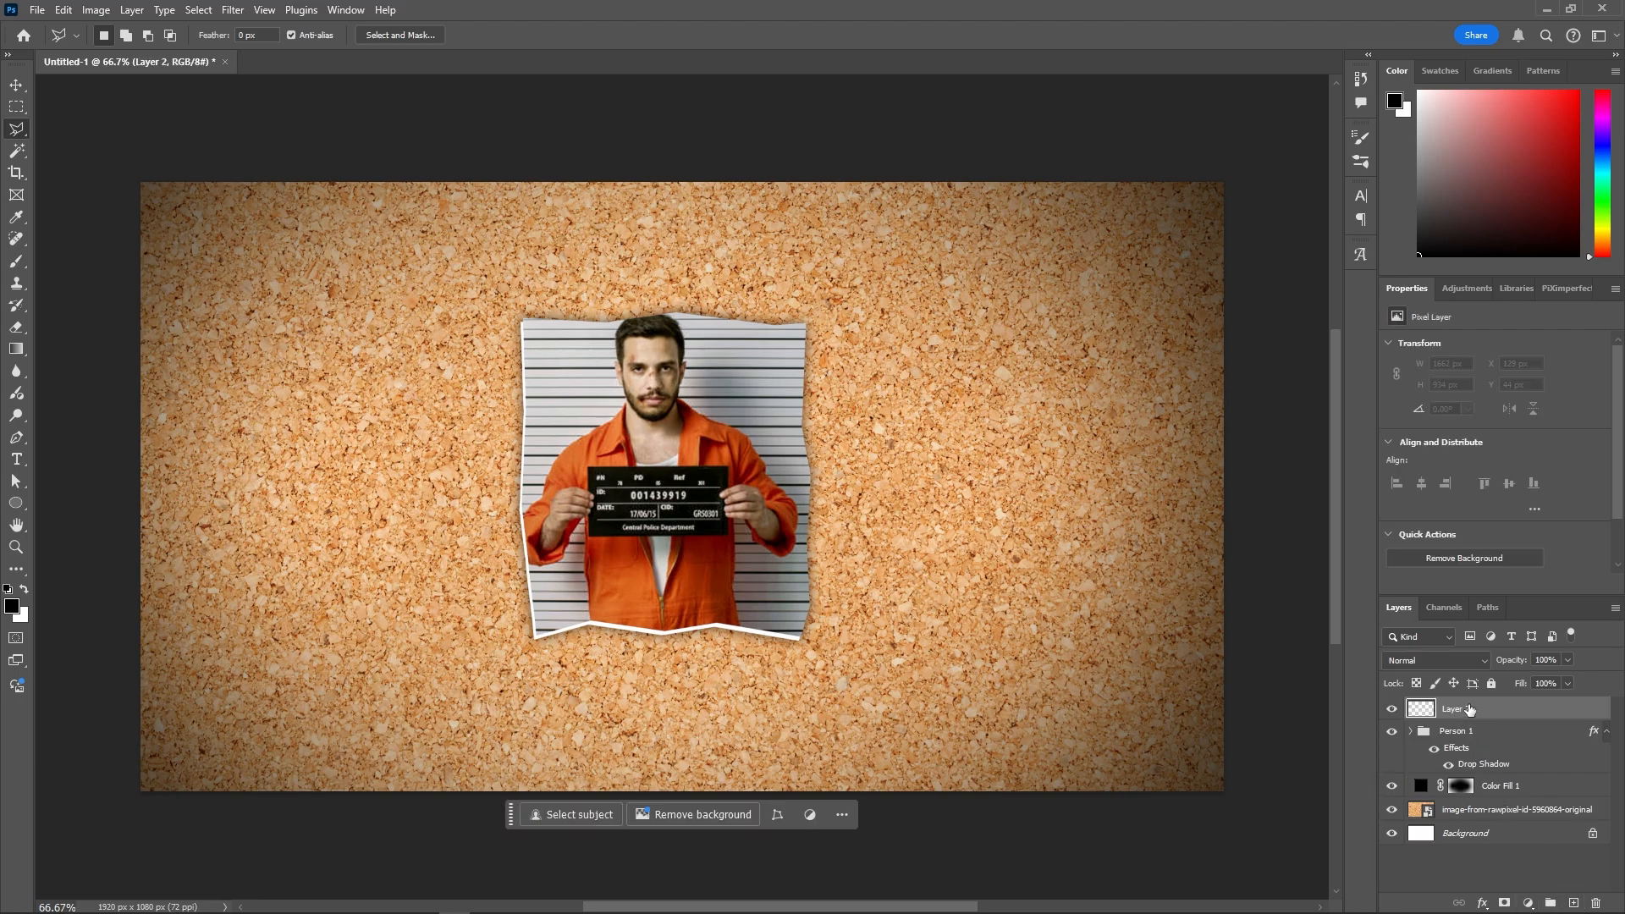
key(m)
drag(601, 389, 702, 356)
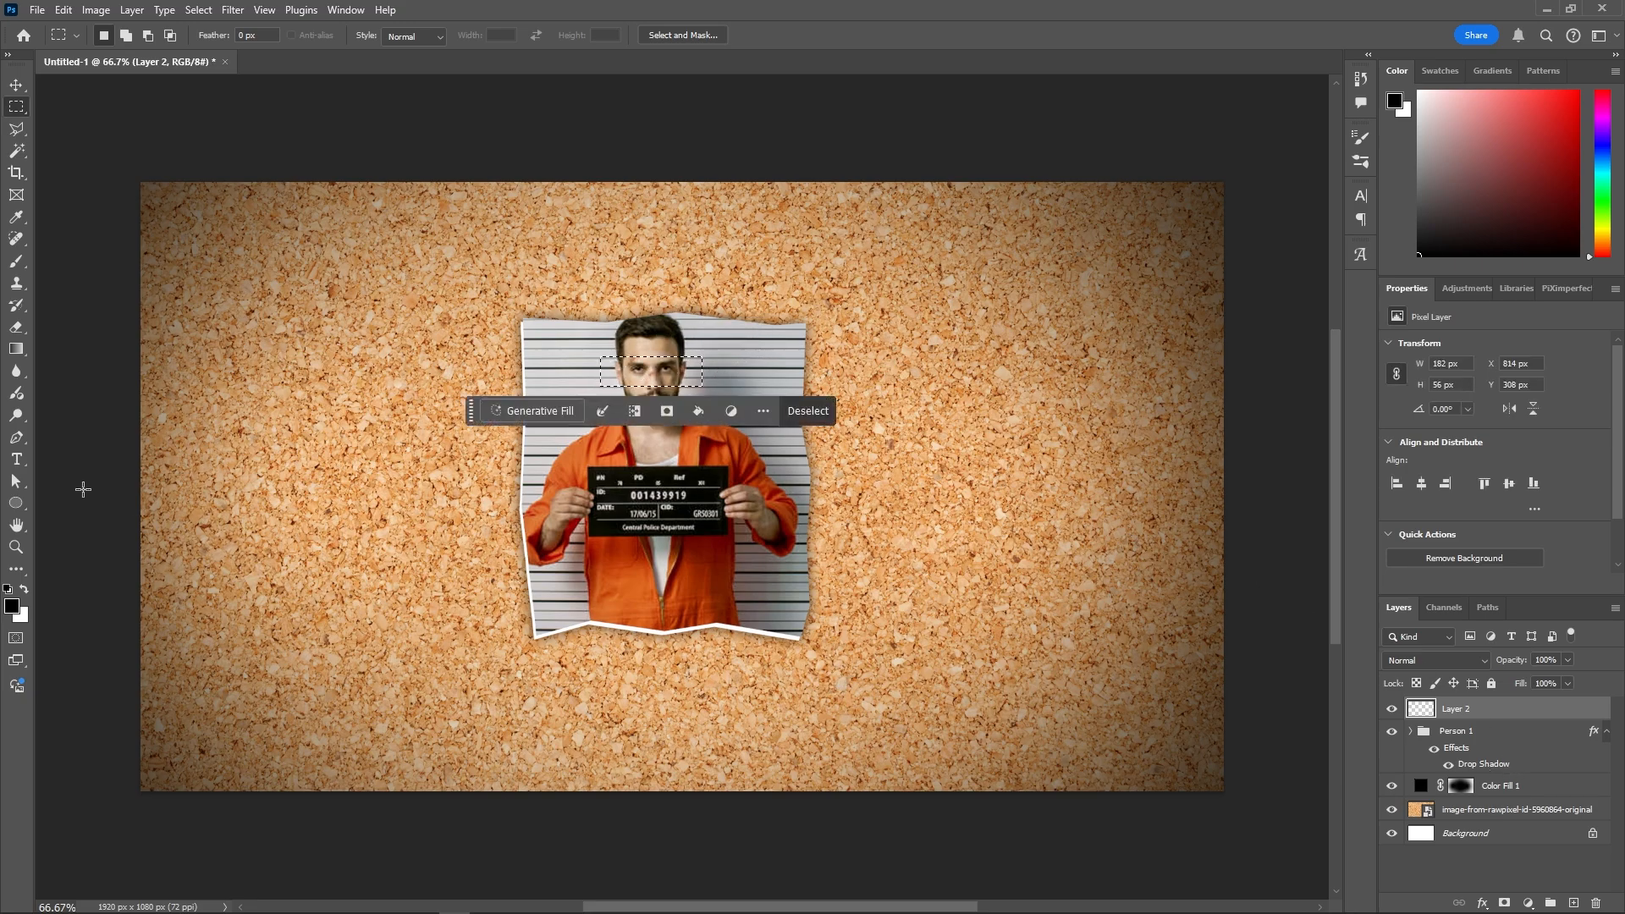
key(b)
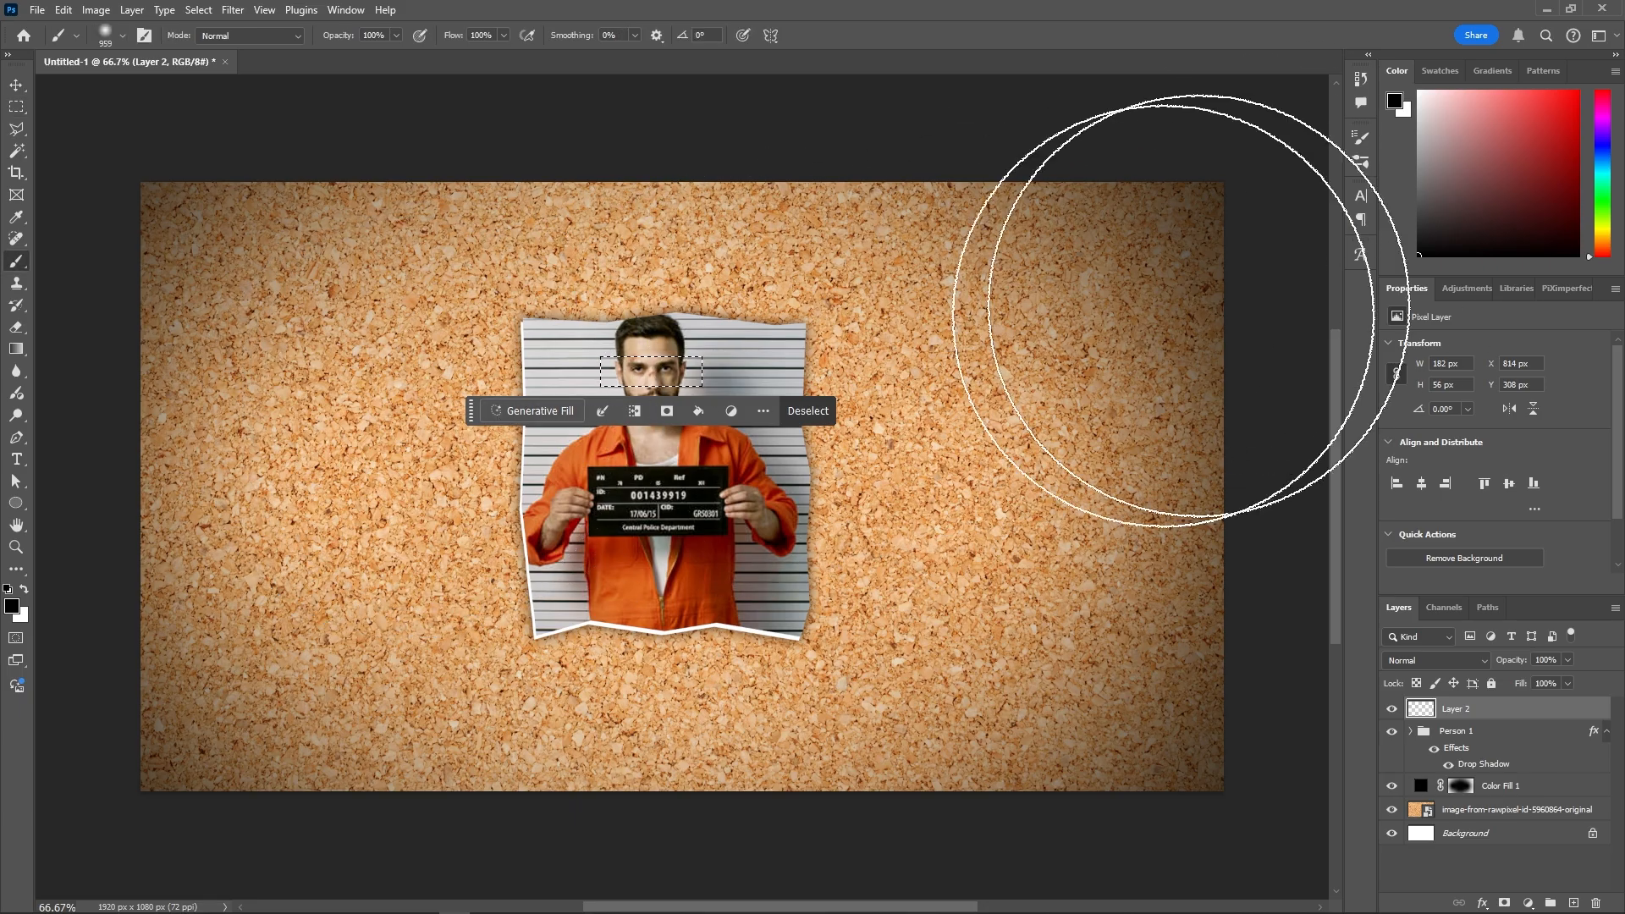
click(639, 385)
key(ctrl+d)
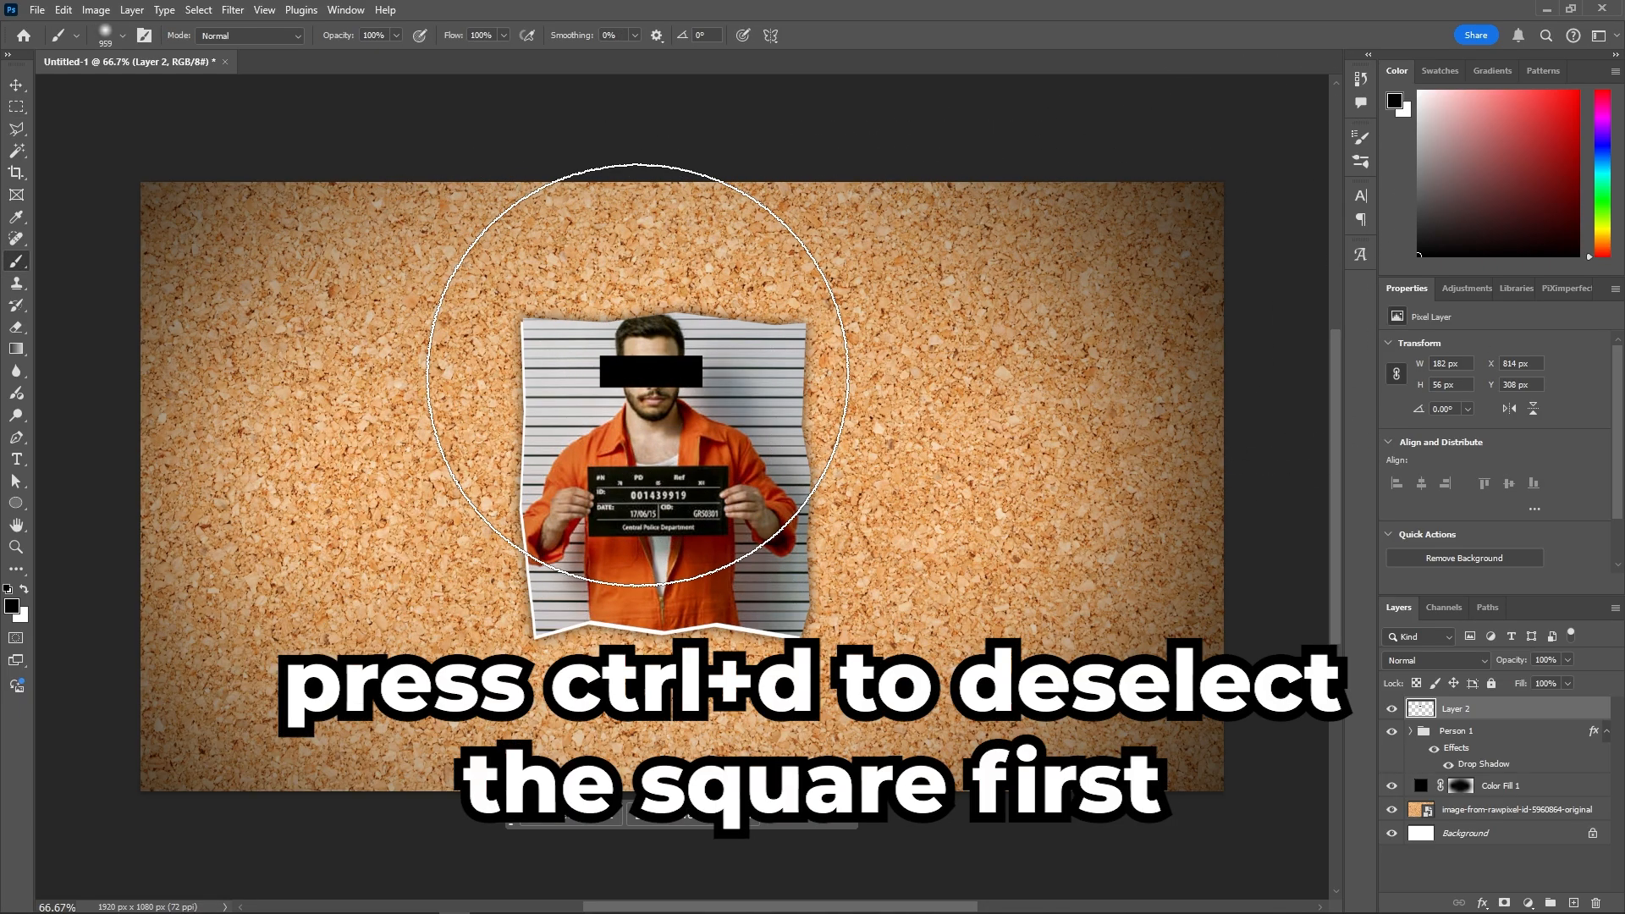
- Thin the black eye bar to about 182 × 25 px
key(ctrl+t)
drag(662, 388, 663, 383)
click(779, 409)
key(v)
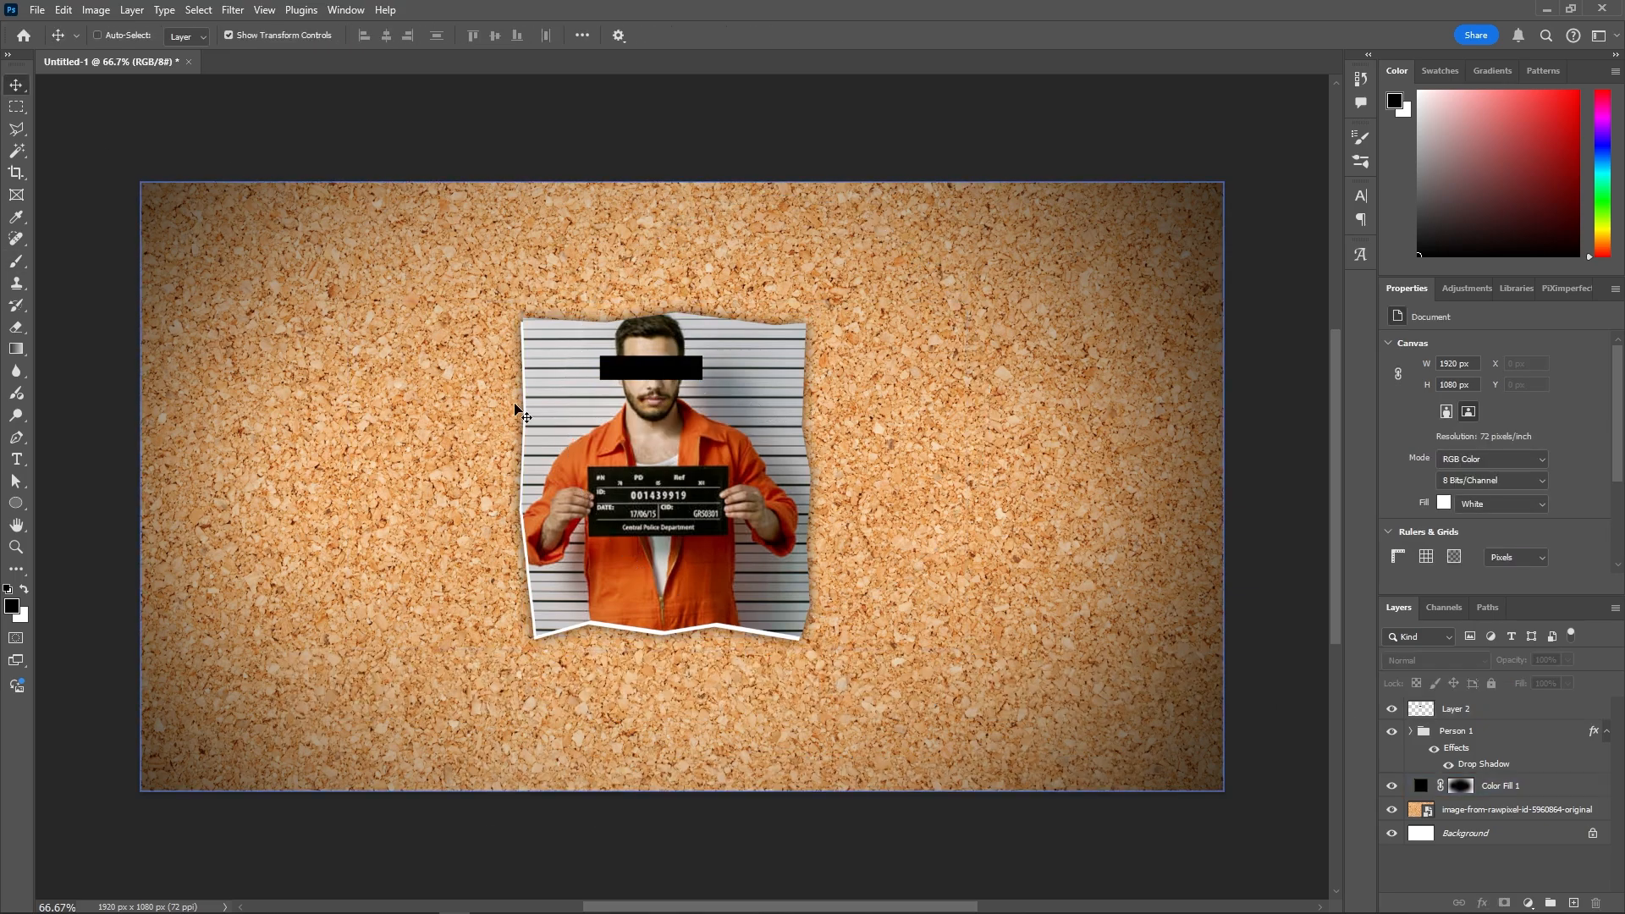
- Add the drop-shadowed US Bank logo at left in its own US Bank group
click(1483, 710)
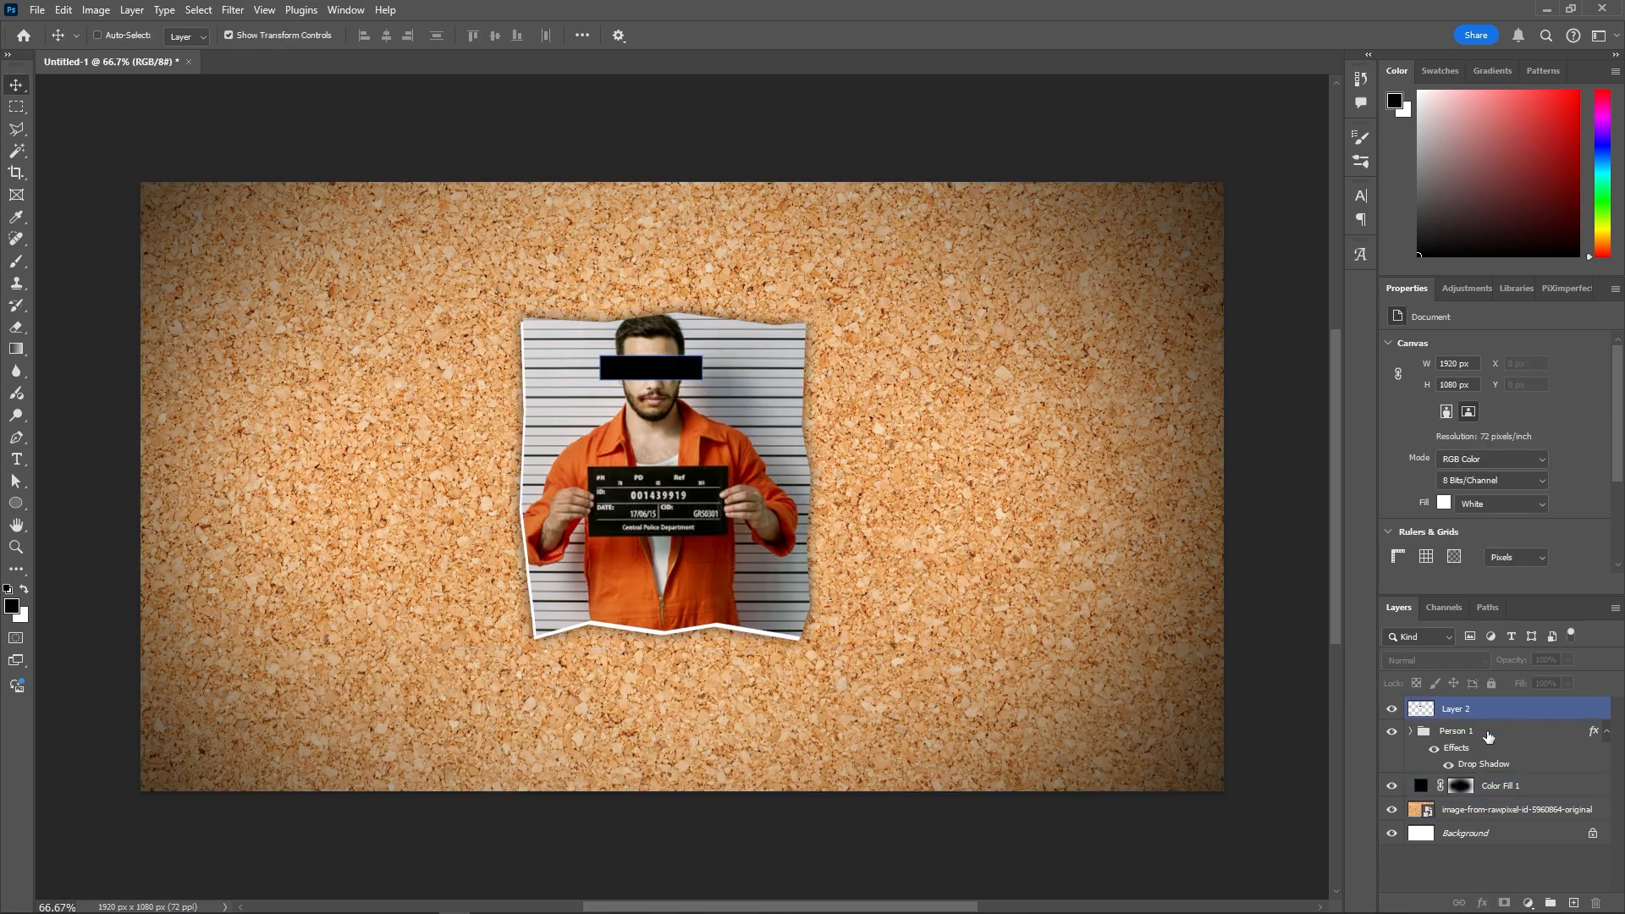
click(1488, 733)
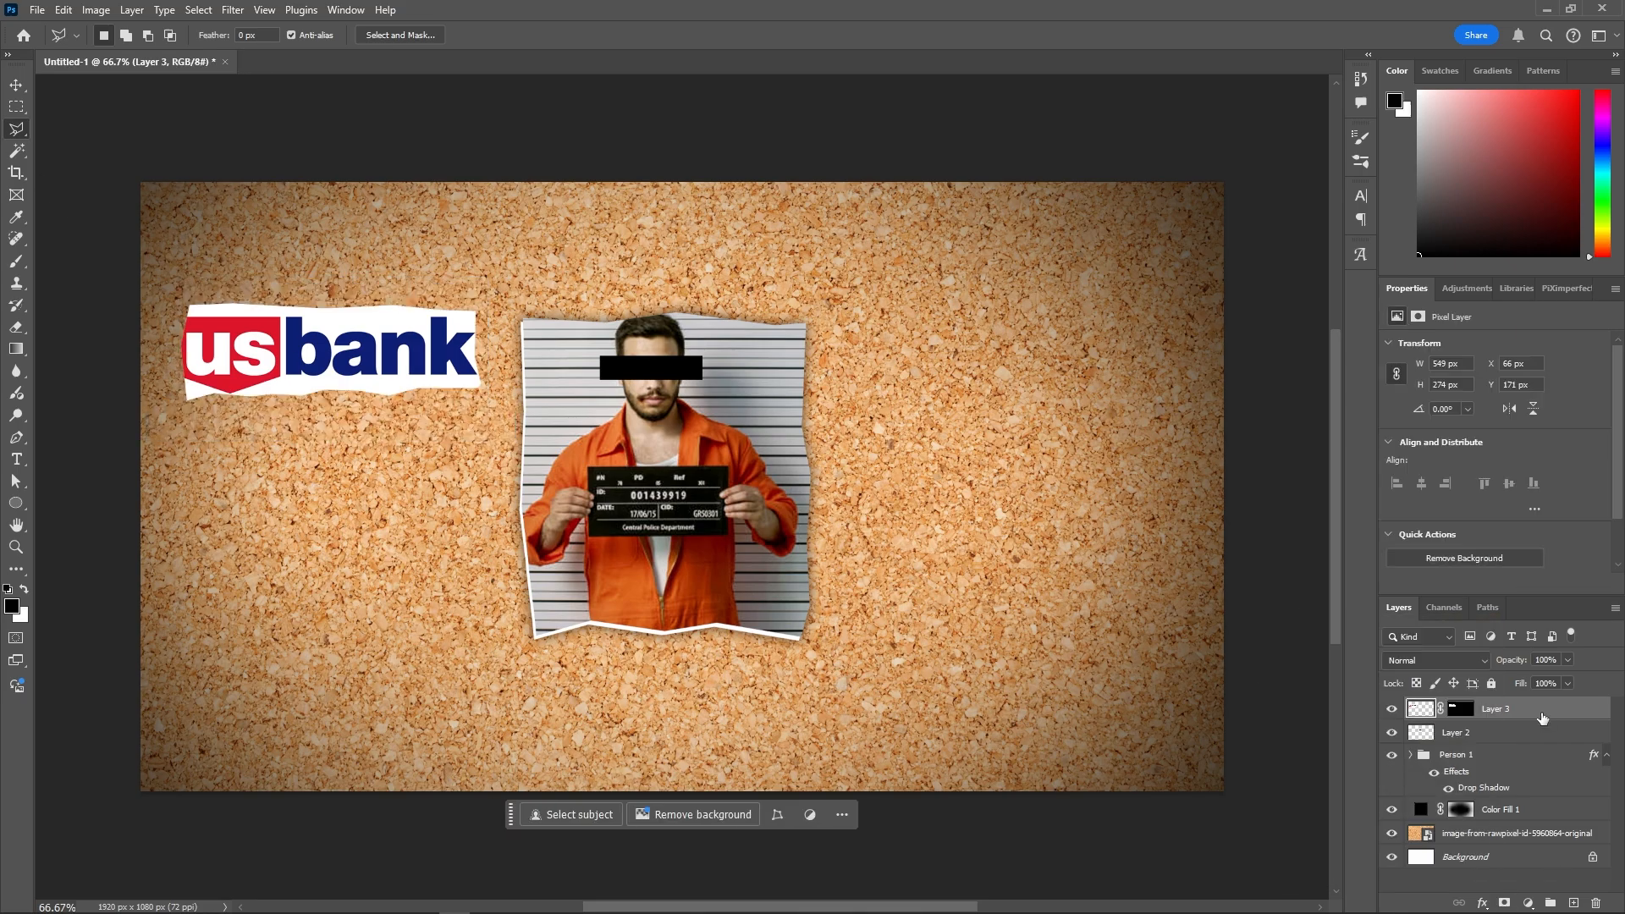
click(1409, 754)
click(1514, 809)
double_click(1550, 714)
click(1392, 293)
key(l)
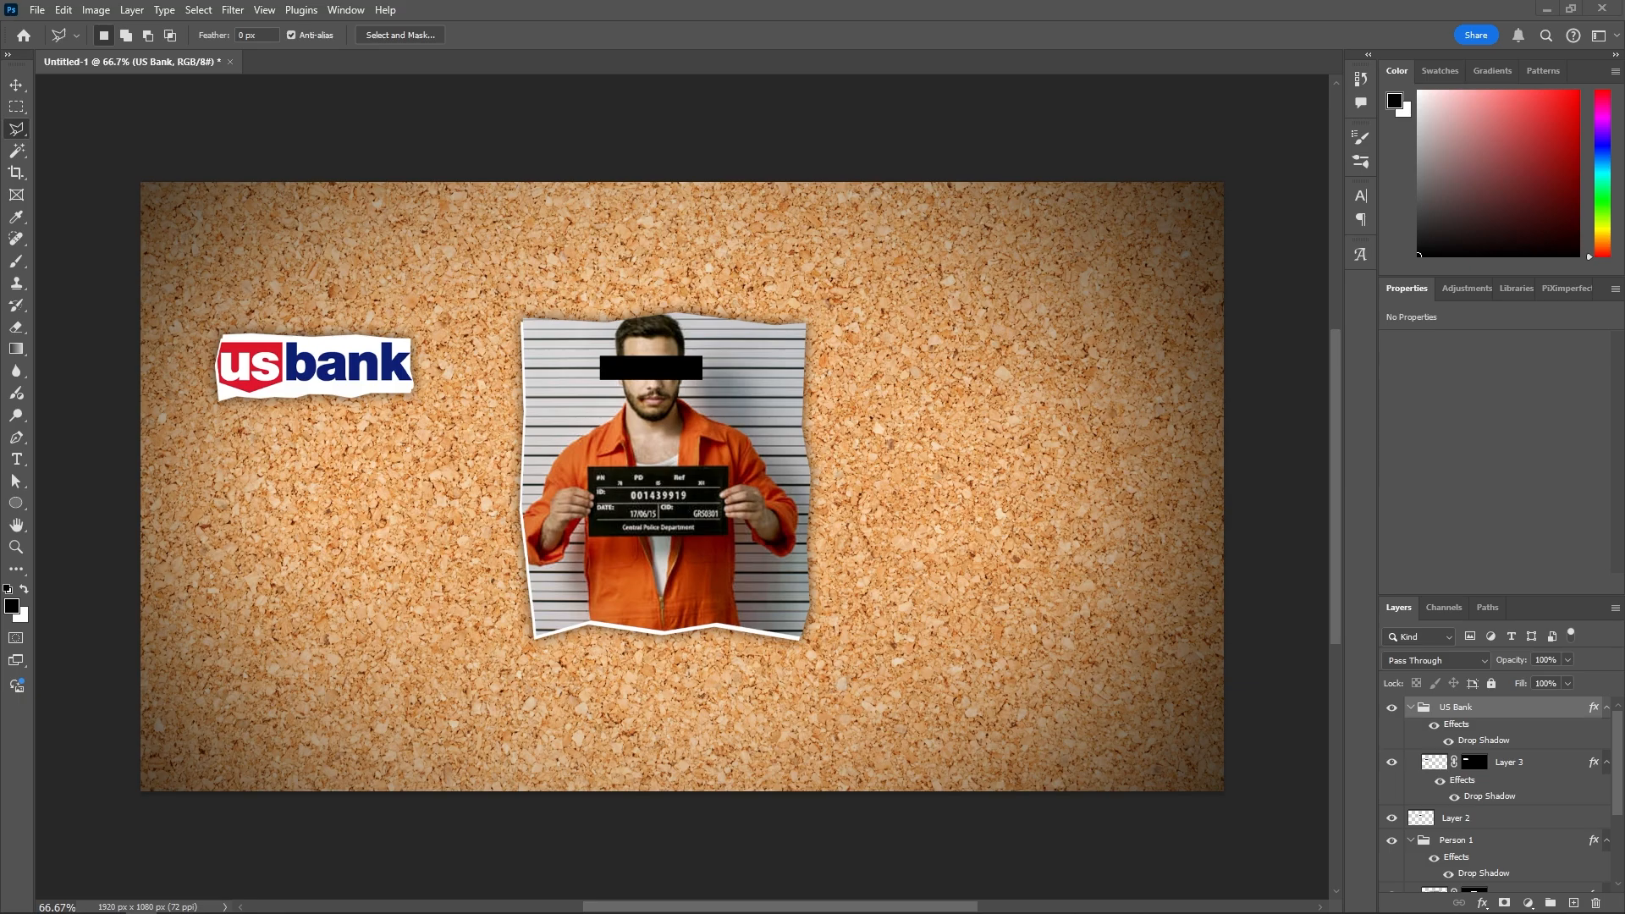
- Place the pushpin image and shrink it to about 4% atop the mugshot
drag(0, 499, 478, 329)
drag(761, 487, 711, 364)
drag(761, 487, 648, 308)
- Duplicate the pushpin and position the copy on top of the US Bank logo
key(Return)
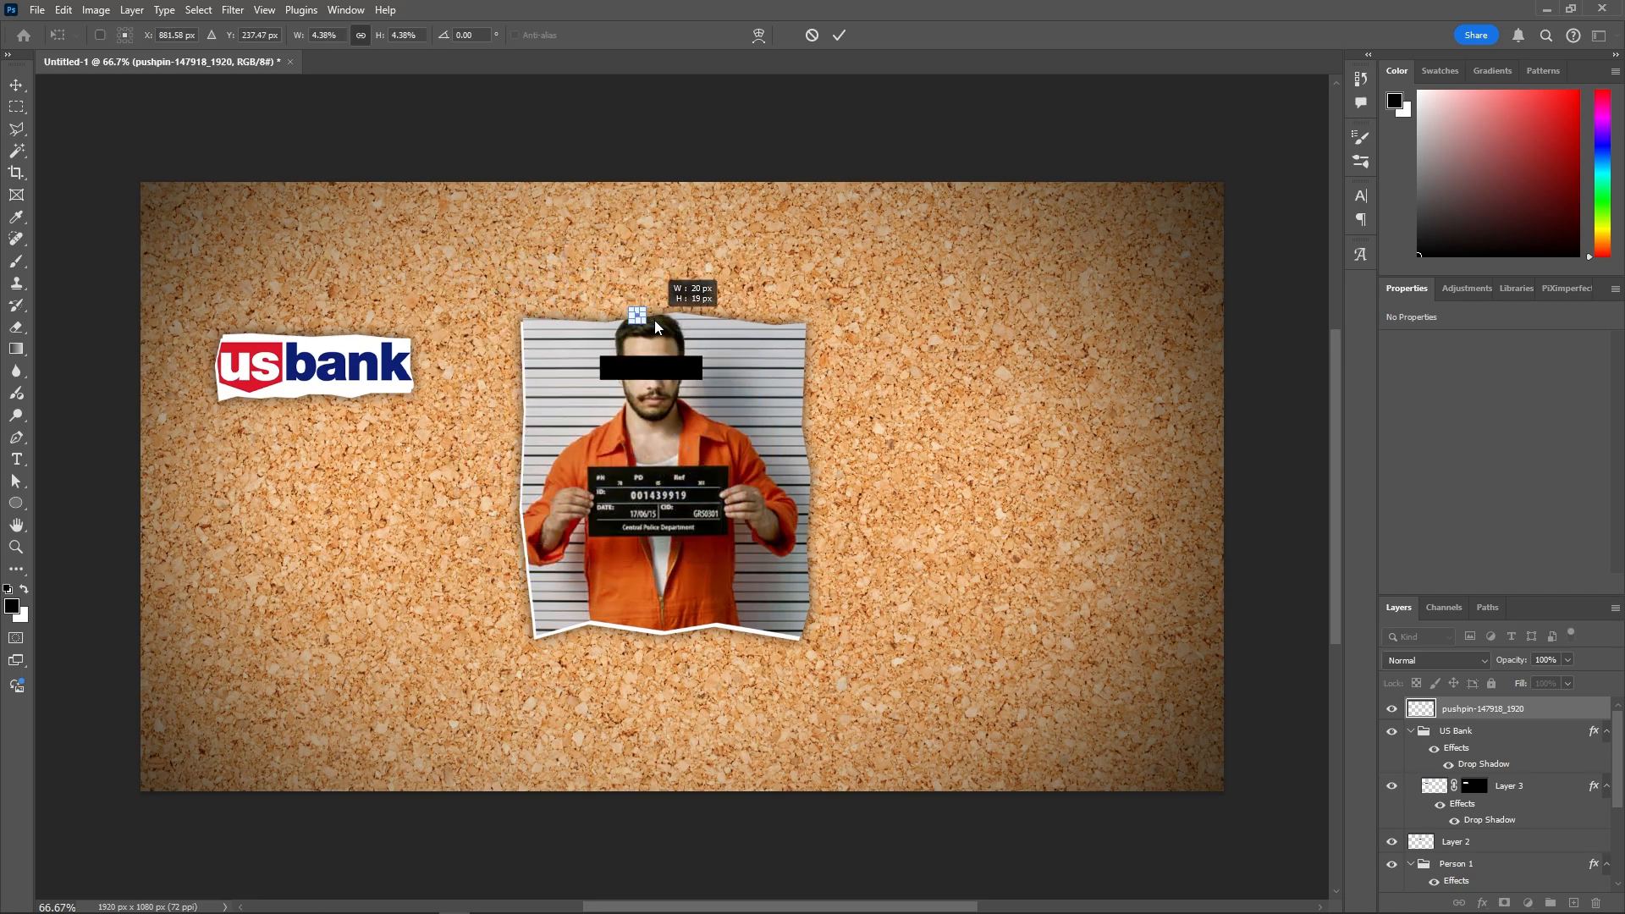
key(l)
key(ctrl+v)
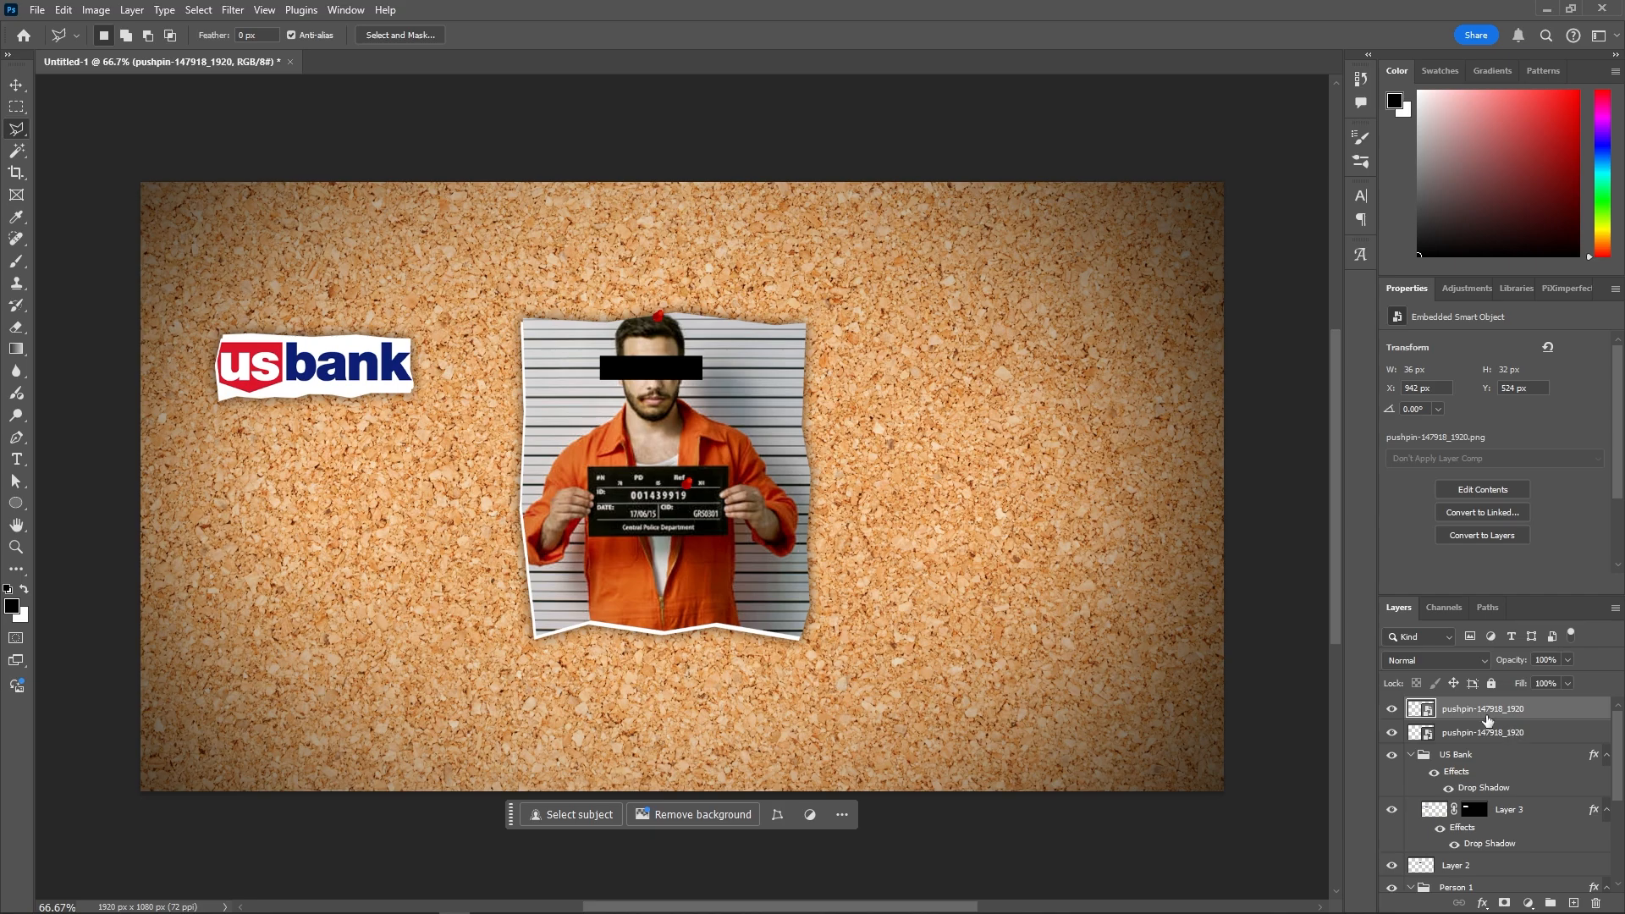
key(ctrl+t)
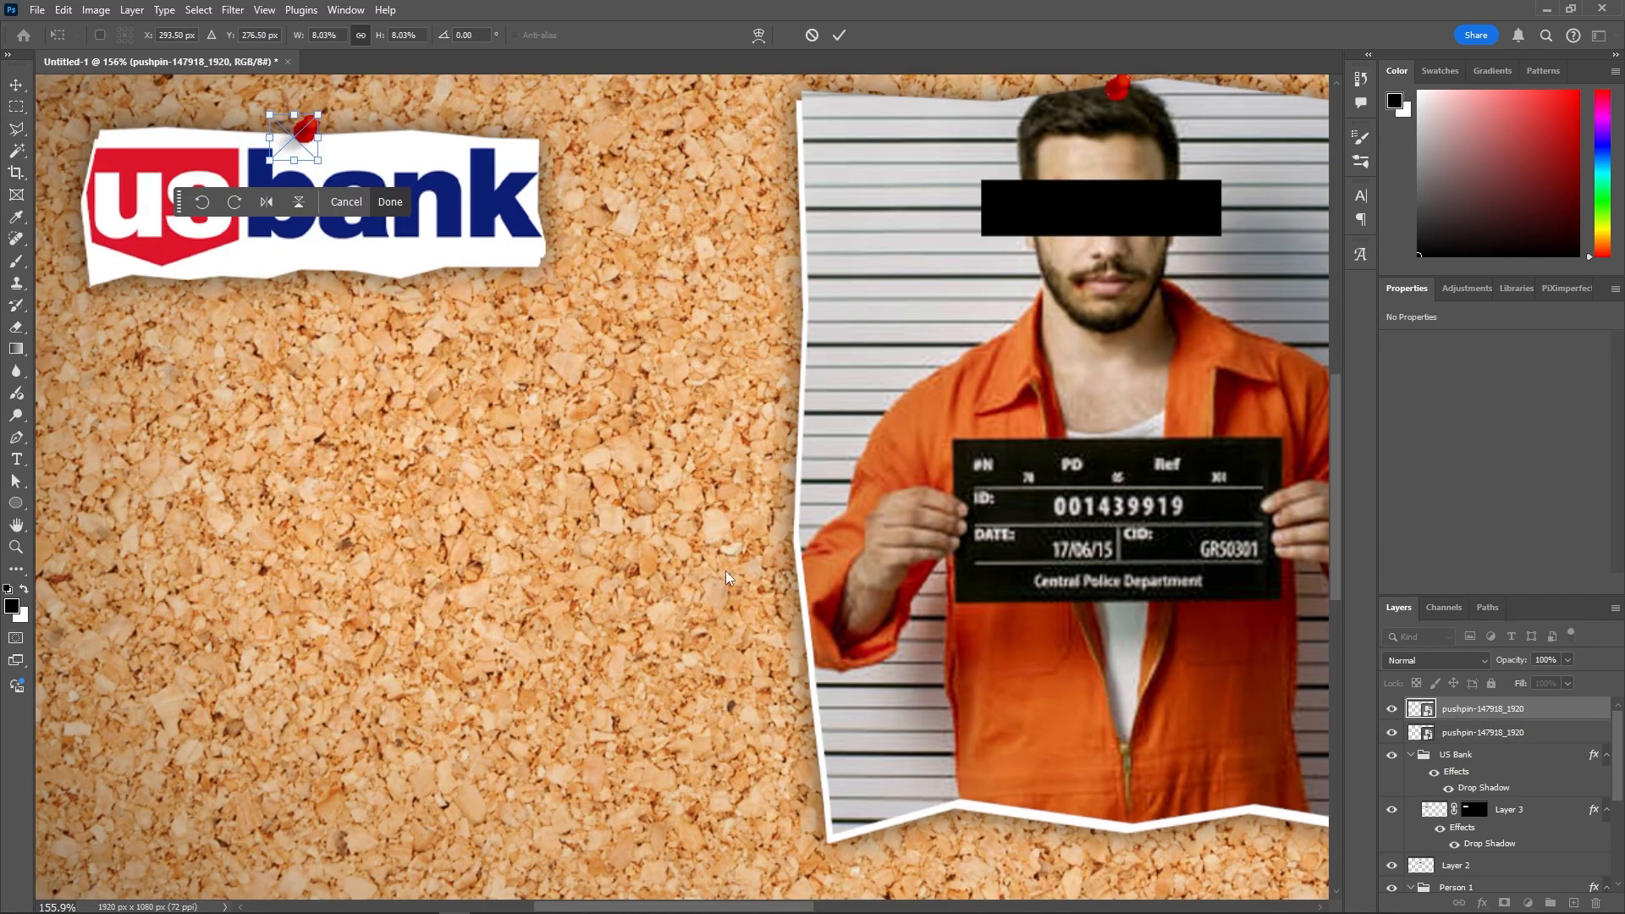
scroll(726, 578, down, 5)
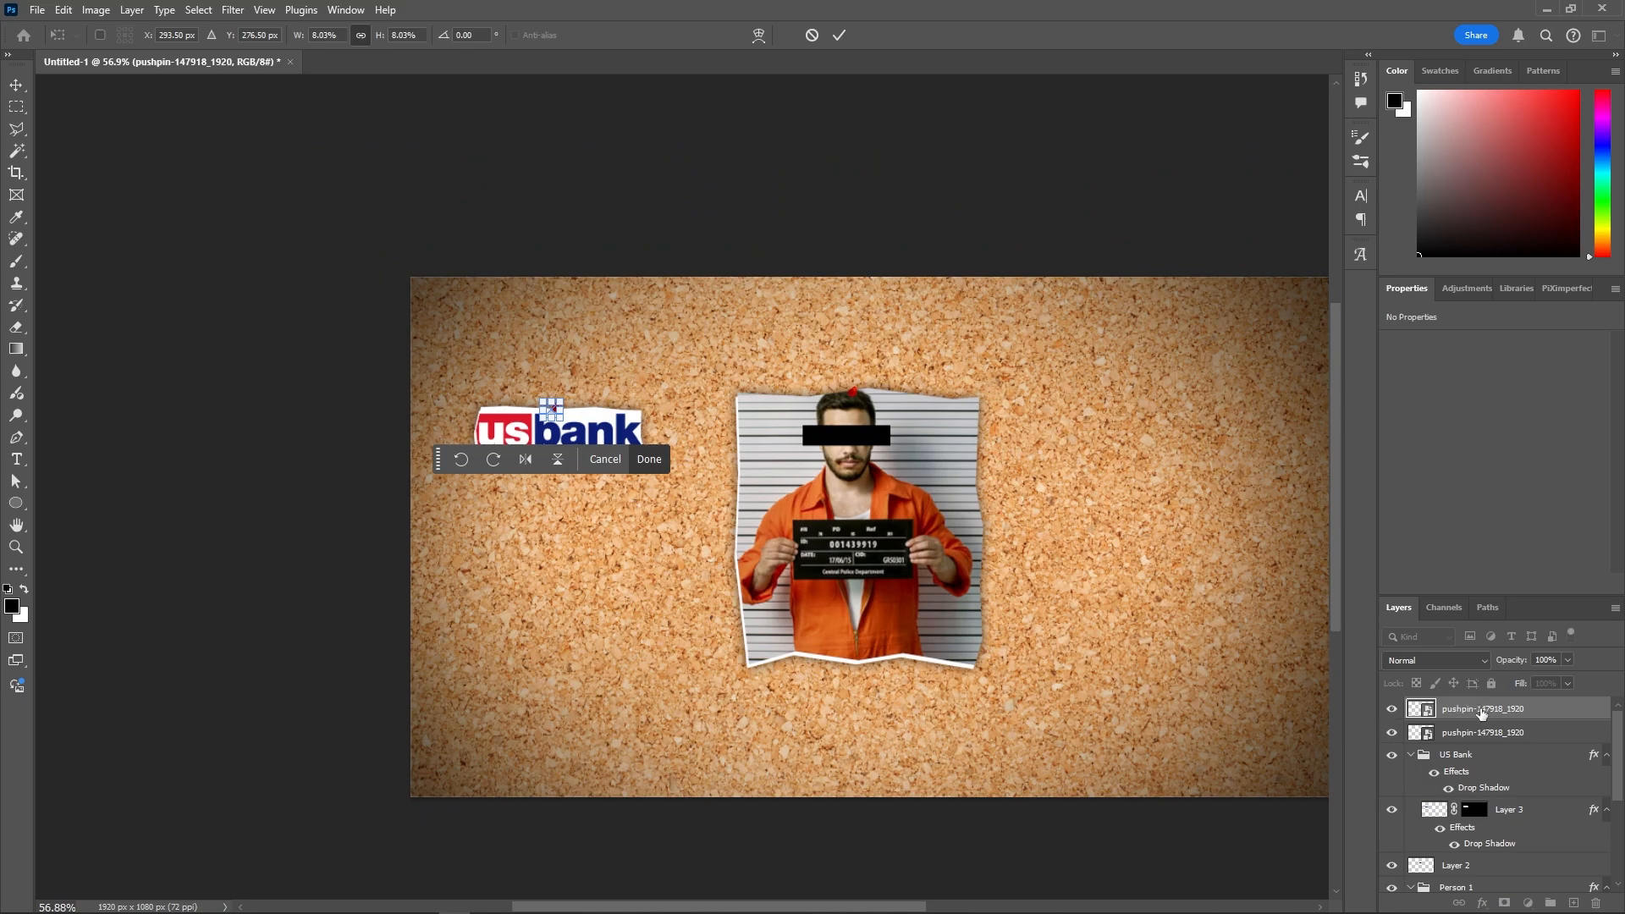
key(Return)
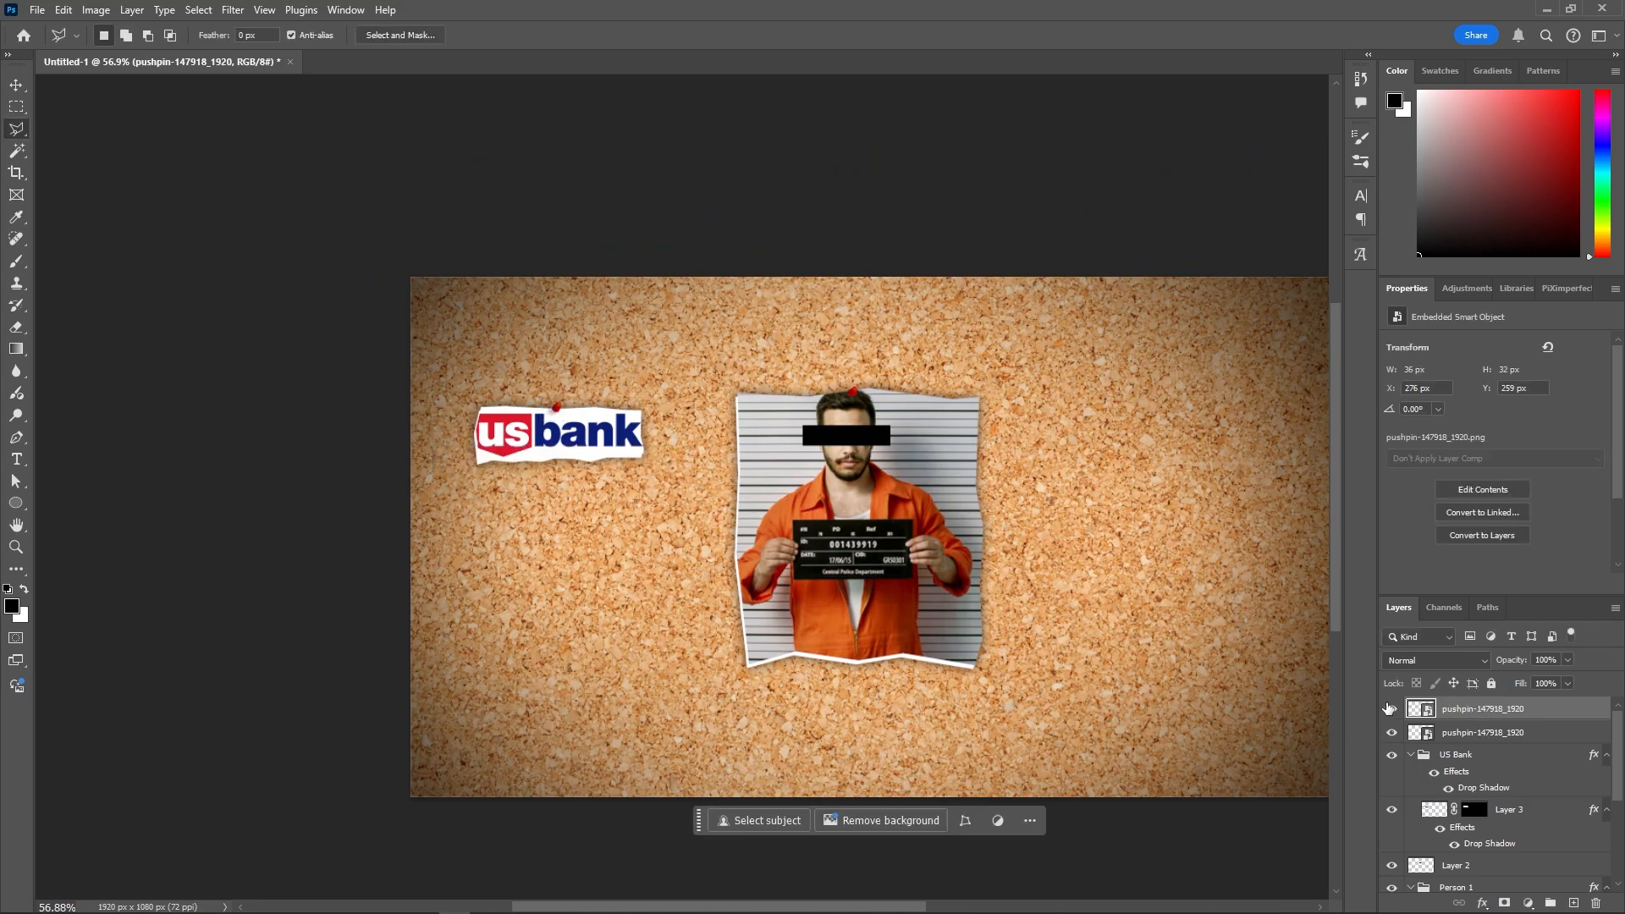
- Group both pushpin layers together
click(1472, 732)
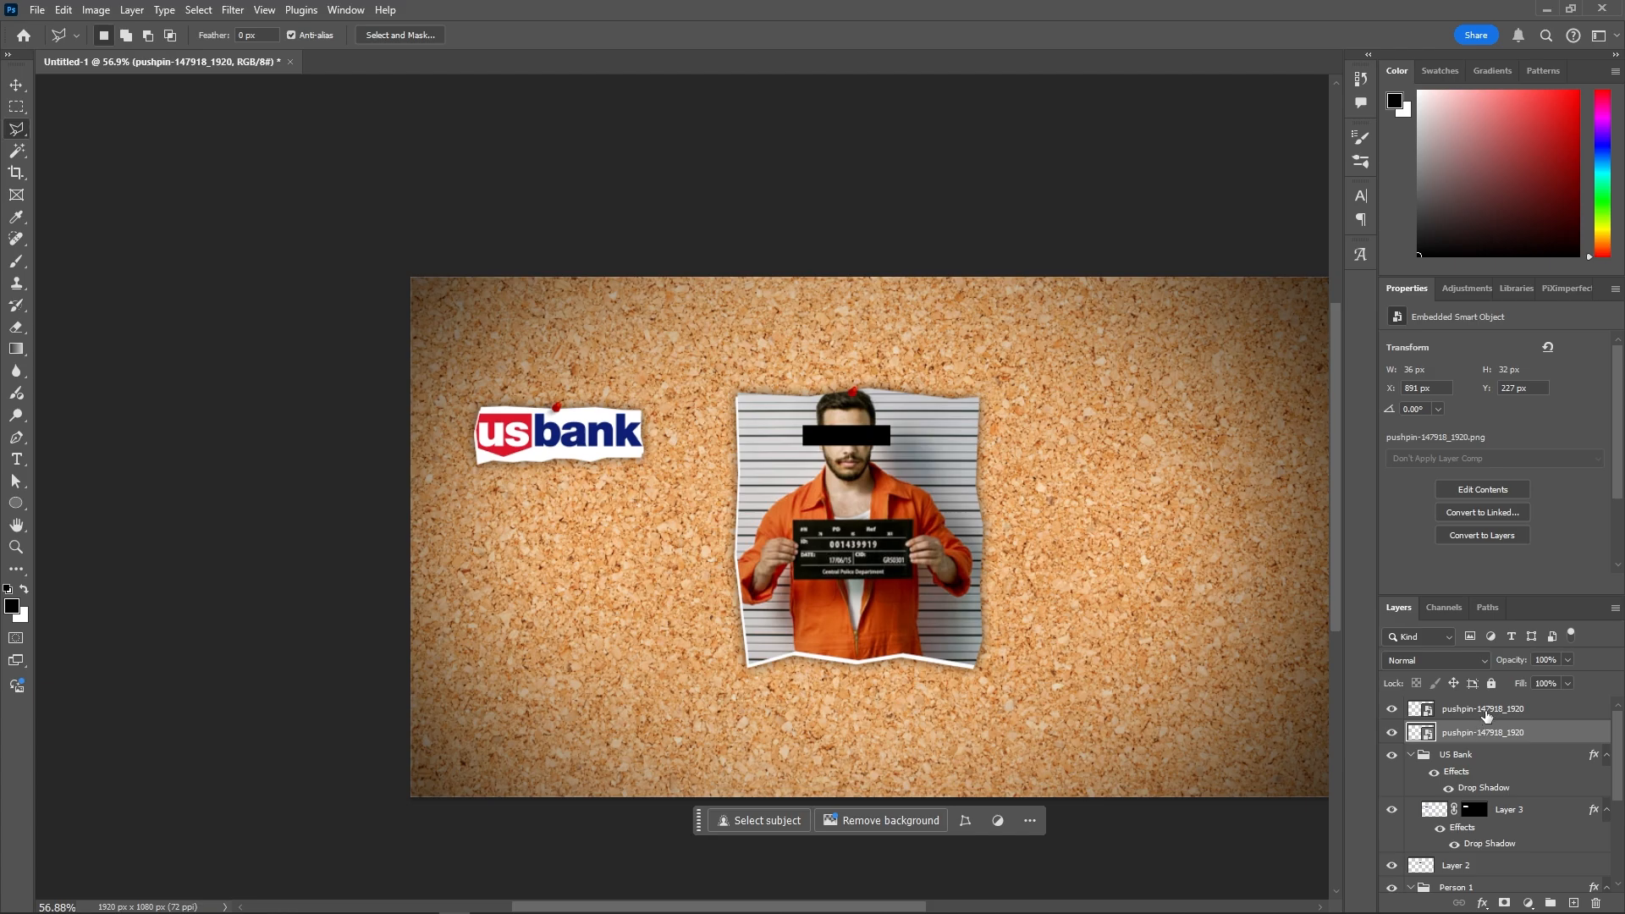
shift+click(1486, 710)
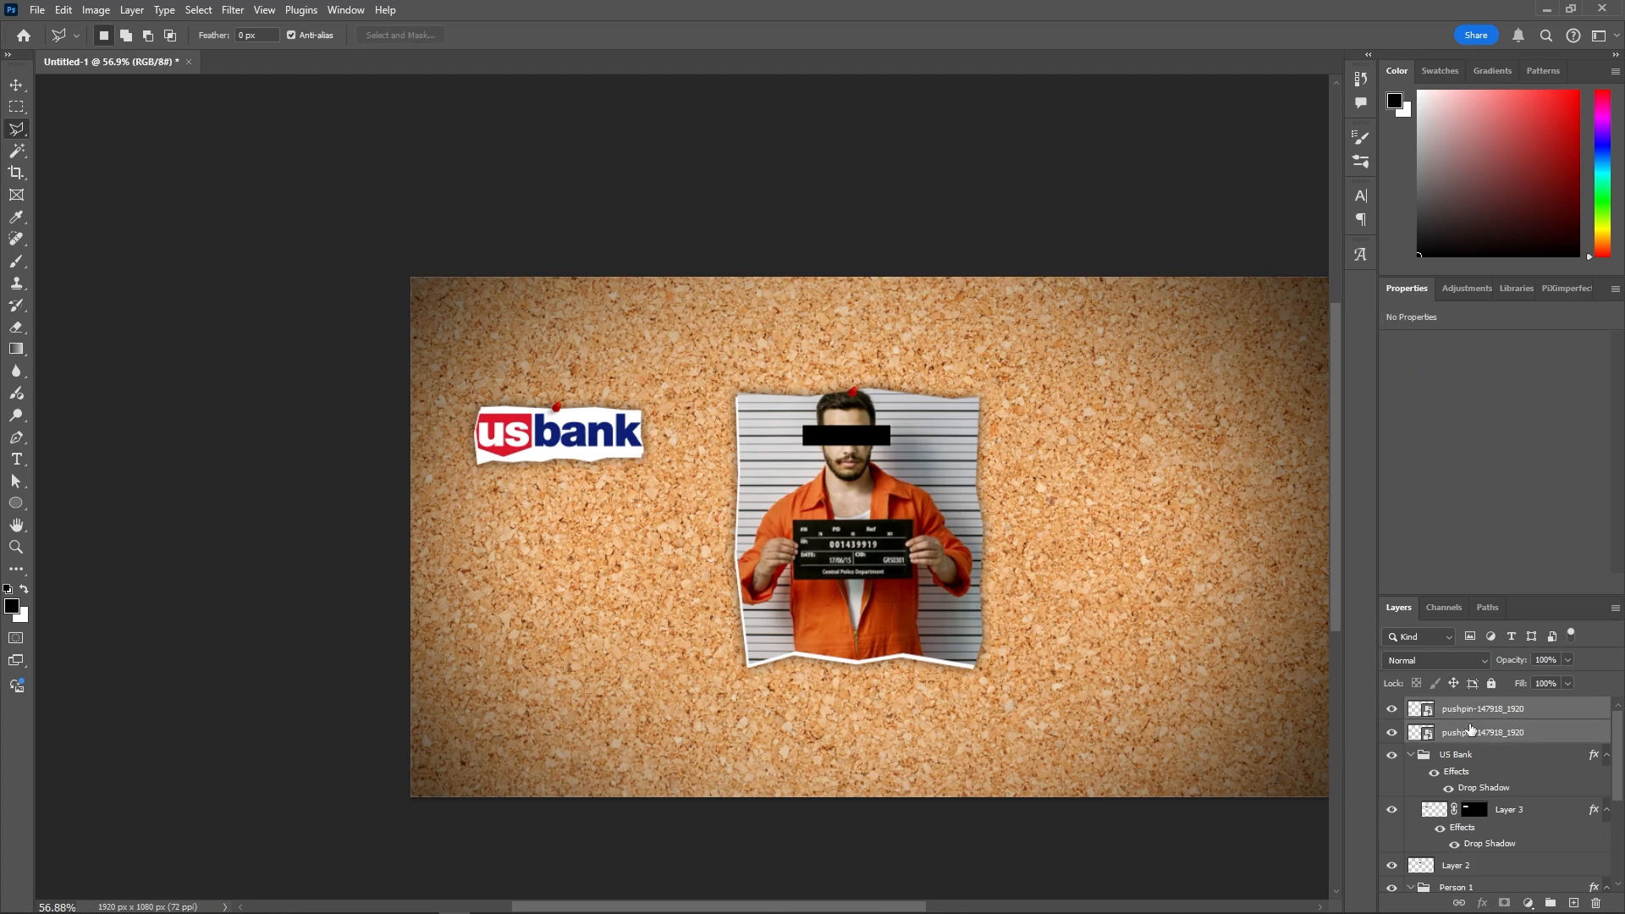
key(ctrl+g)
- Rename the pushpin group to 'Pins'
double_click(1465, 712)
text(Pins)
click(1410, 729)
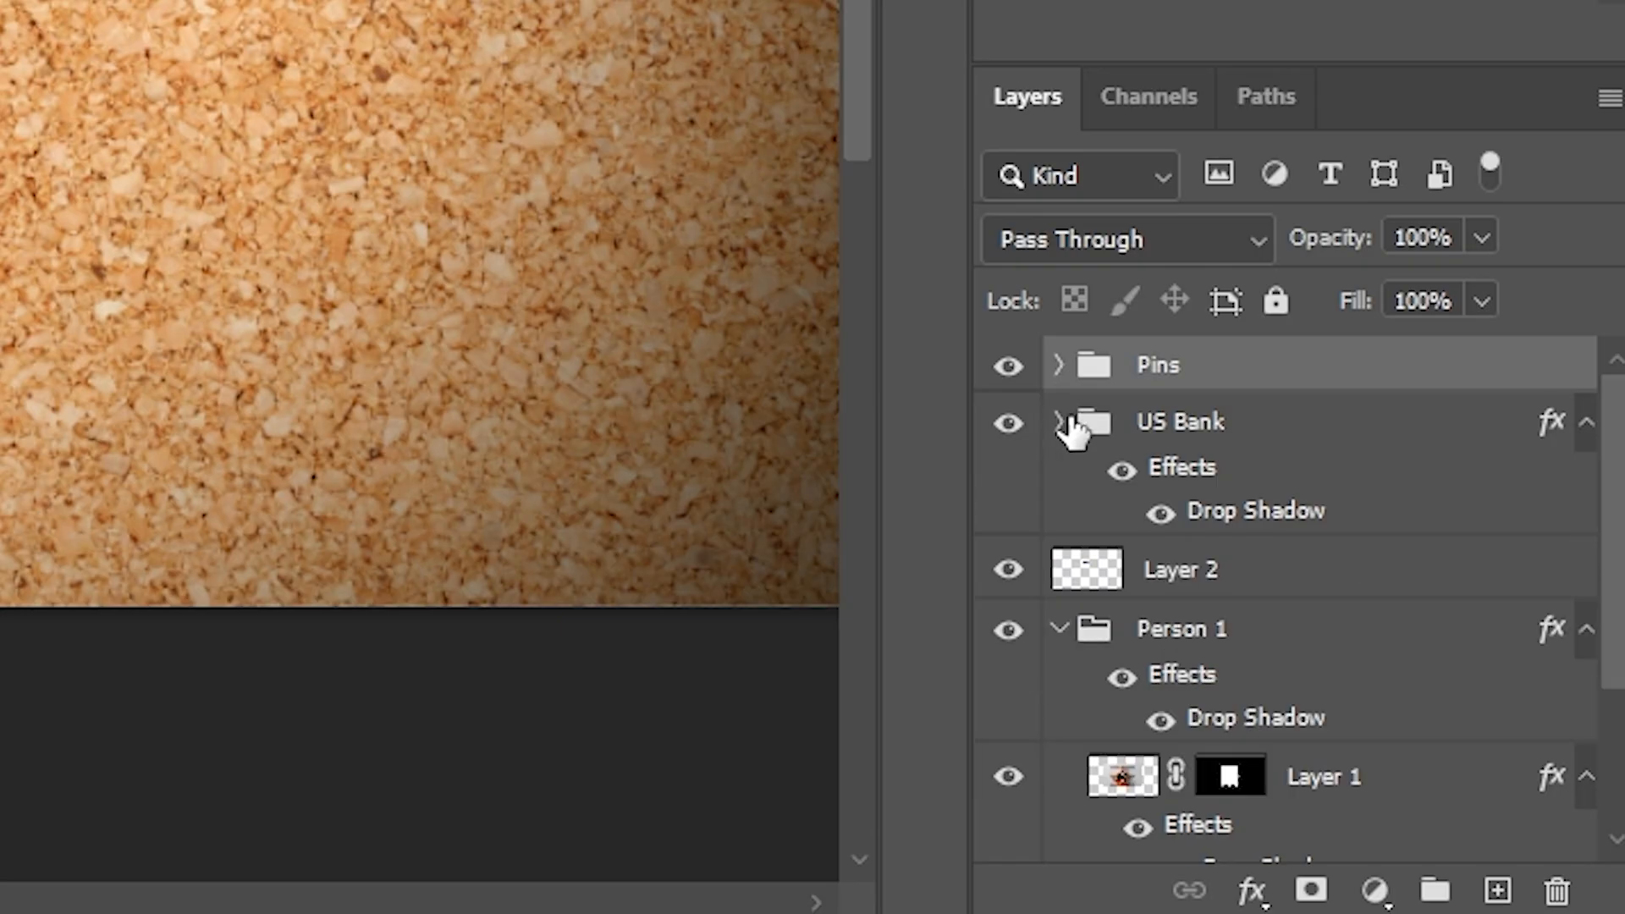
- Add a new layer above US Bank and paint it entirely red
click(1468, 730)
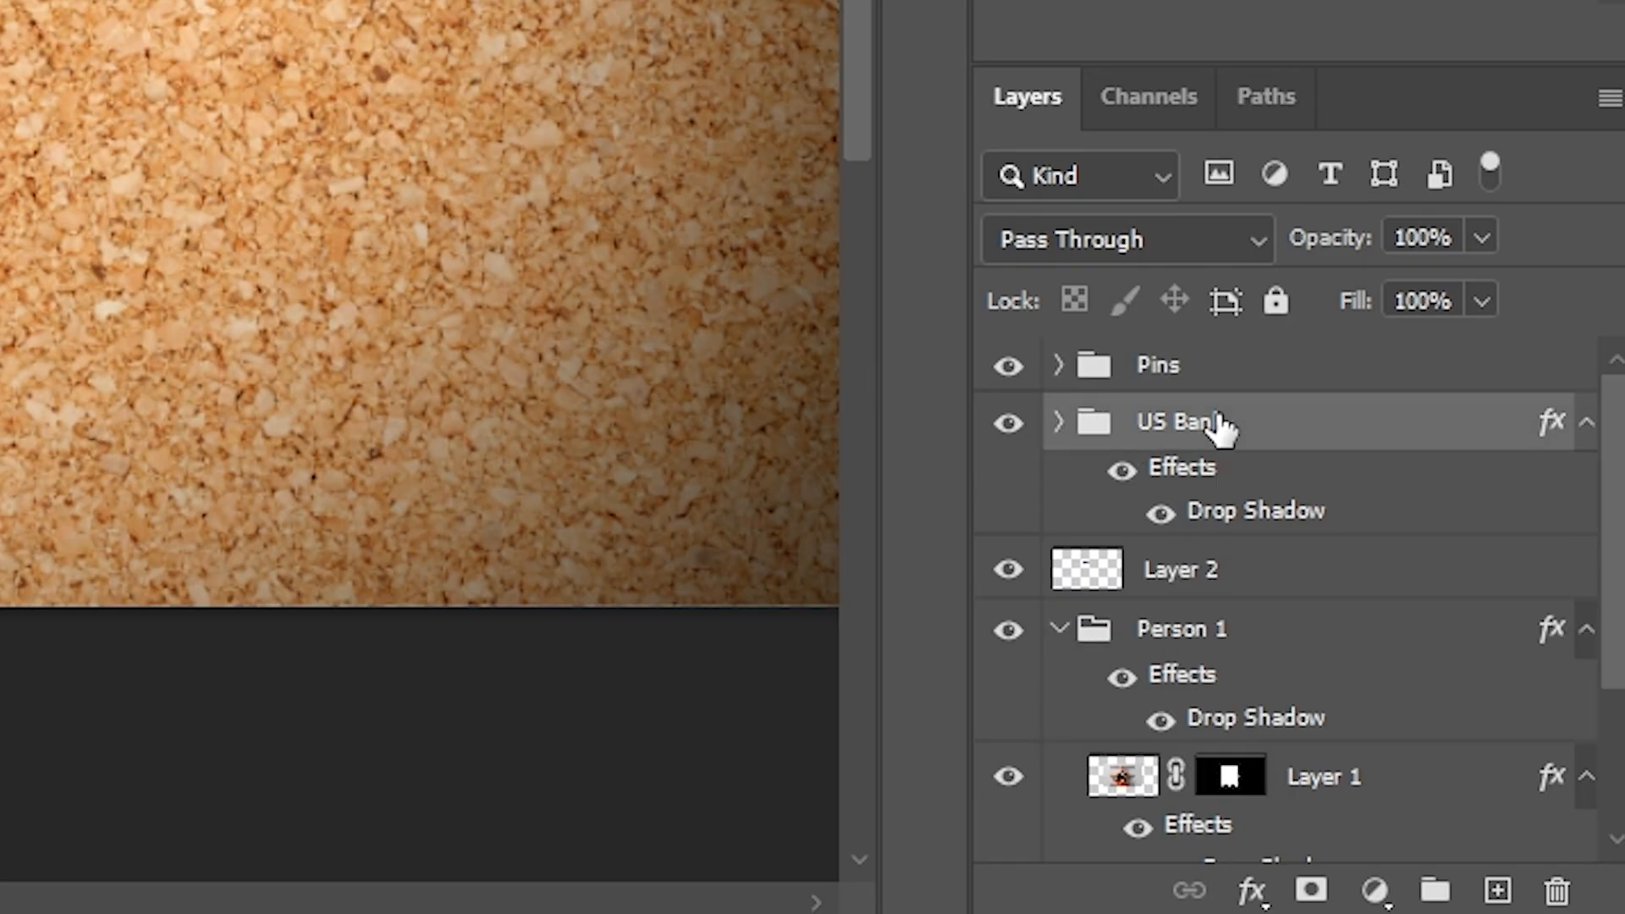
click(1499, 890)
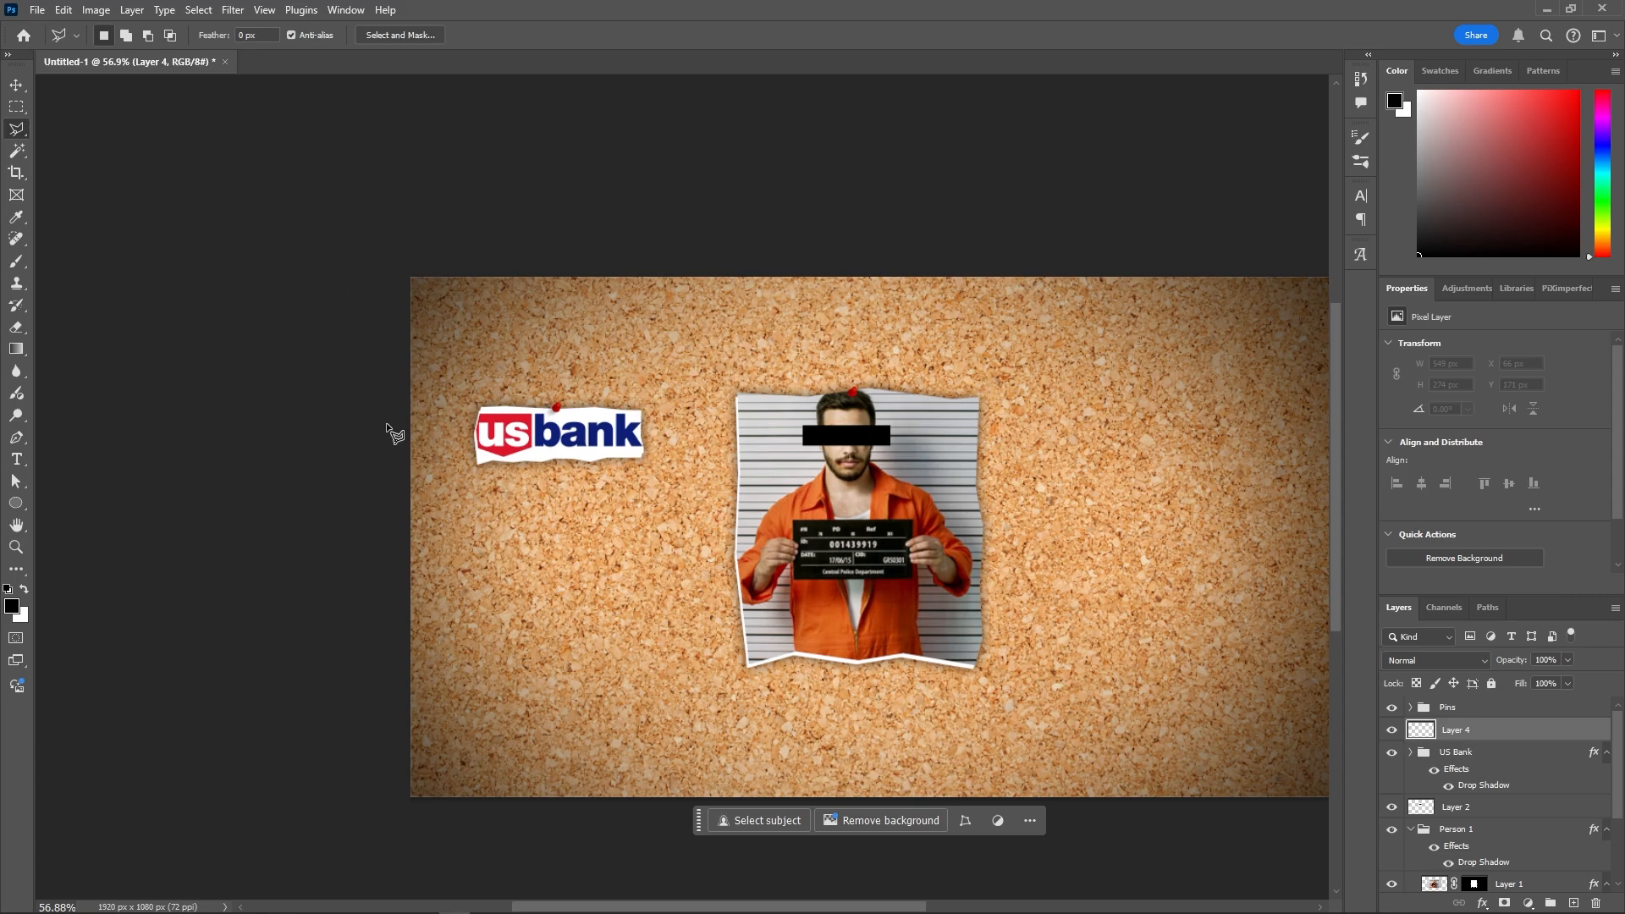
scroll(701, 536, down, 3)
click(17, 264)
click(1578, 92)
drag(626, 590, 929, 489)
mouse_move(577, 569)
mouse_down()
mouse_move(1354, 556)
mouse_move(421, 352)
mouse_move(972, 515)
mouse_move(1418, 508)
mouse_up()
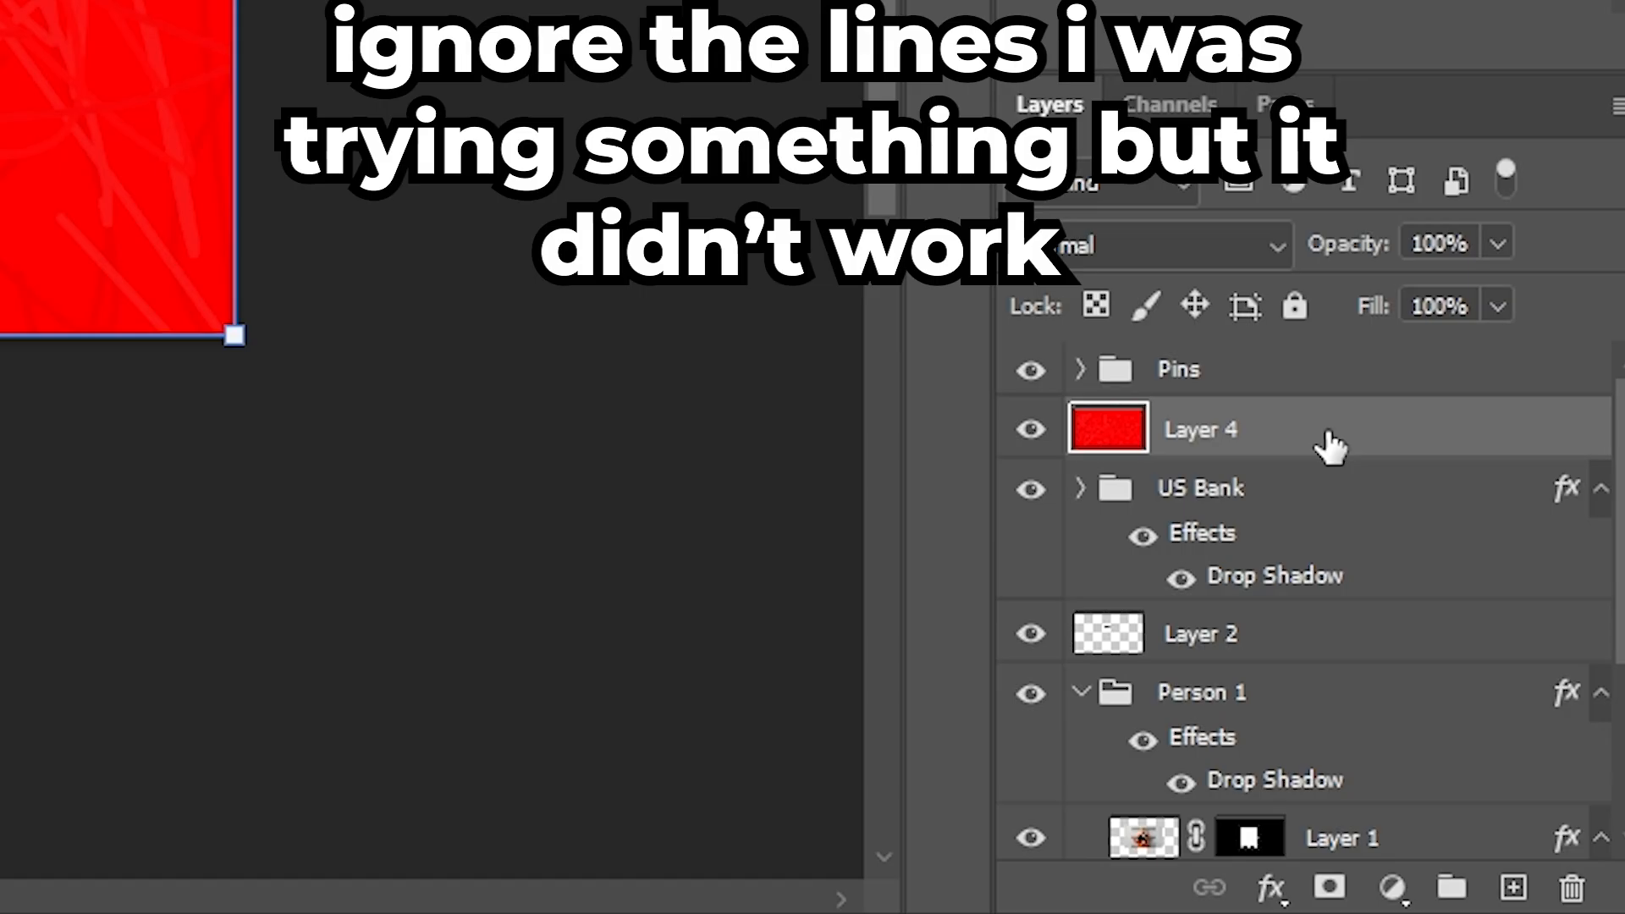
drag(1503, 735, 1484, 784)
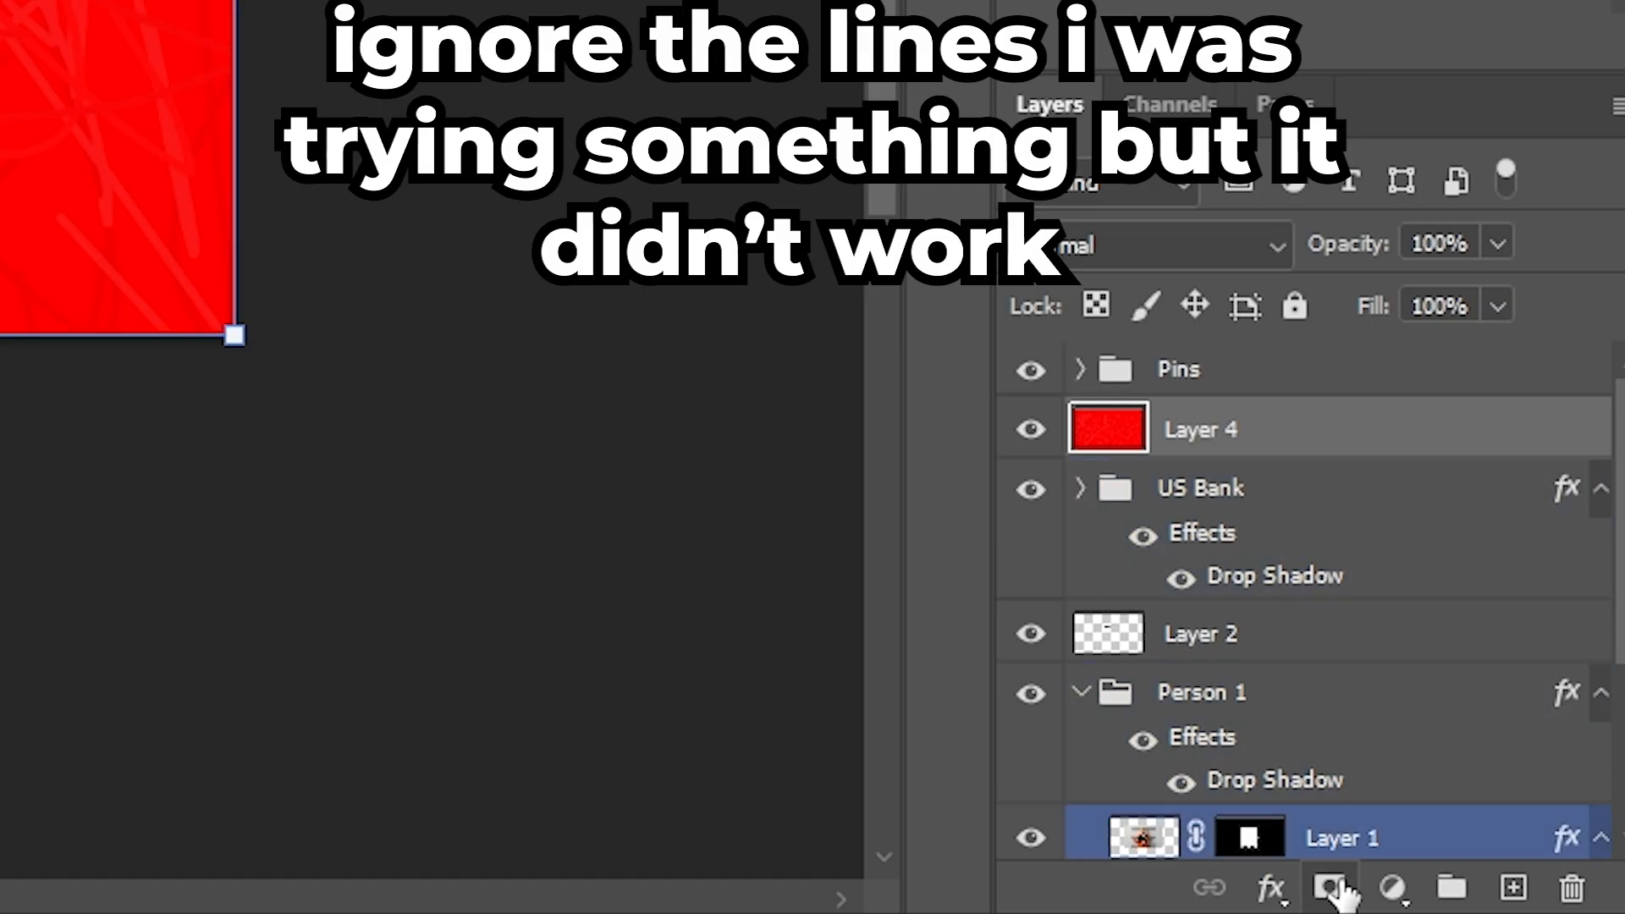
- Hide the red layer behind an inverted mask and set a thin string-width brush
click(1339, 897)
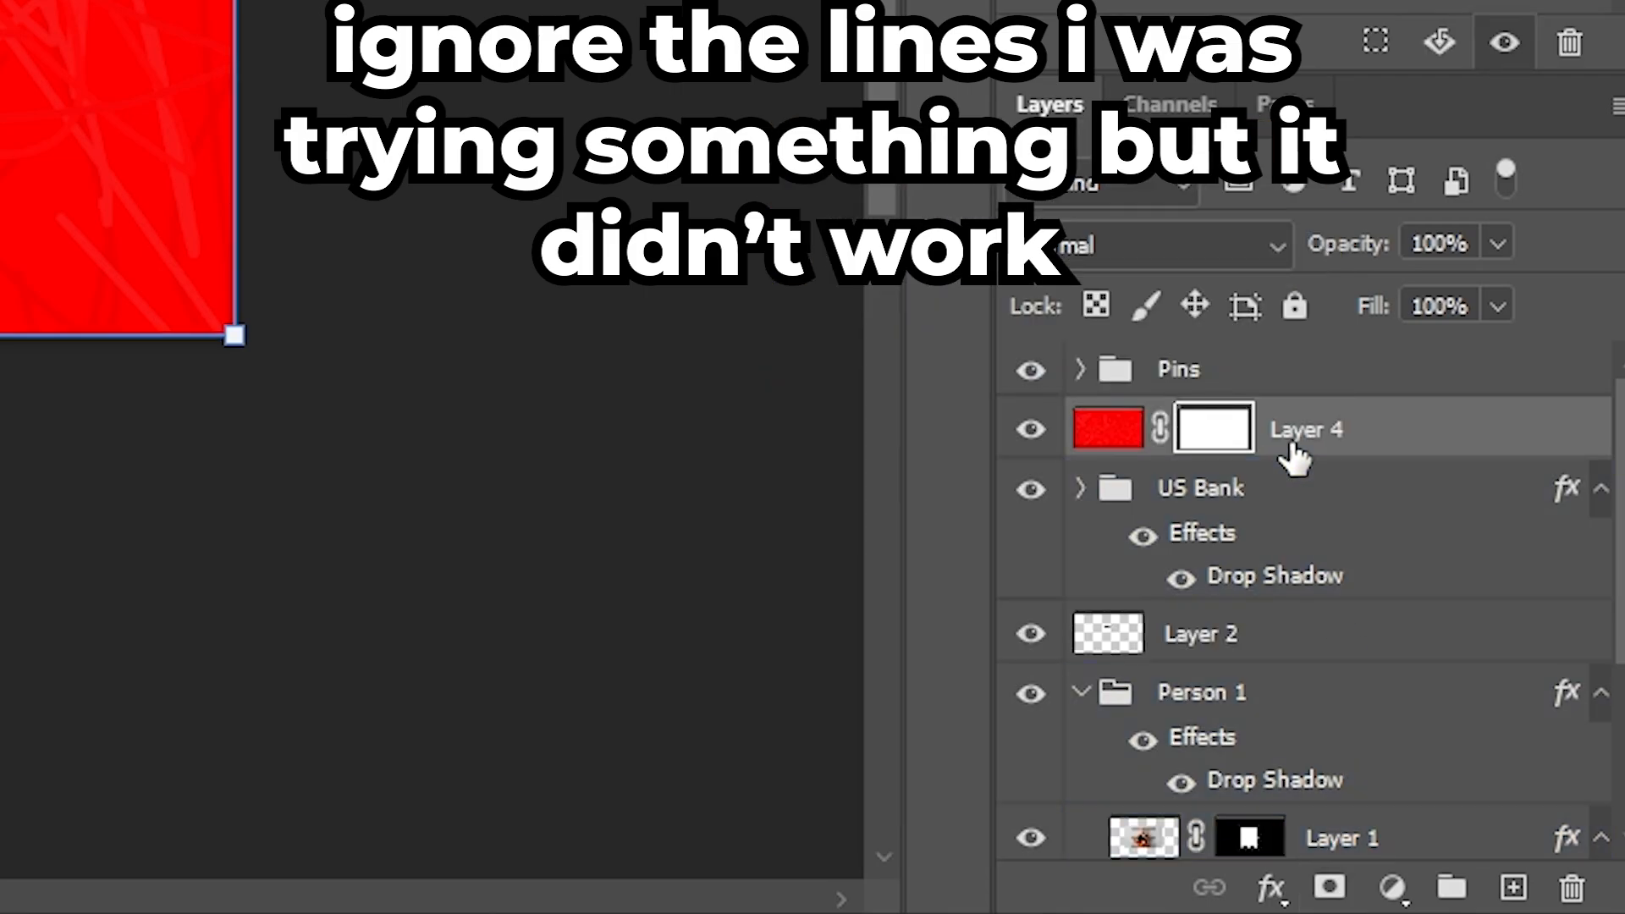
key(ctrl+i)
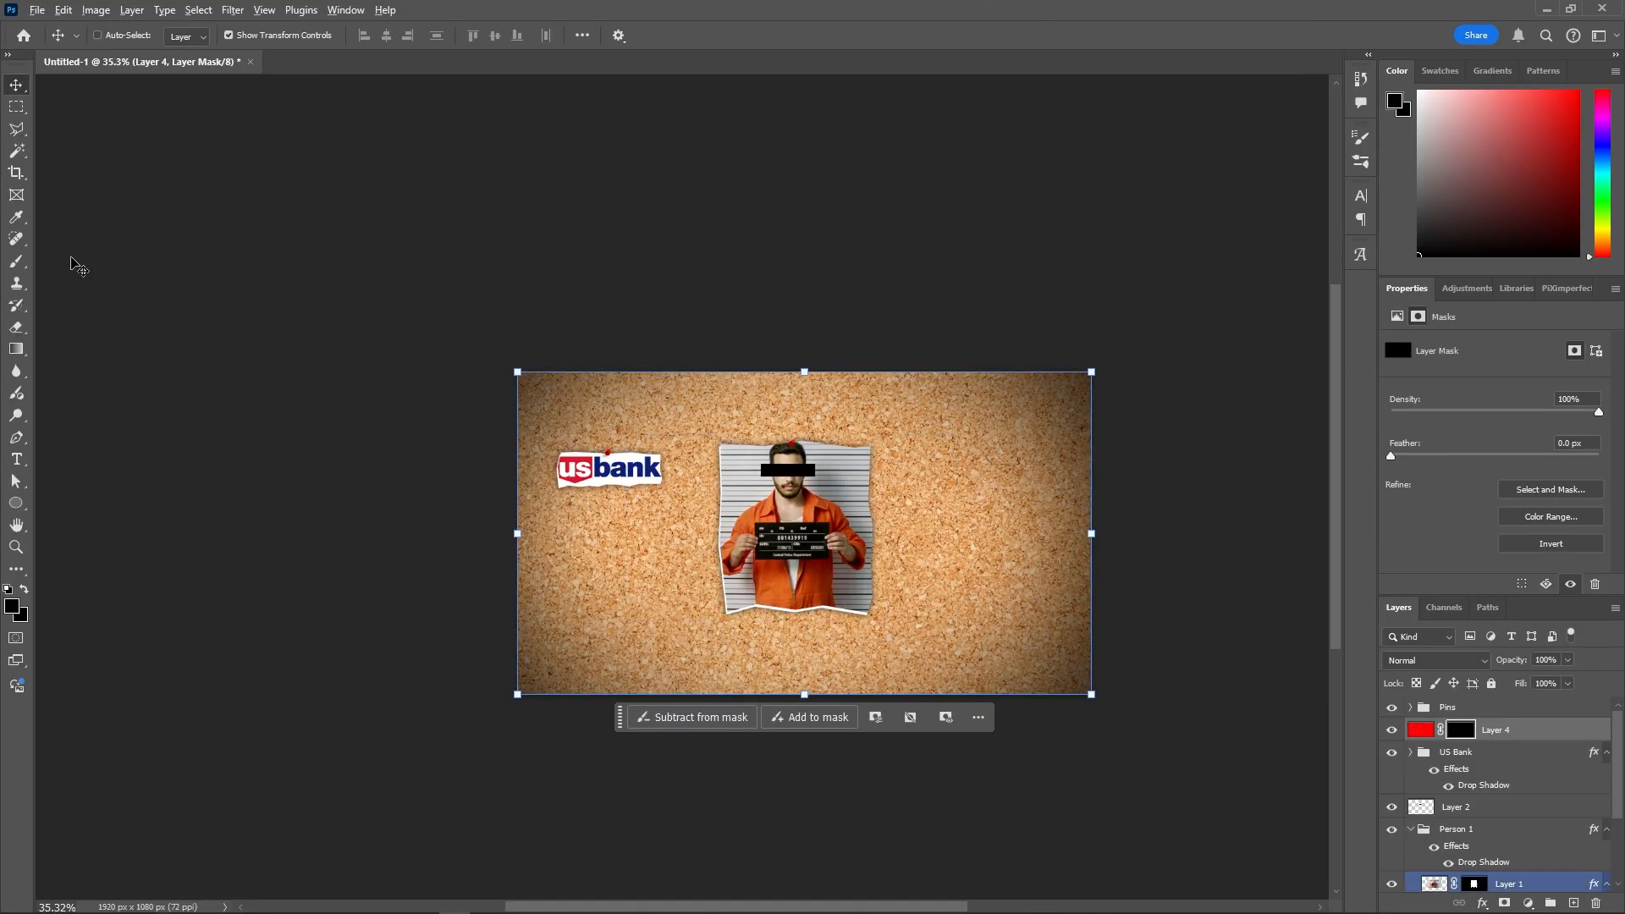
key(b)
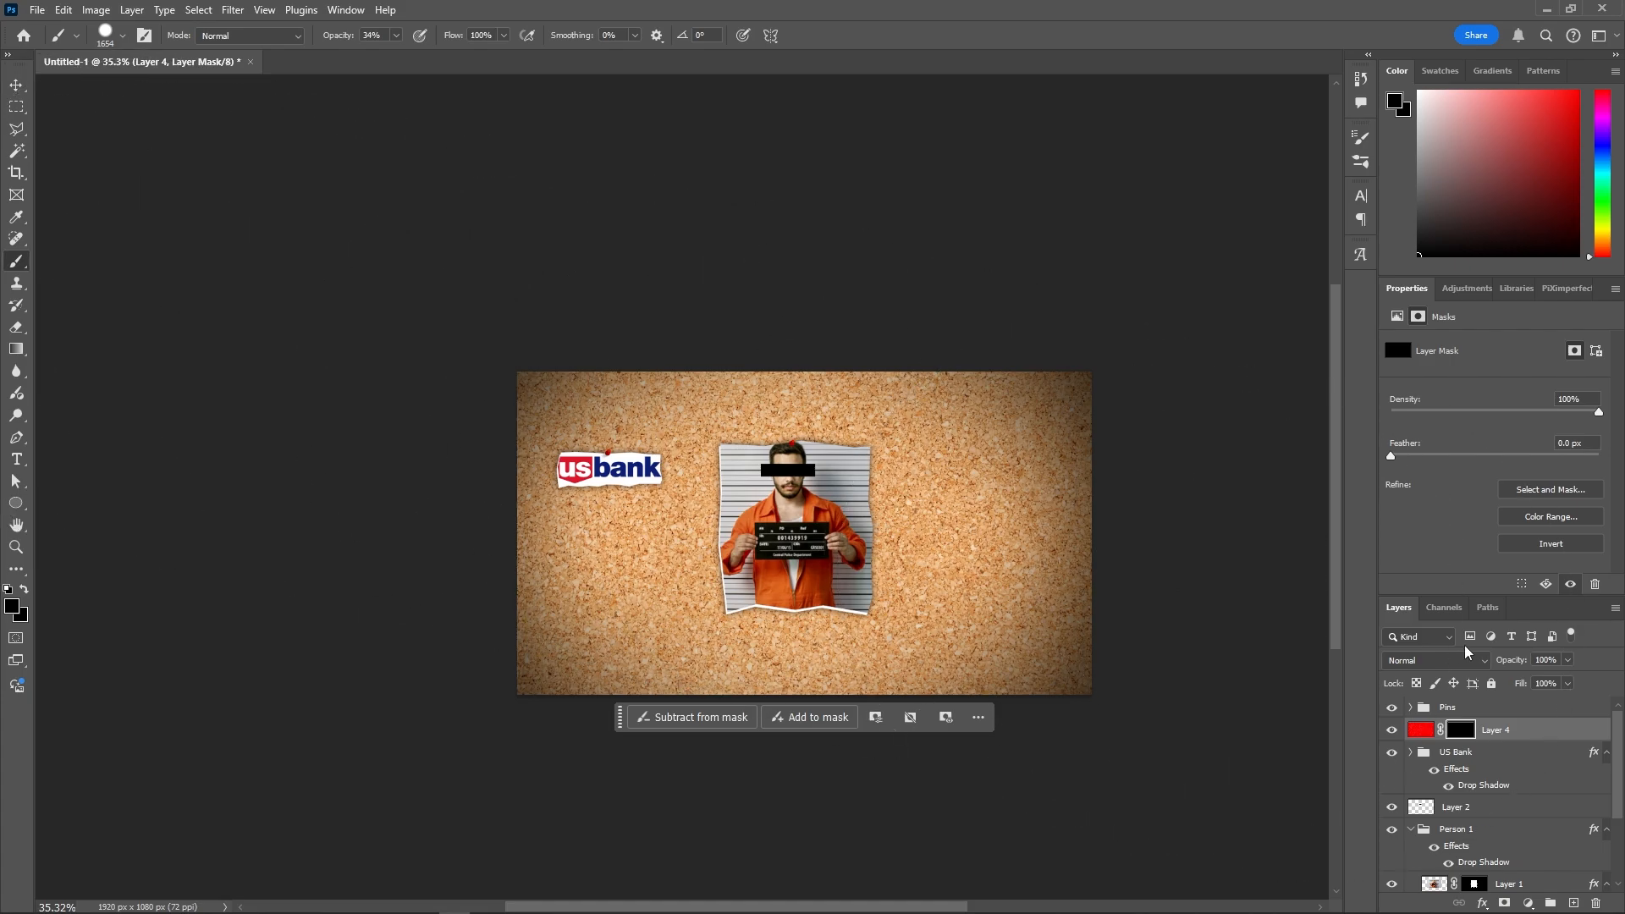
scroll(720, 480, up, 3)
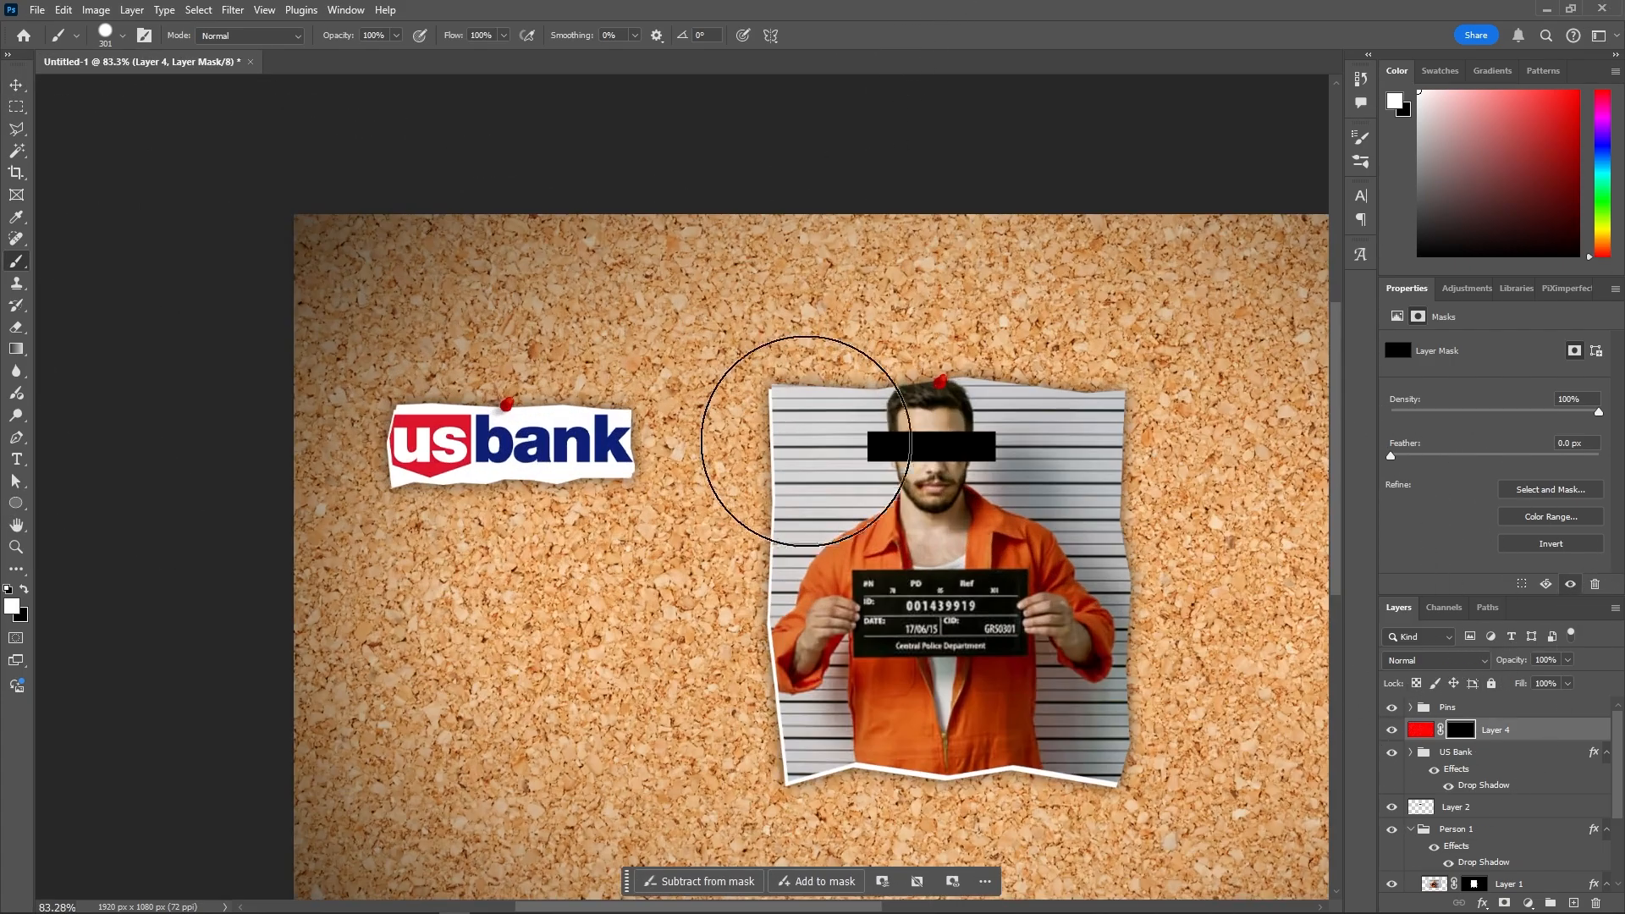
drag(809, 441, 732, 489)
drag(732, 489, 515, 633)
- Draw red strings from the US Bank pin to the mugshot pin, top-left edge and upward
scroll(508, 414, up, 3)
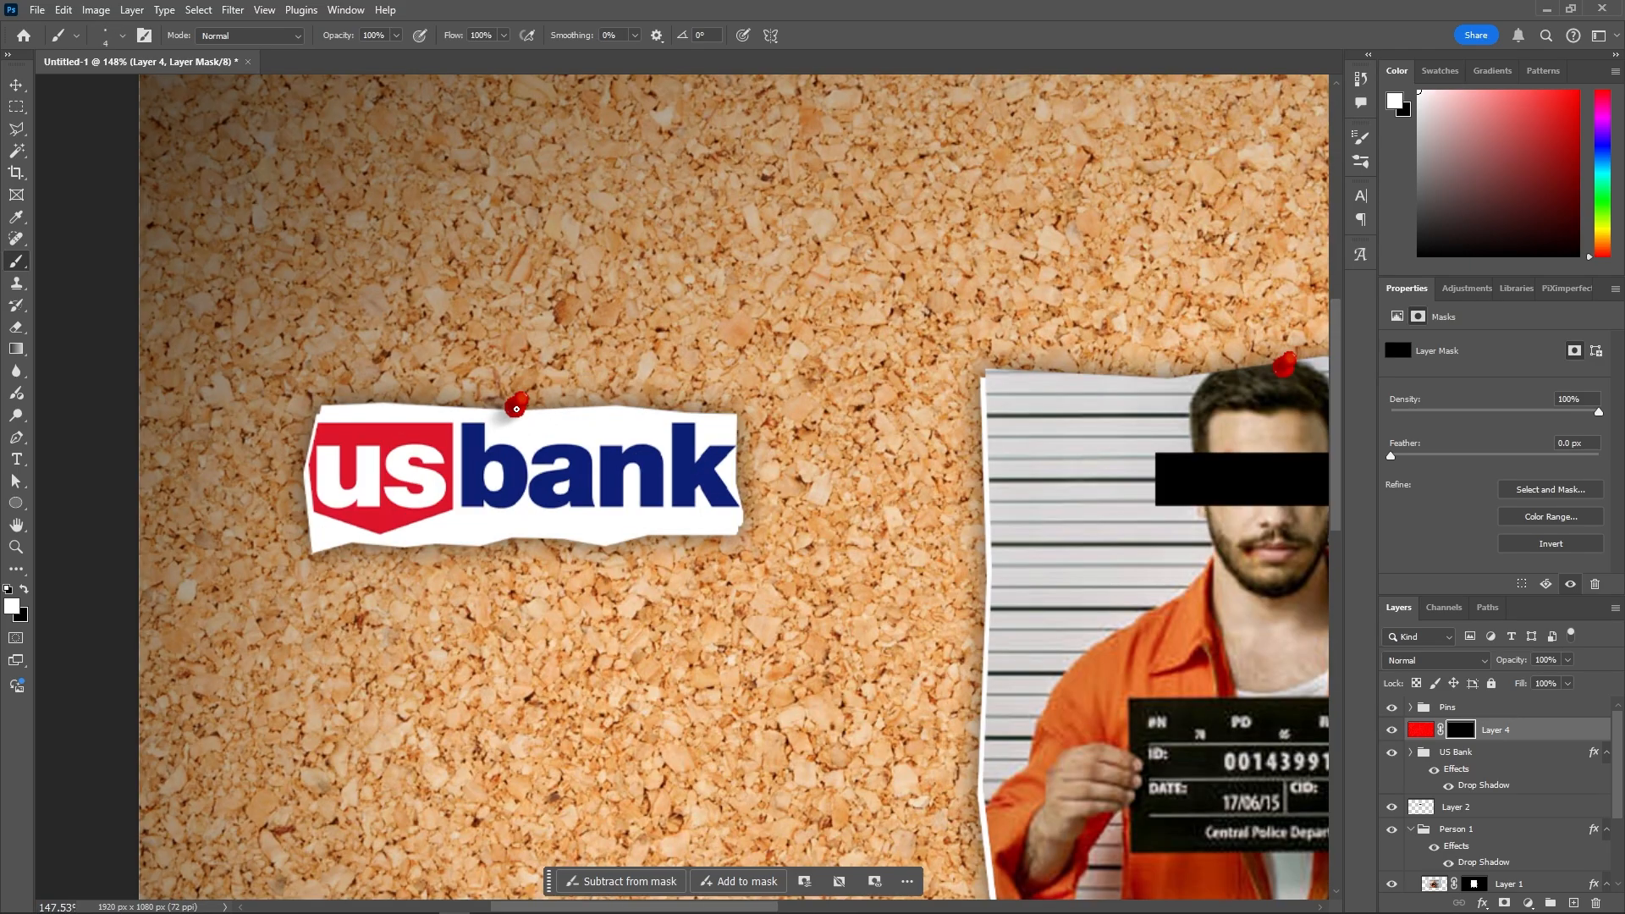
scroll(563, 421, right, 5)
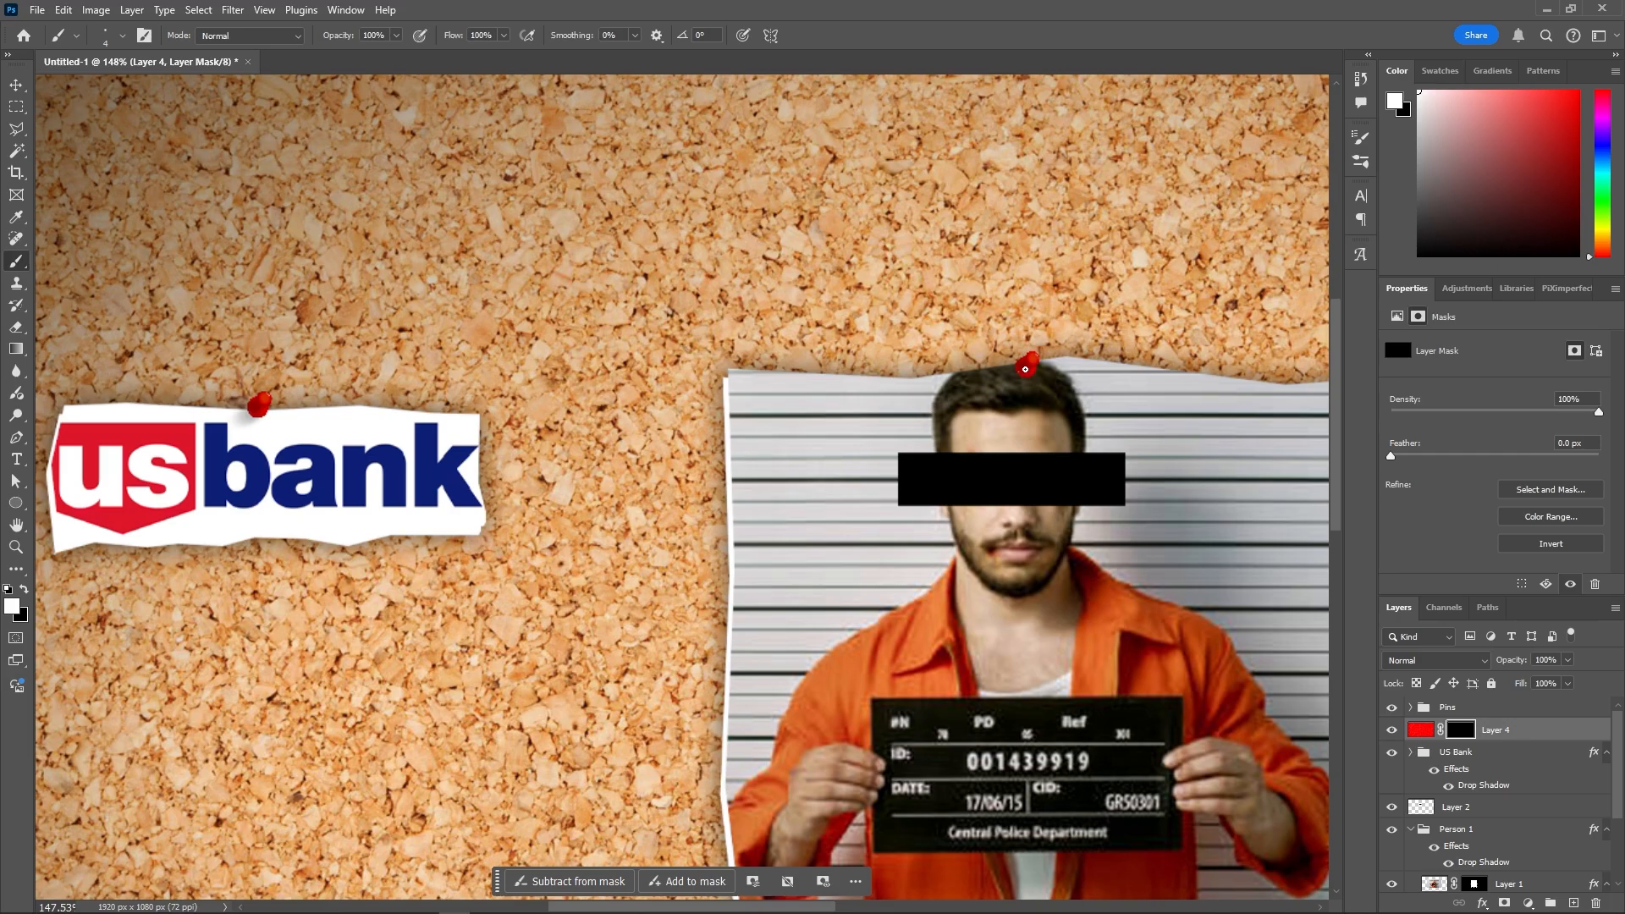
shift+click(1024, 369)
scroll(820, 431, down, 5)
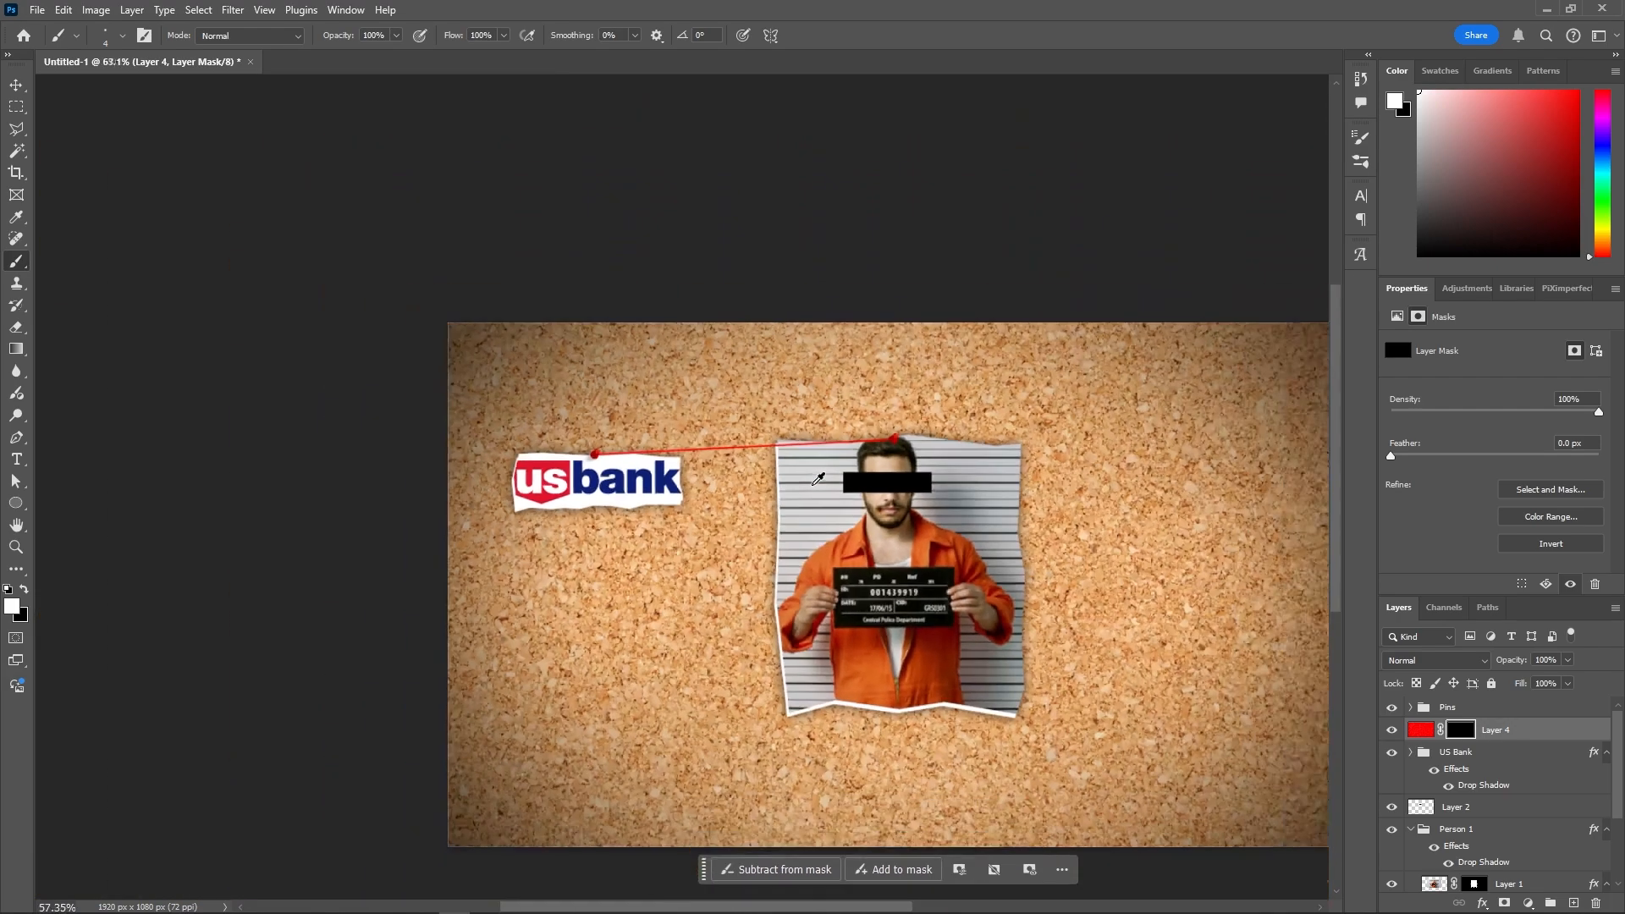
scroll(862, 435, up, 5)
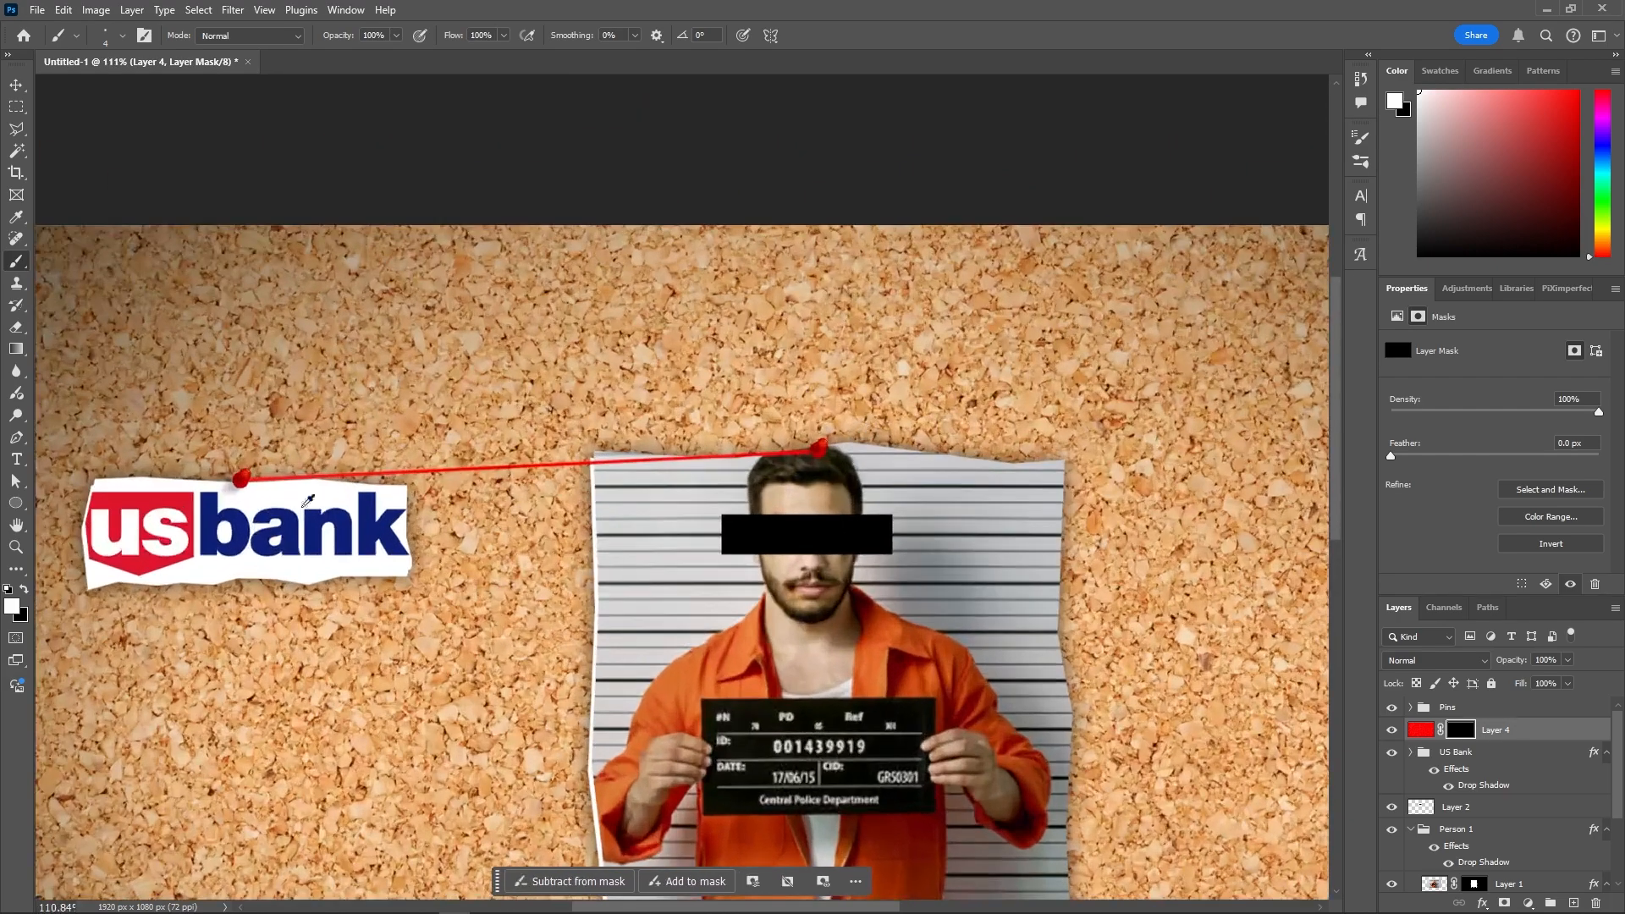
scroll(288, 497, left, 4)
scroll(287, 497, left, 2)
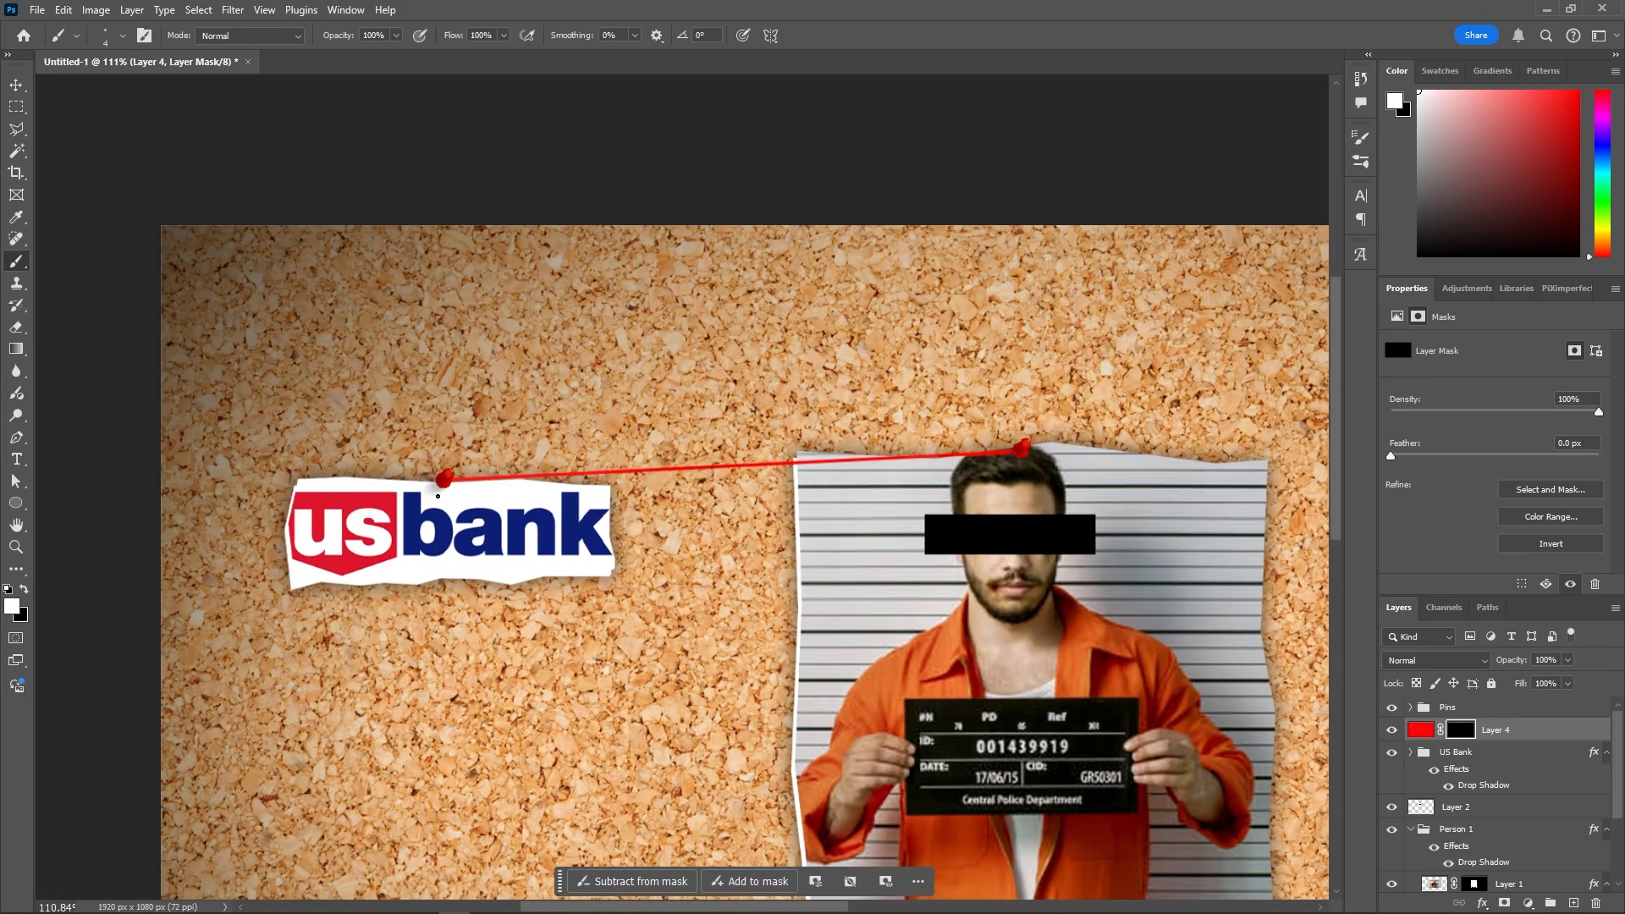
scroll(374, 483, up, 5)
scroll(398, 487, down, 4)
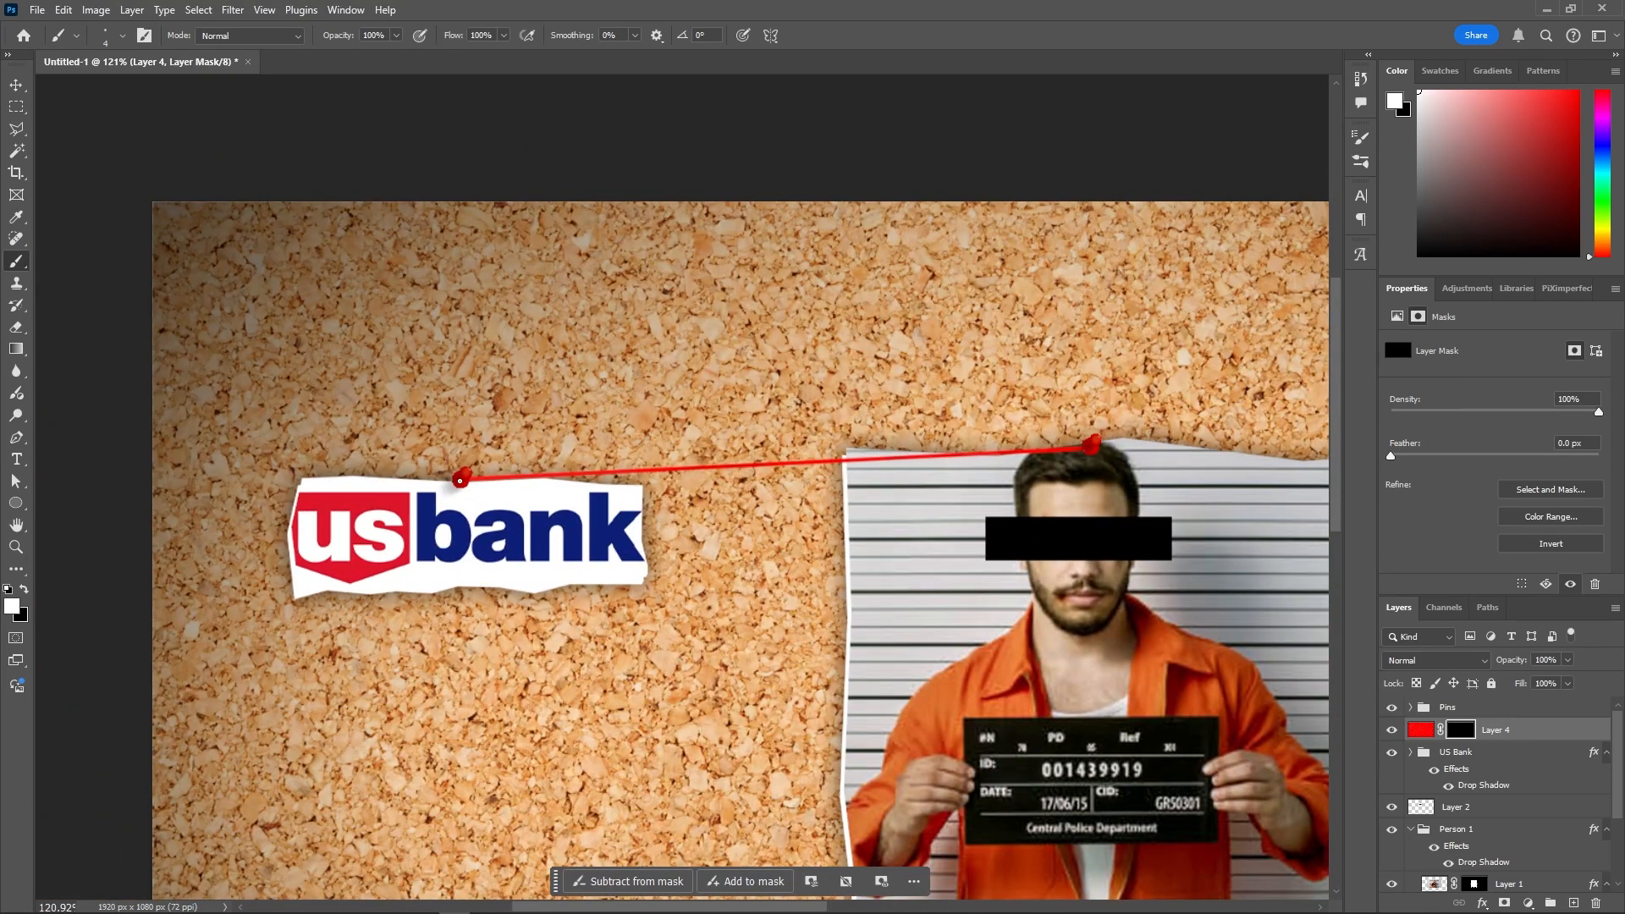
shift+click(68, 306)
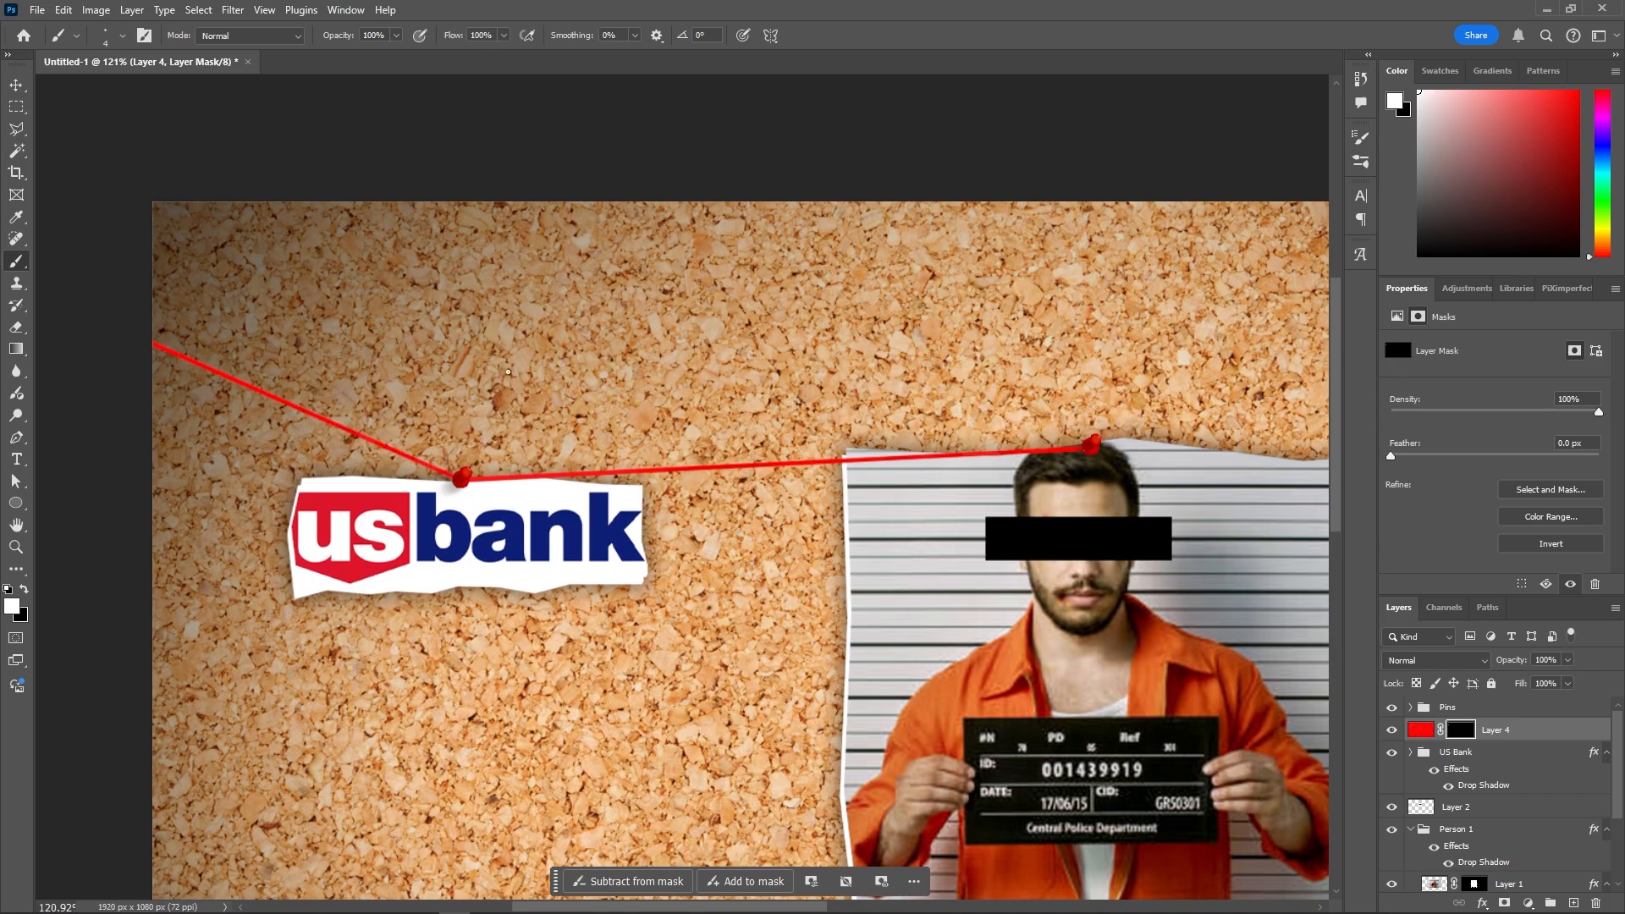
shift+click(588, 159)
- Add strings from the mugshot pin rightward and lower-left, and down from the US Bank pin
scroll(528, 432, right, 10)
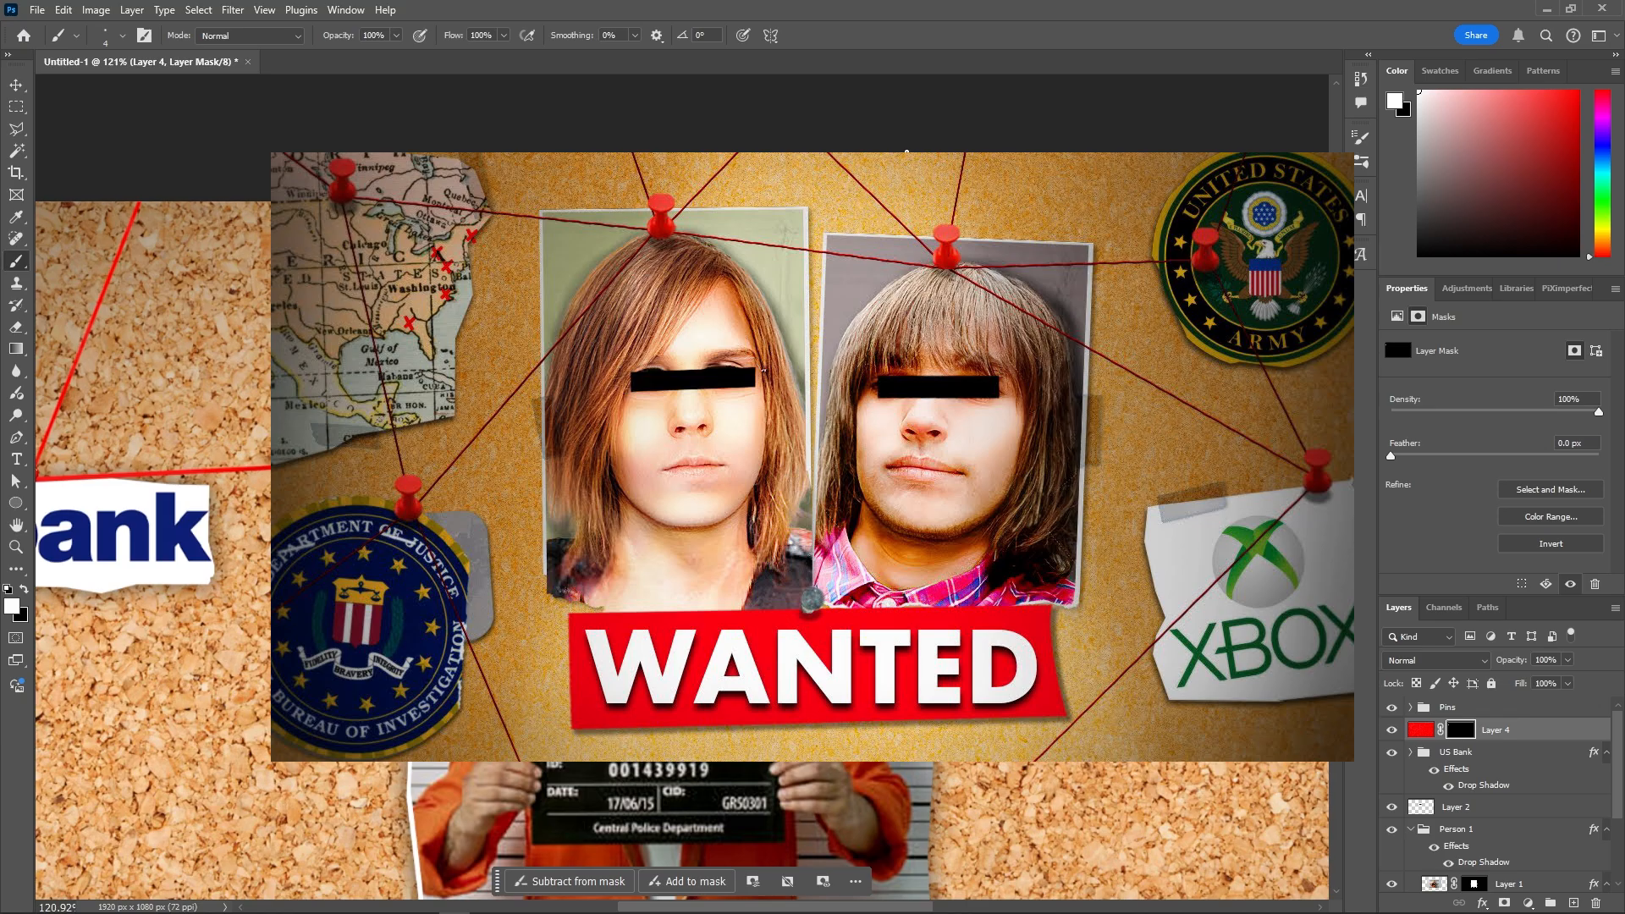
click(667, 446)
shift+click(1121, 190)
scroll(916, 436, down, 6)
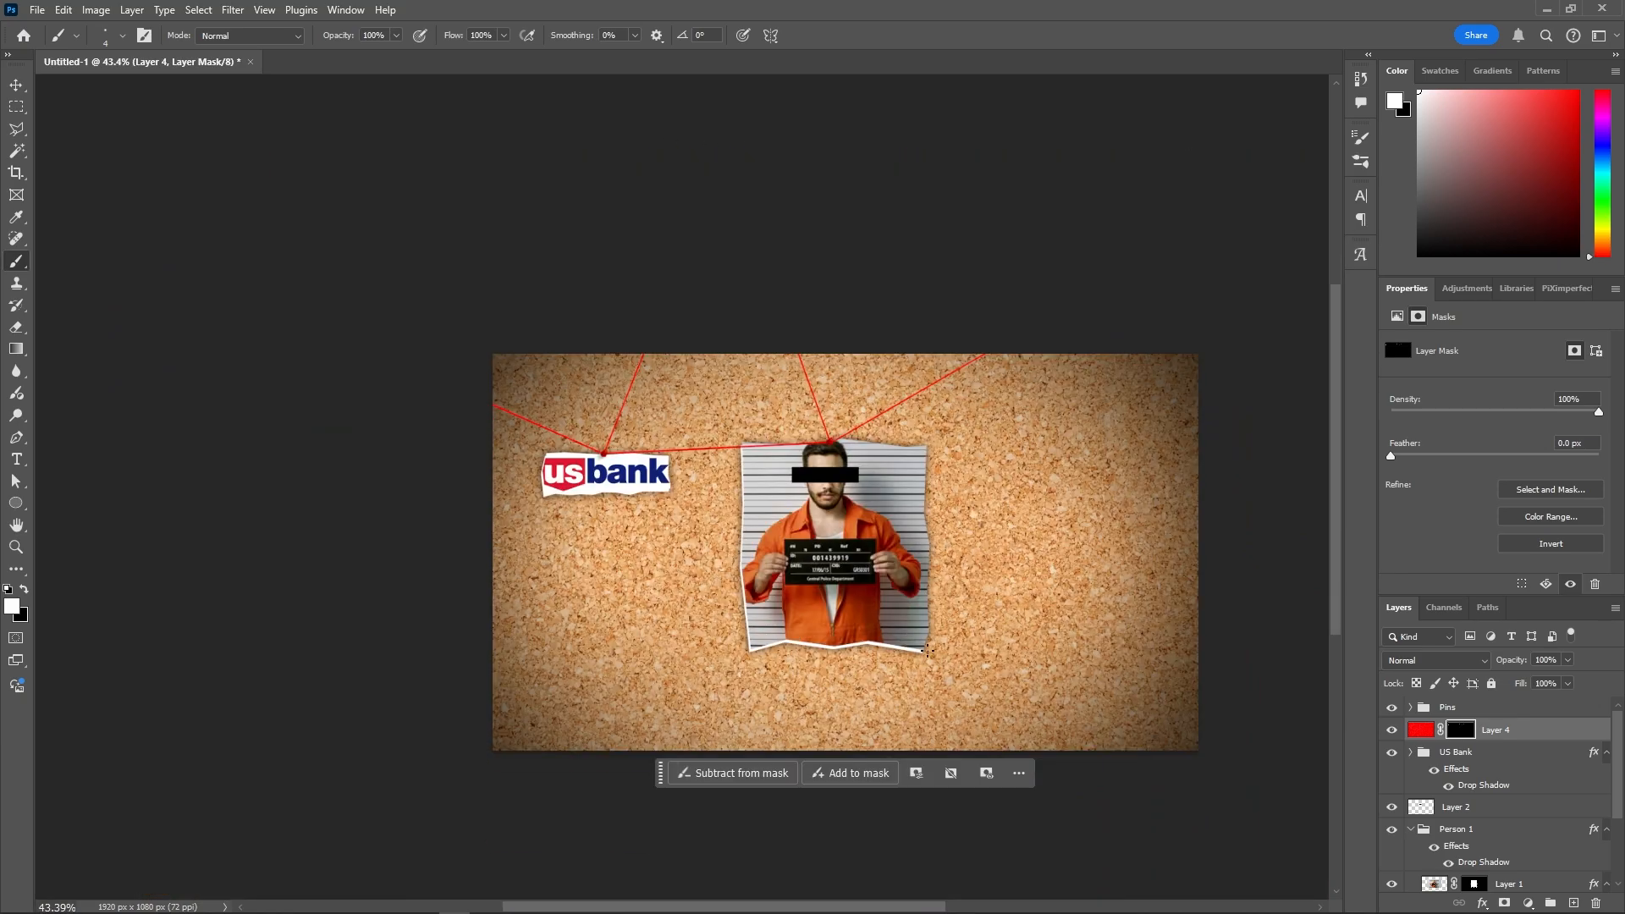
scroll(923, 592, up, 4)
click(351, 301)
shift+click(449, 604)
shift+click(754, 279)
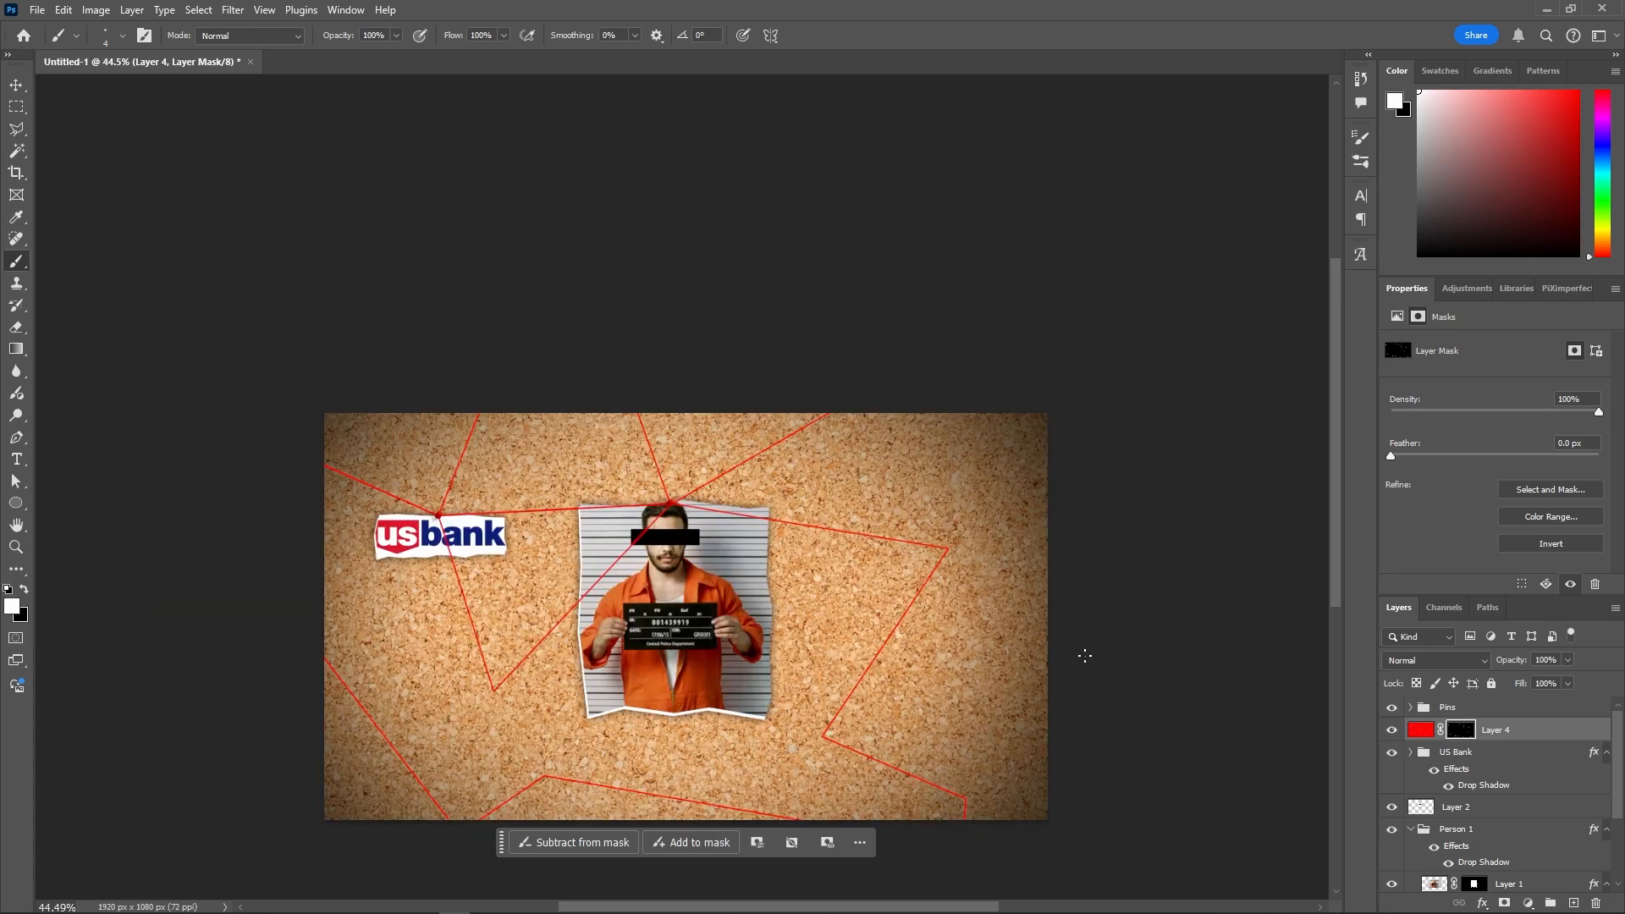
scroll(932, 592, up, 3)
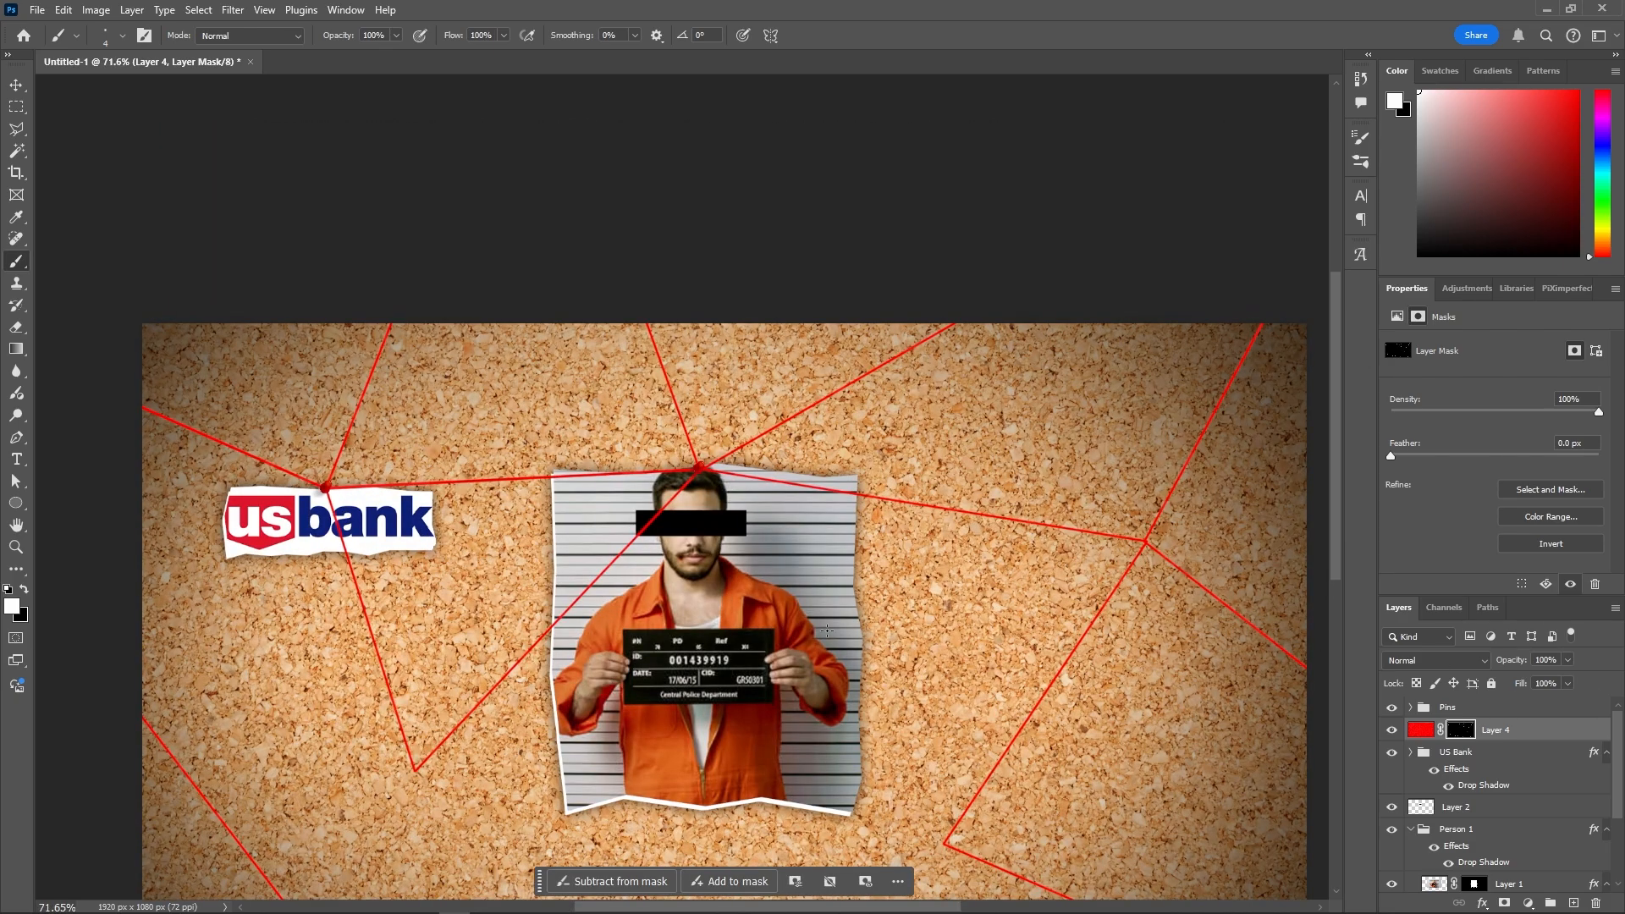
scroll(908, 624, down, 2)
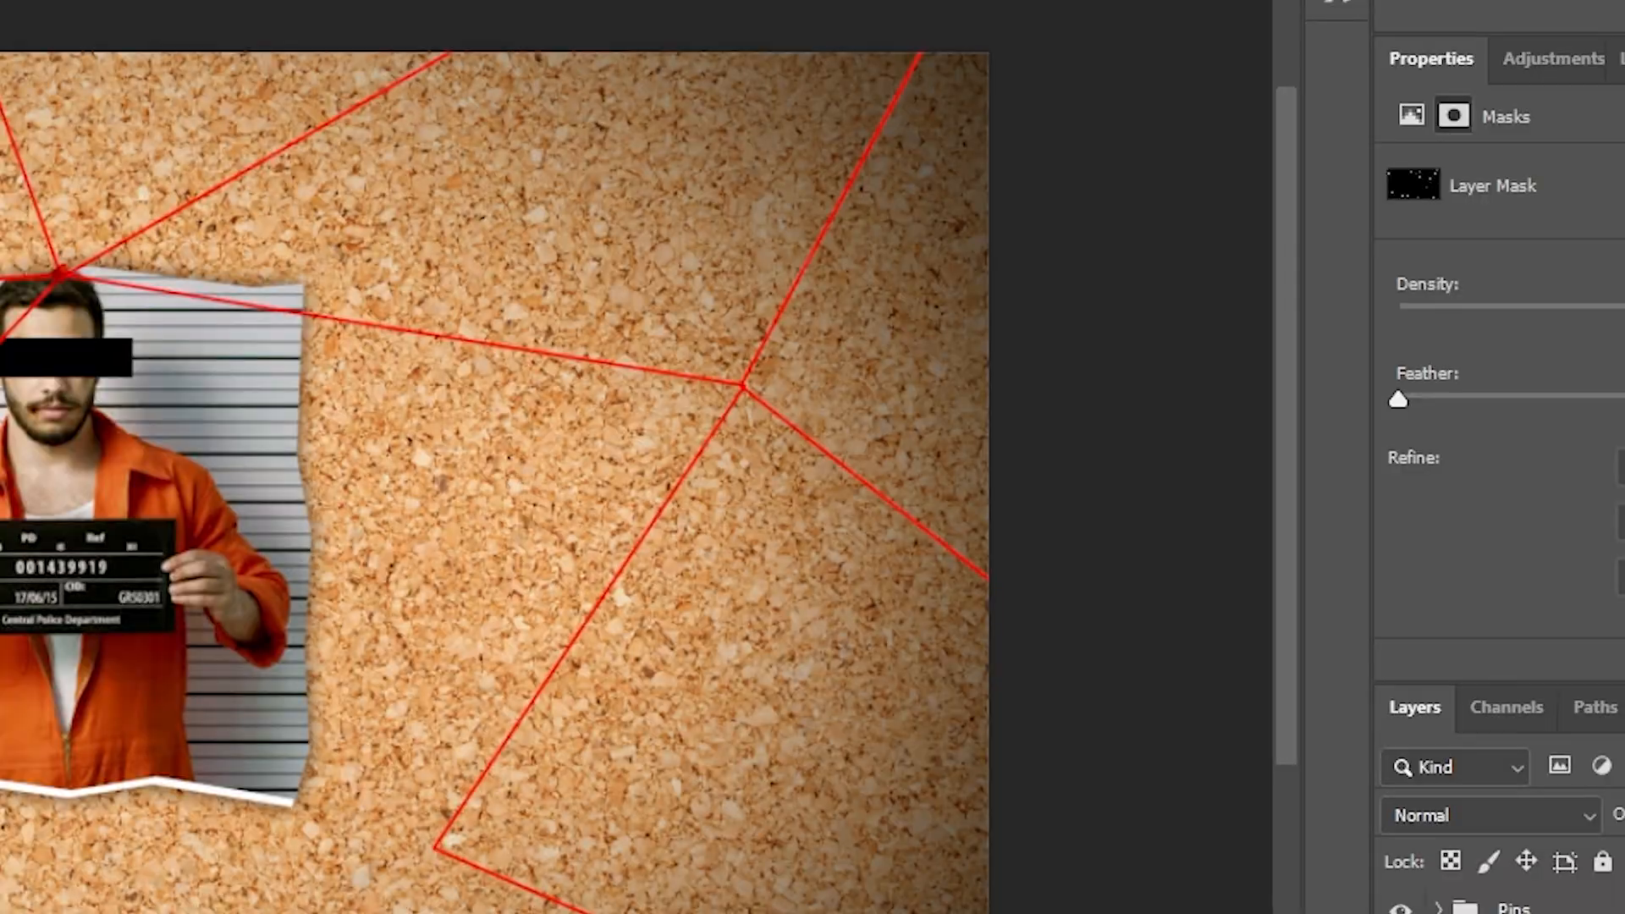
- Give the string layer a drop shadow with opacity 100, spread 100, size 0 and distance 1
double_click(1521, 735)
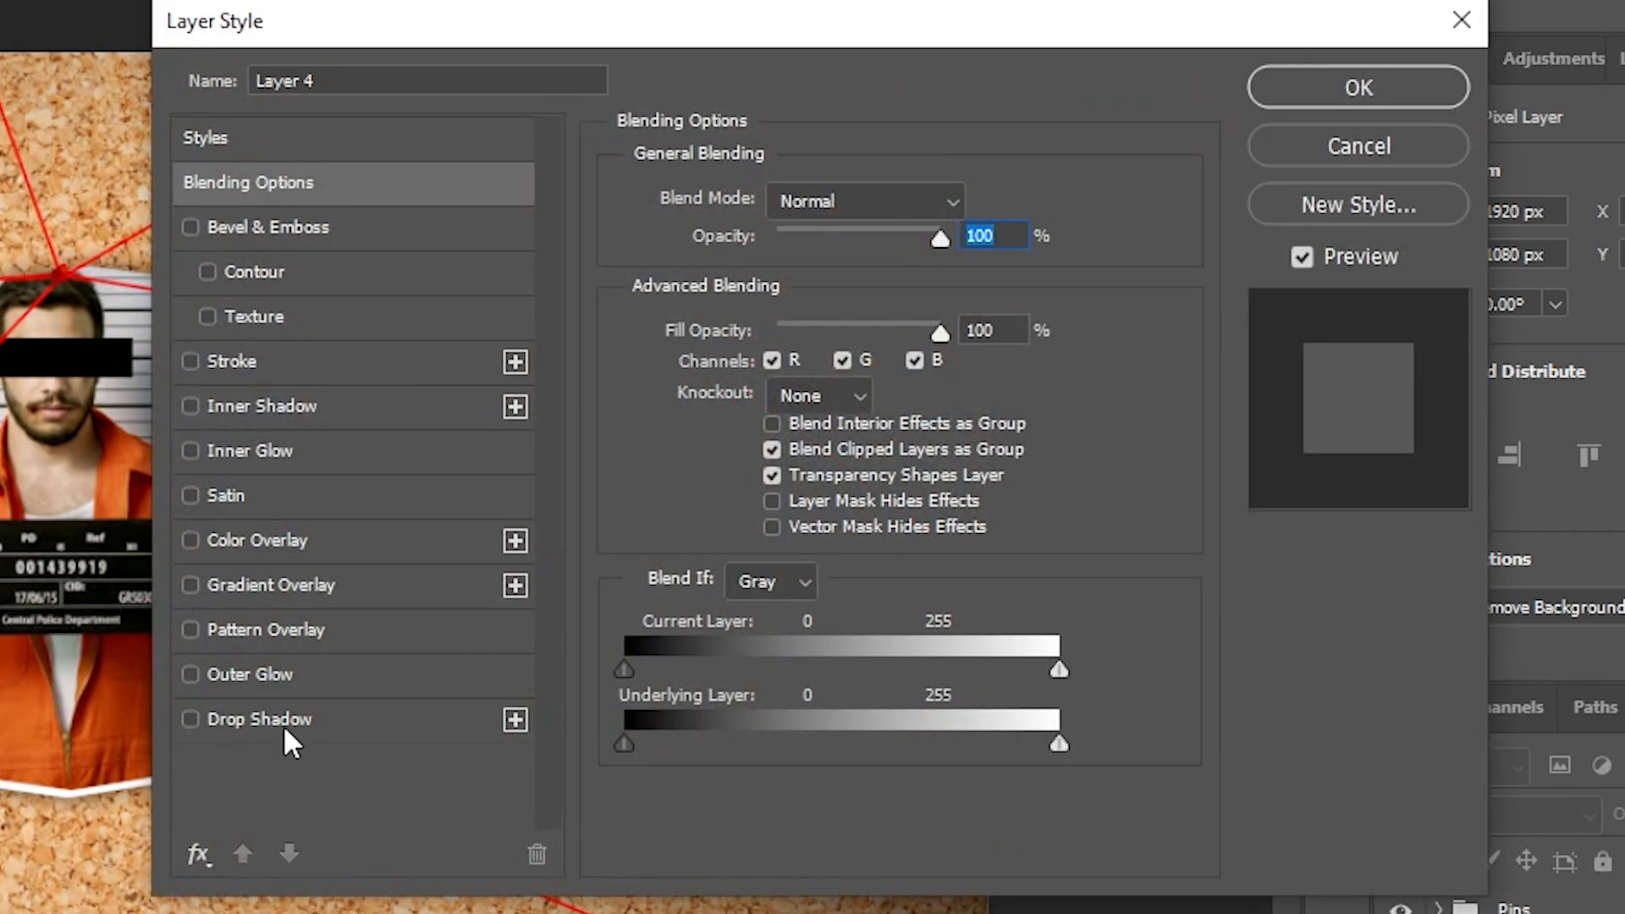
click(283, 723)
drag(884, 247, 1178, 237)
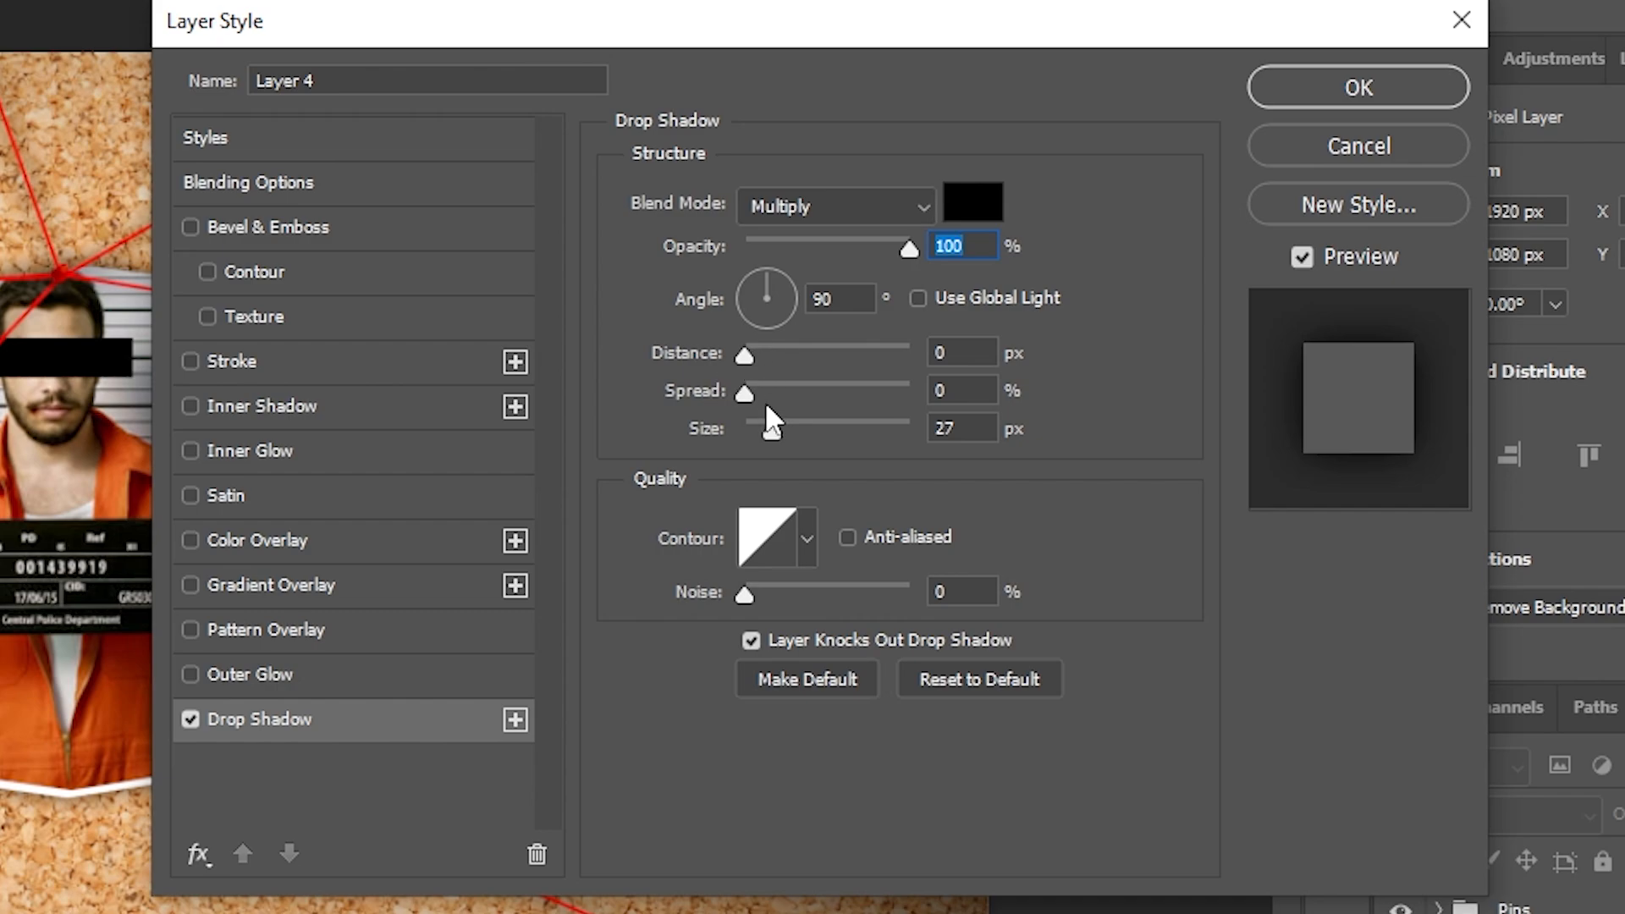
drag(744, 392, 1226, 389)
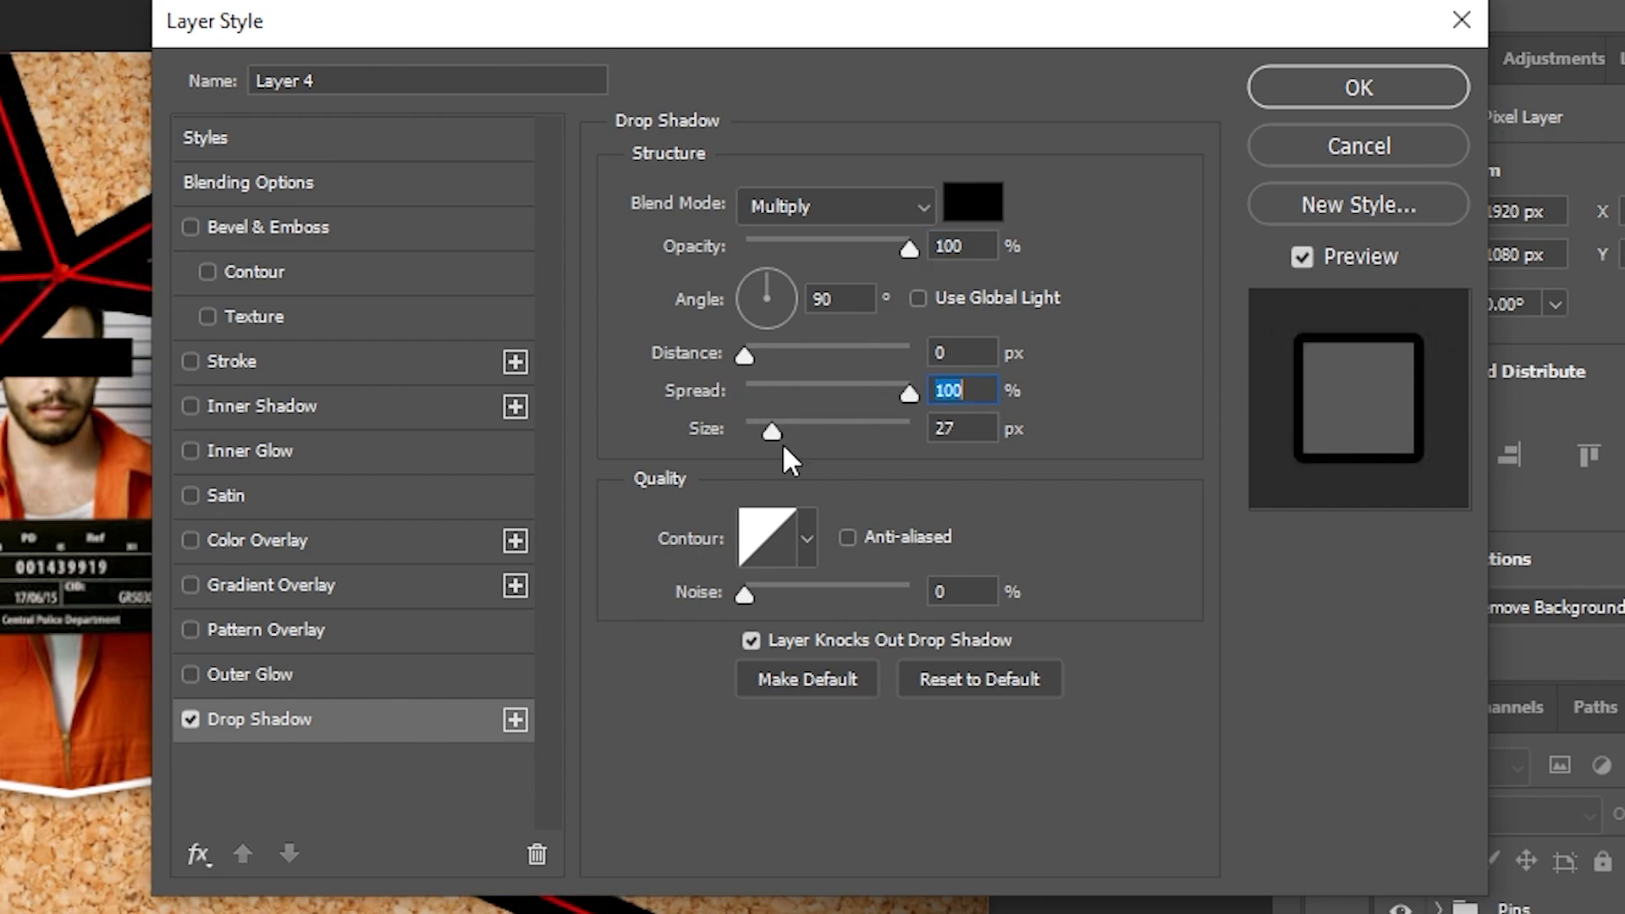
drag(772, 431, 550, 435)
drag(738, 358, 748, 352)
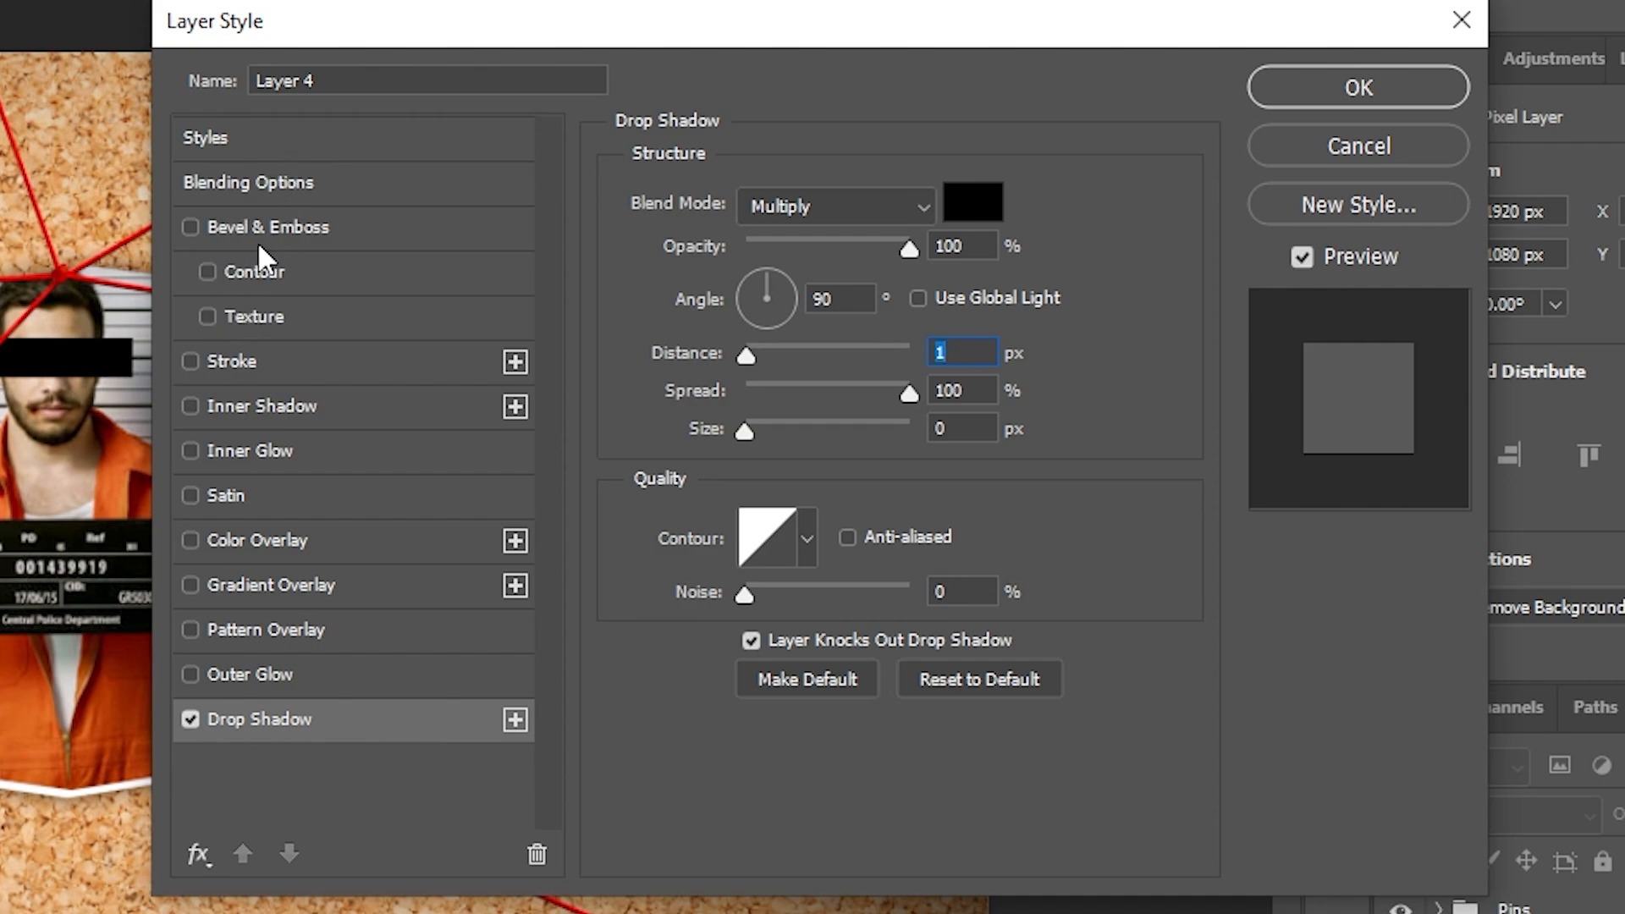
- Add a Bevel & Emboss textured with the fourth Trees pattern at 1% scale and strong negative depth
click(238, 315)
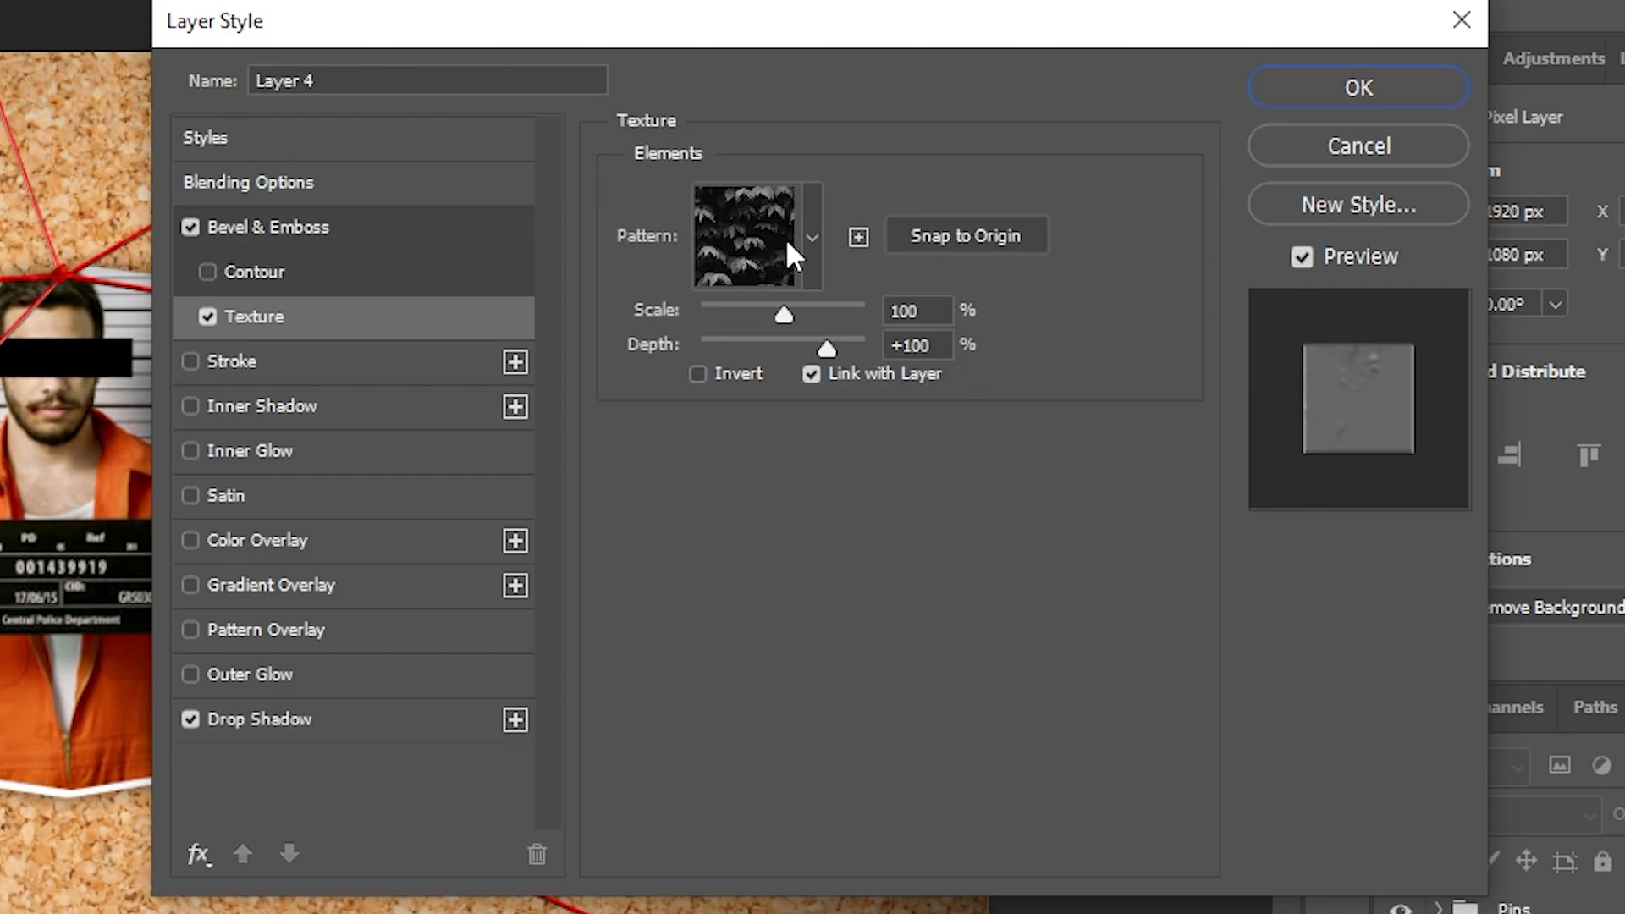
click(724, 226)
click(569, 387)
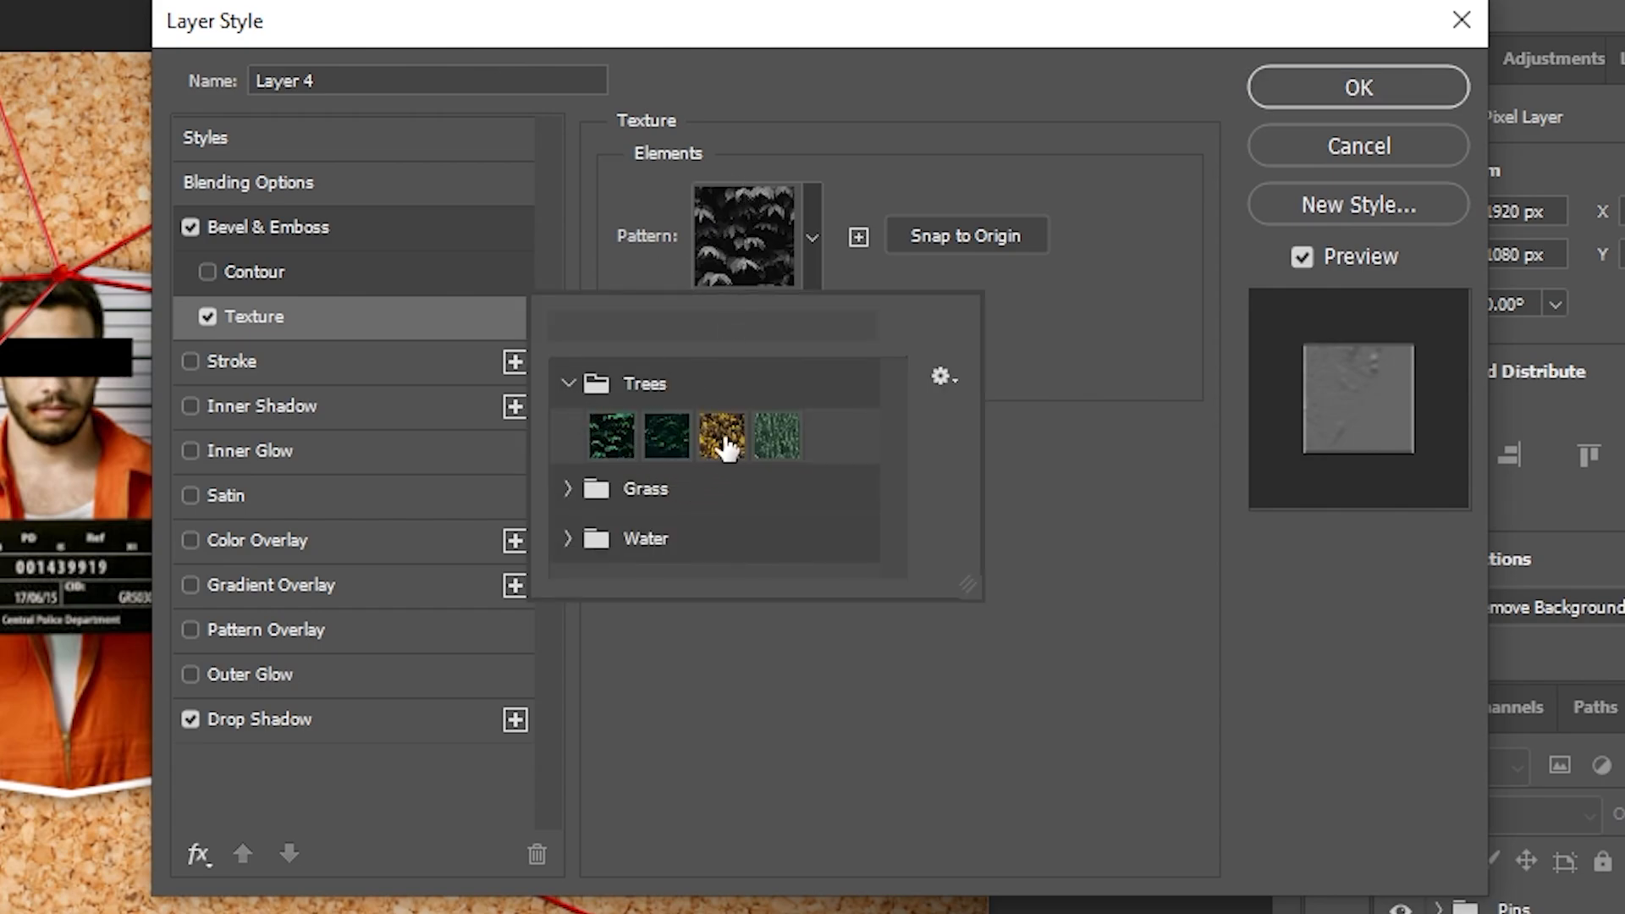
click(777, 435)
click(1109, 487)
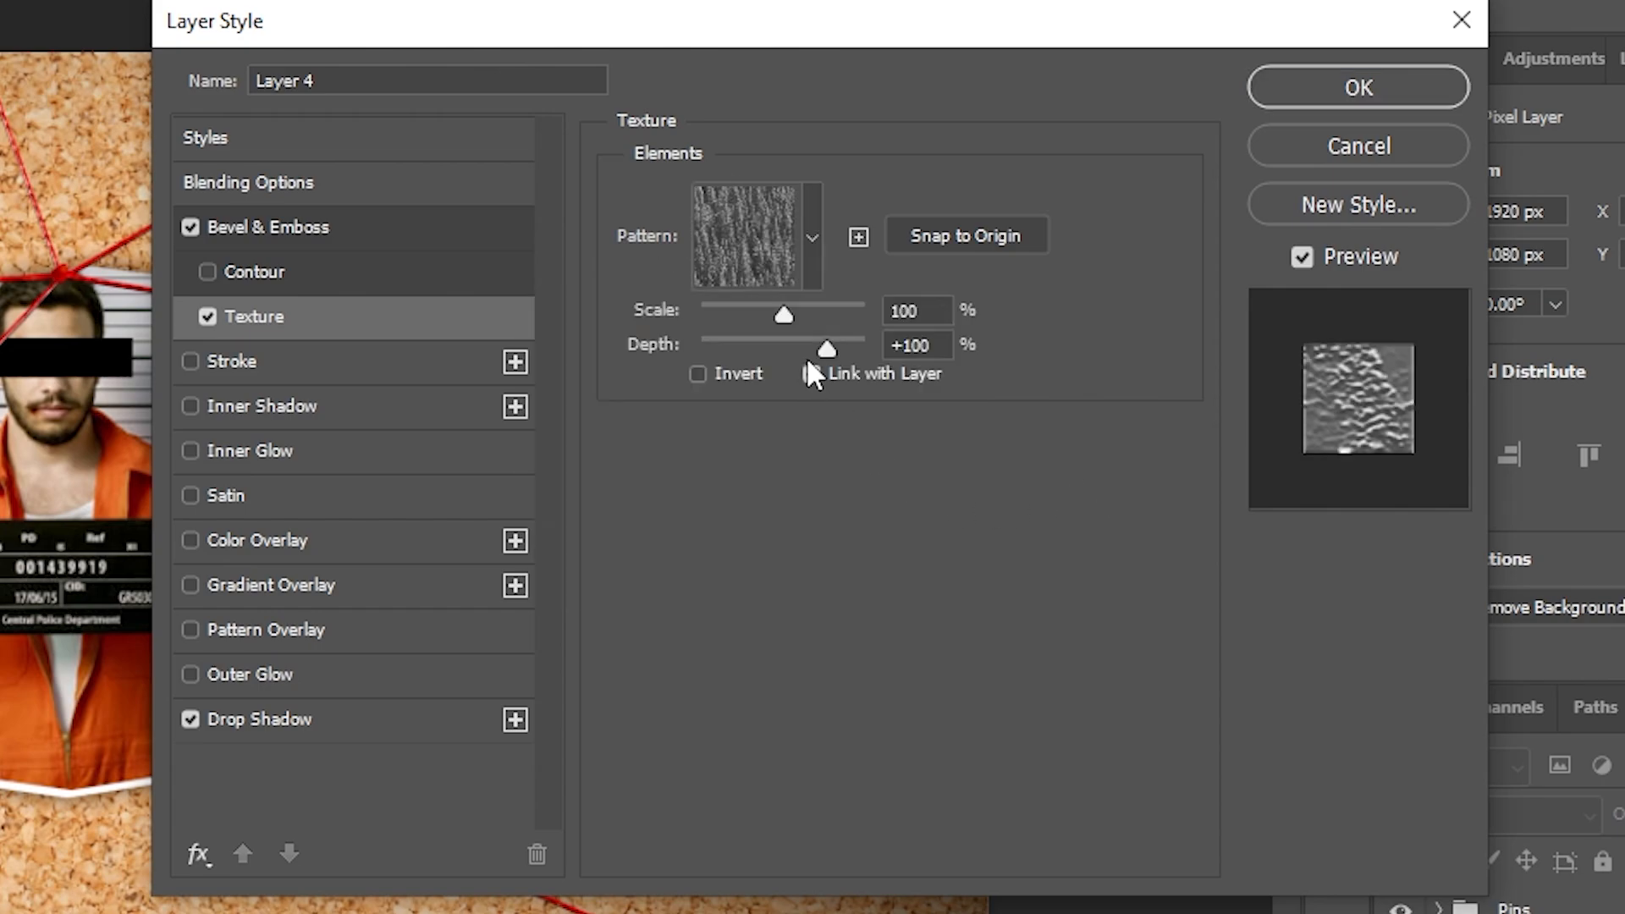
drag(786, 310, 642, 322)
drag(825, 348, 723, 347)
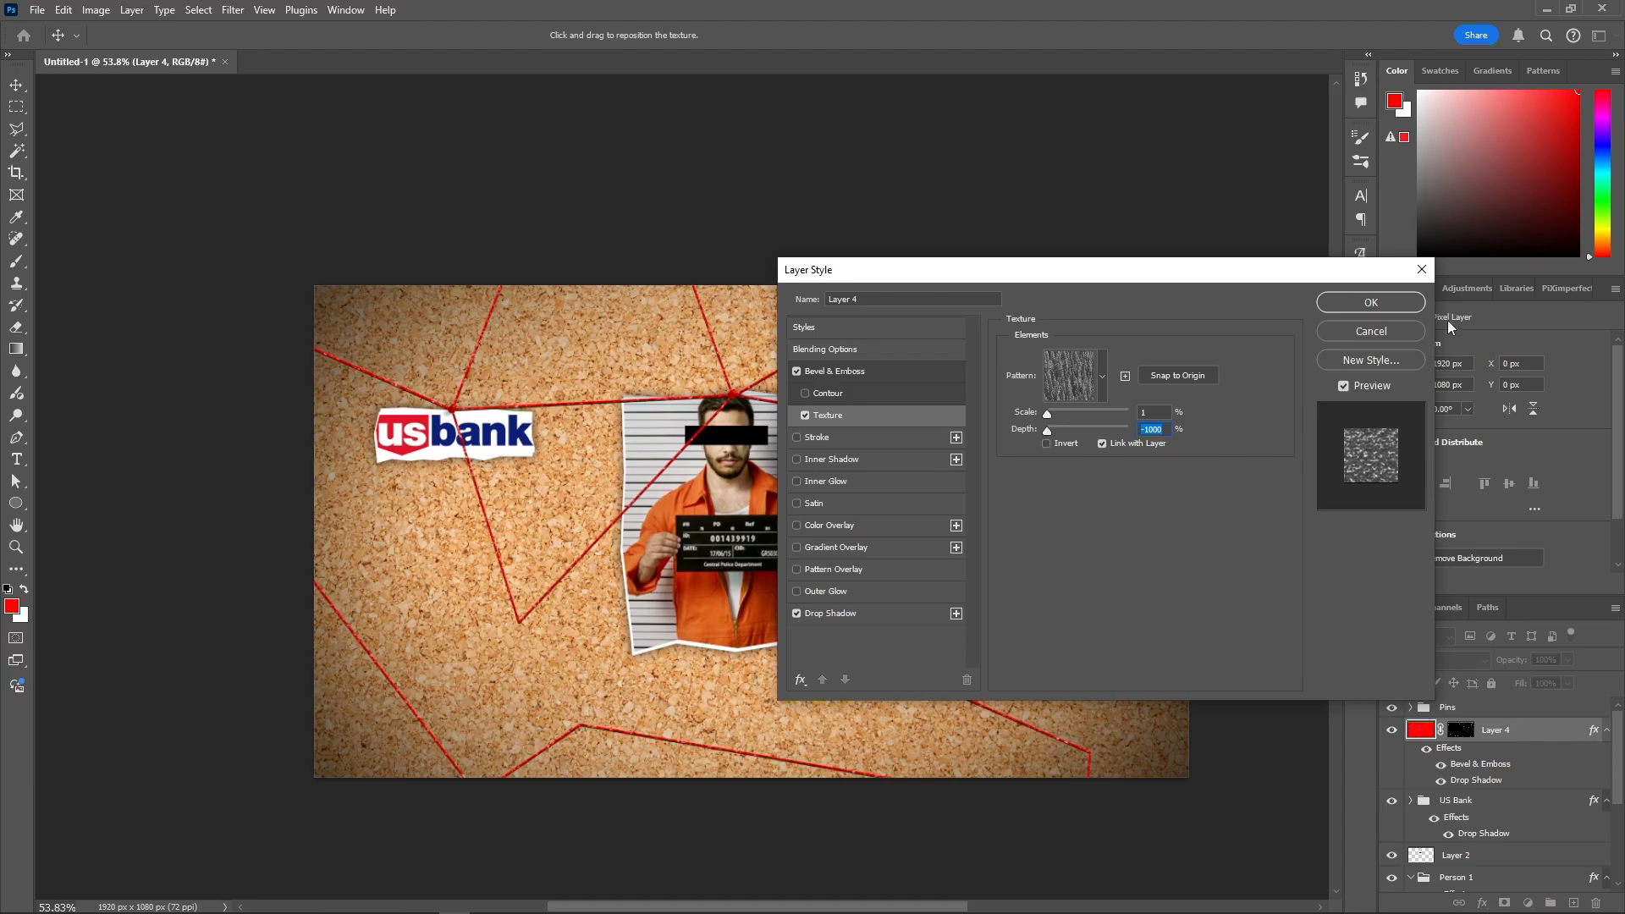
click(1358, 87)
scroll(522, 569, up, 5)
scroll(523, 569, down, 8)
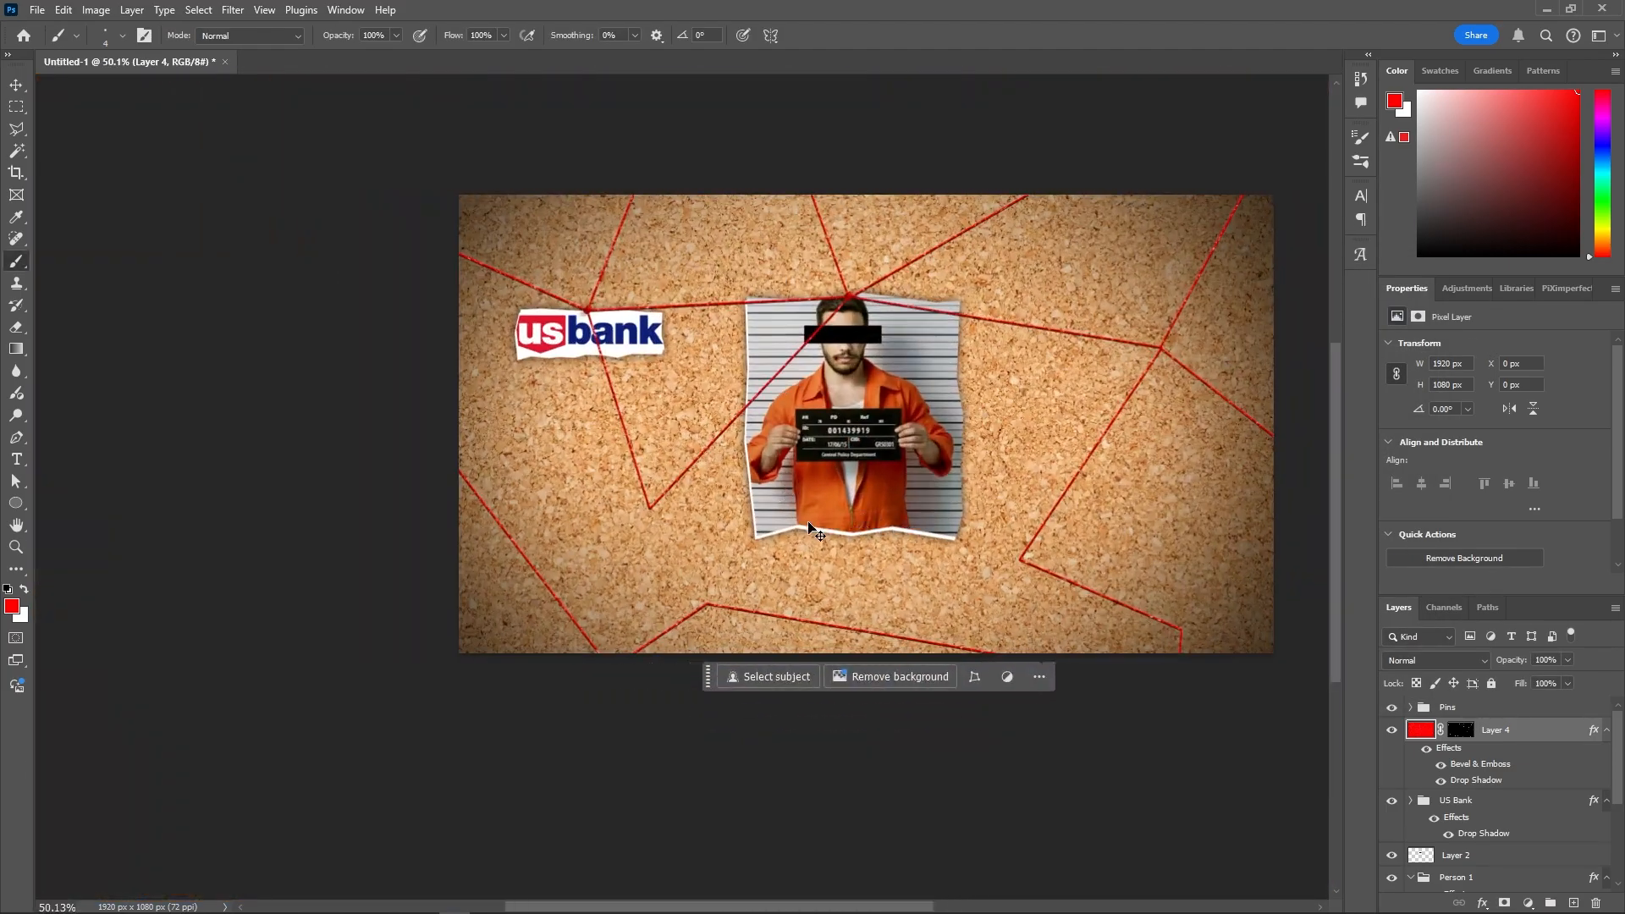
- Group the layers from Pins to the cork image into Group 1 and delete the Background layer
click(1470, 715)
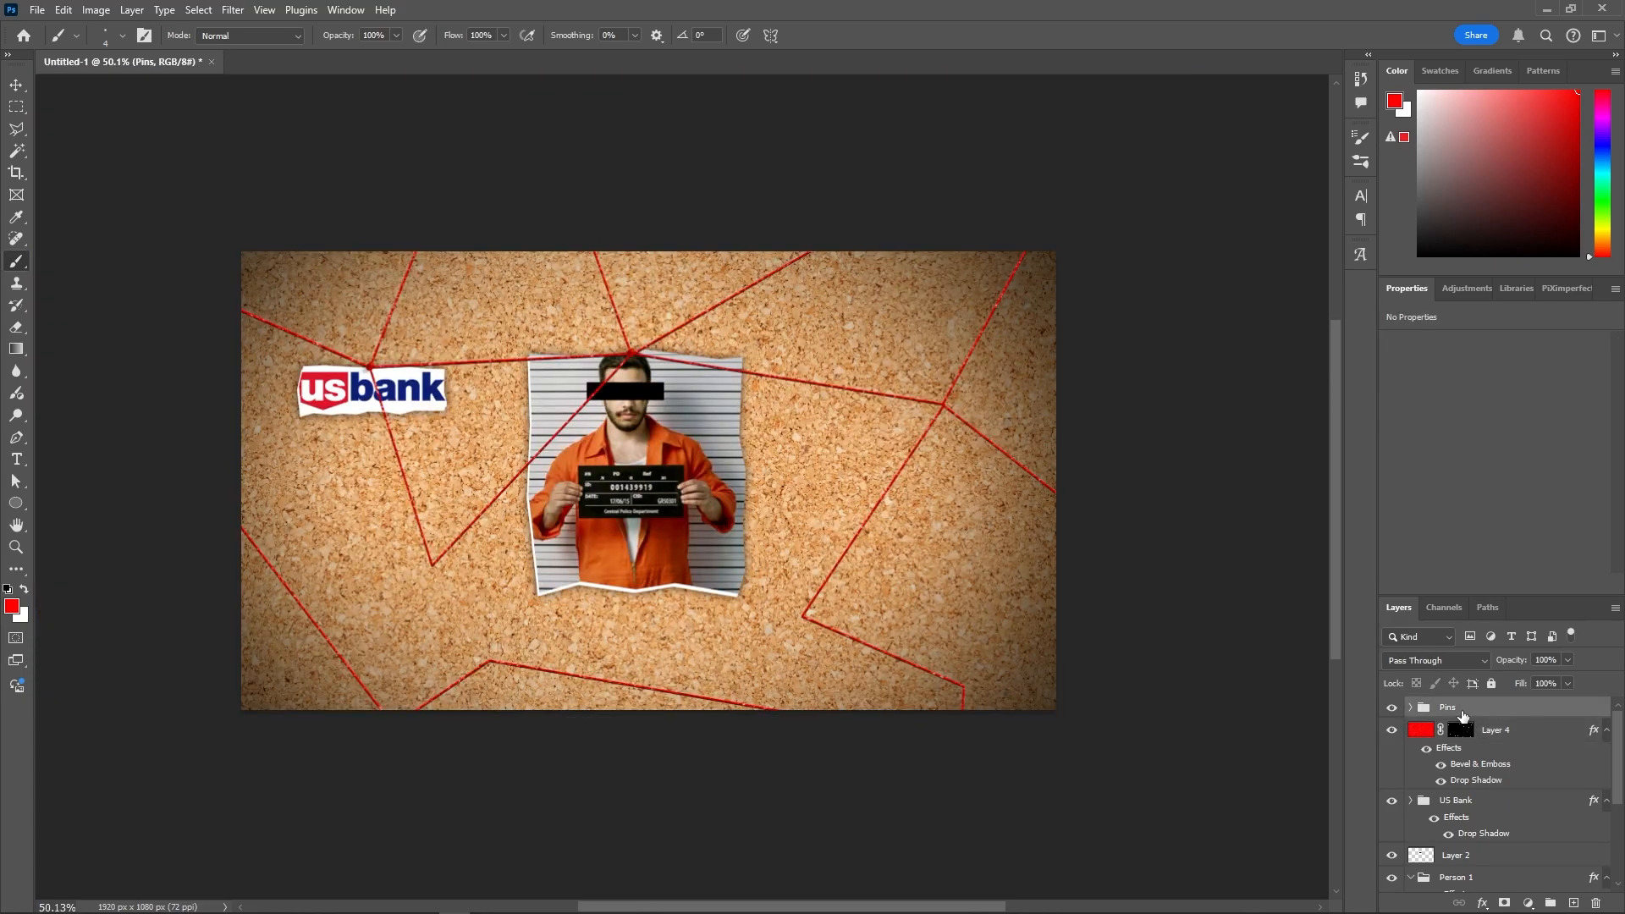
scroll(1481, 730, down, 3)
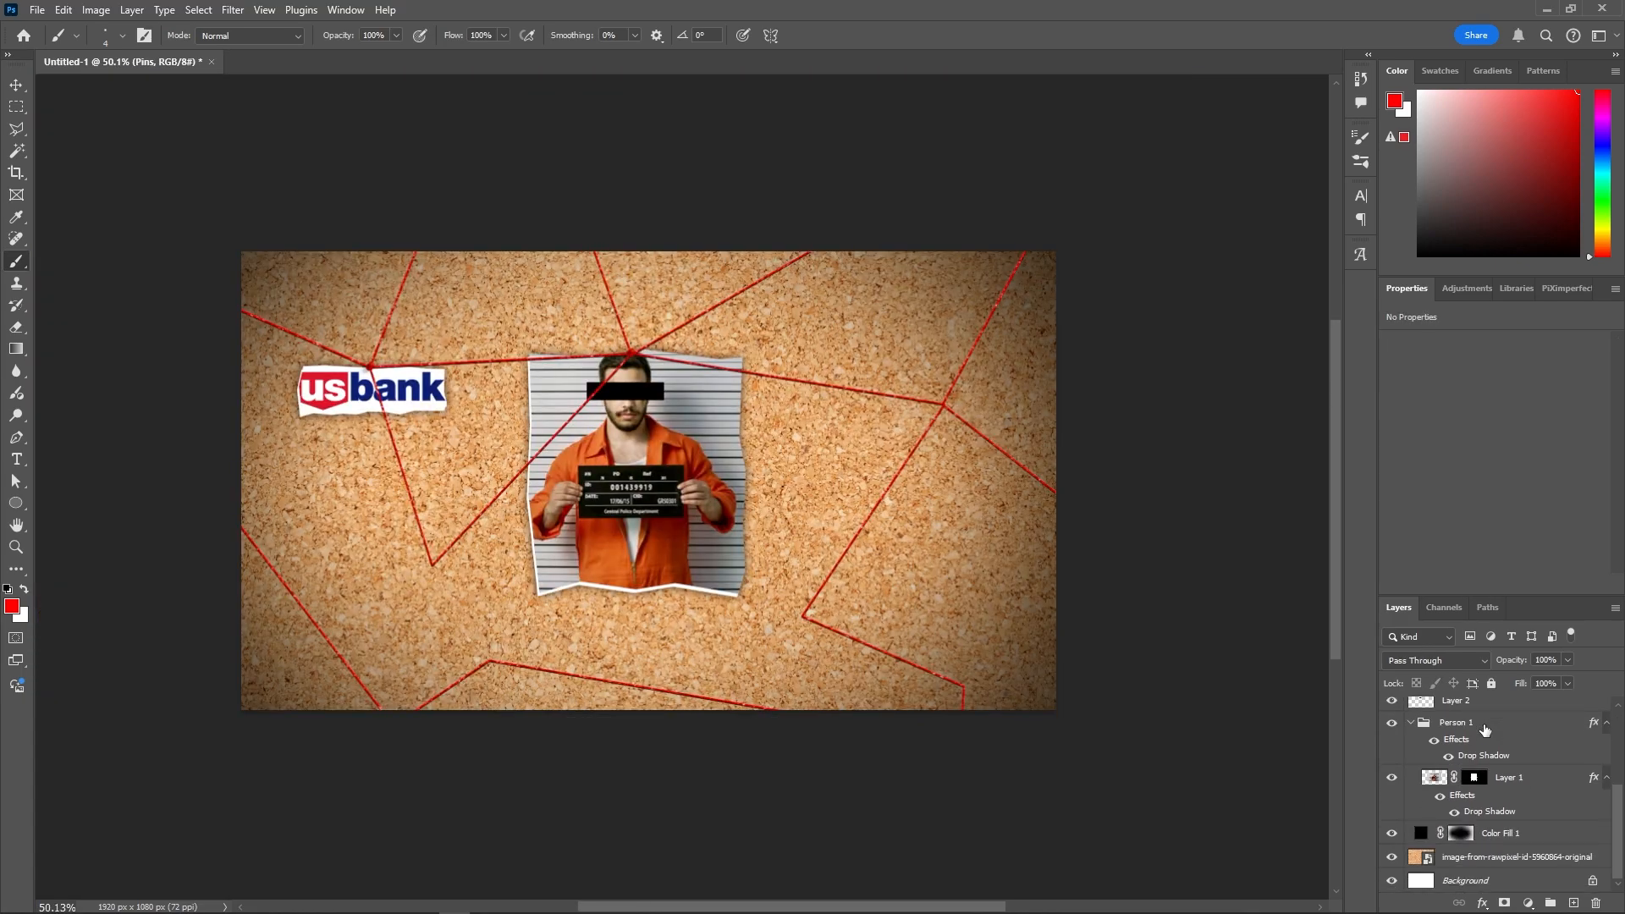
shift+click(1475, 866)
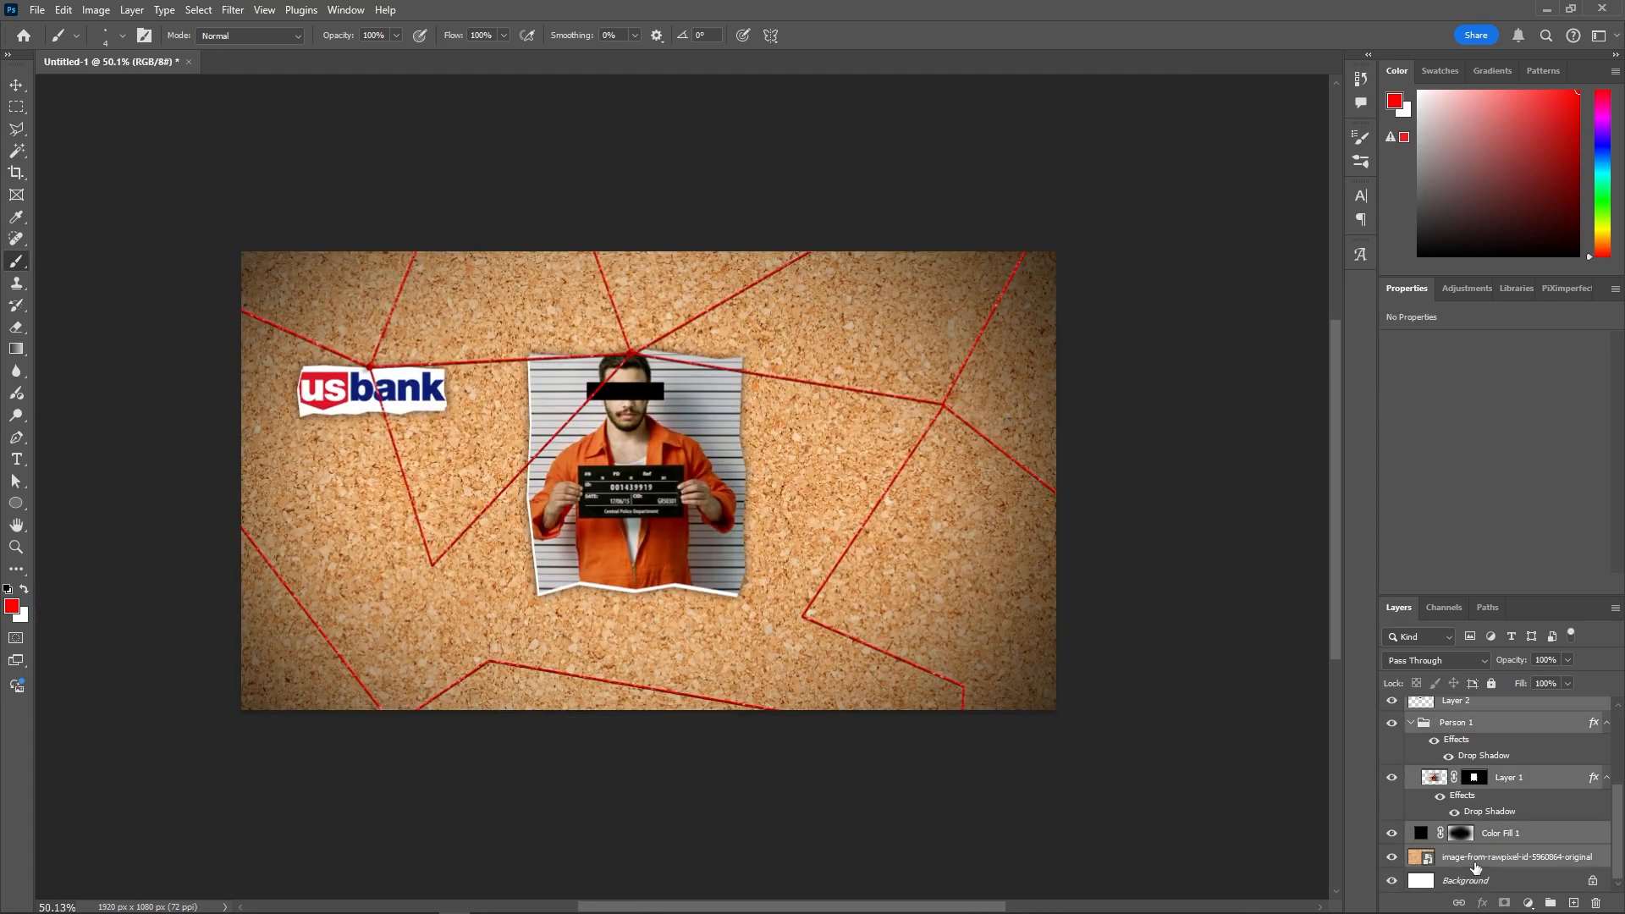
key(ctrl+g)
click(1463, 728)
key(Delete)
- Duplicate Group 1, merge the copy into one layer, and mask and apply the full canvas
key(ctrl+j)
key(m)
right_click(1464, 709)
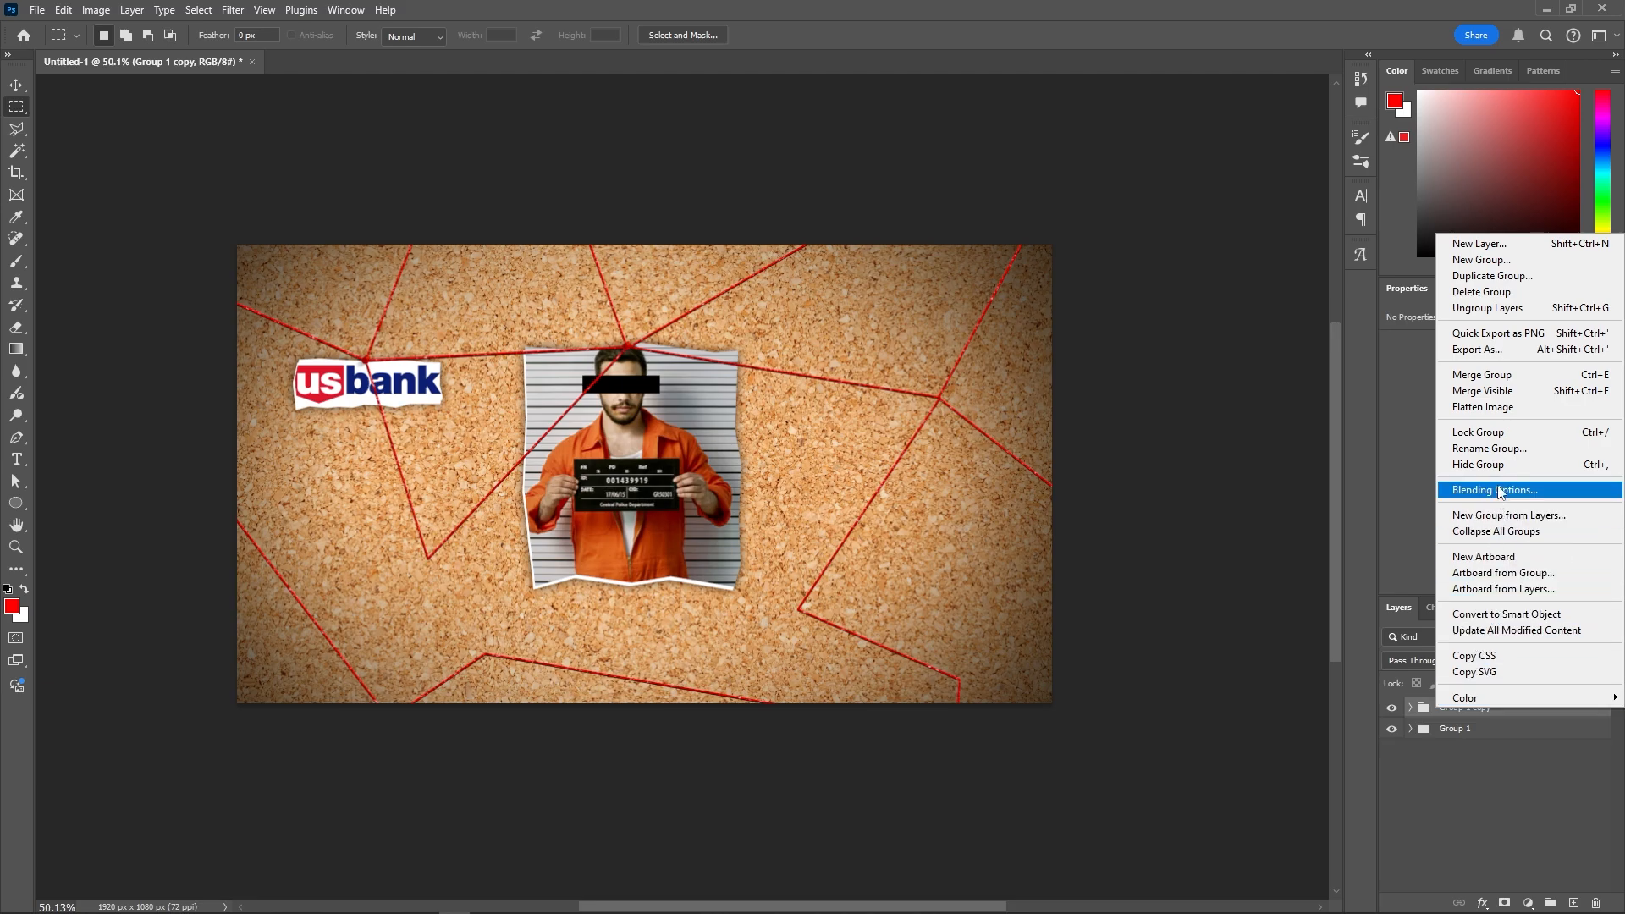
click(1485, 379)
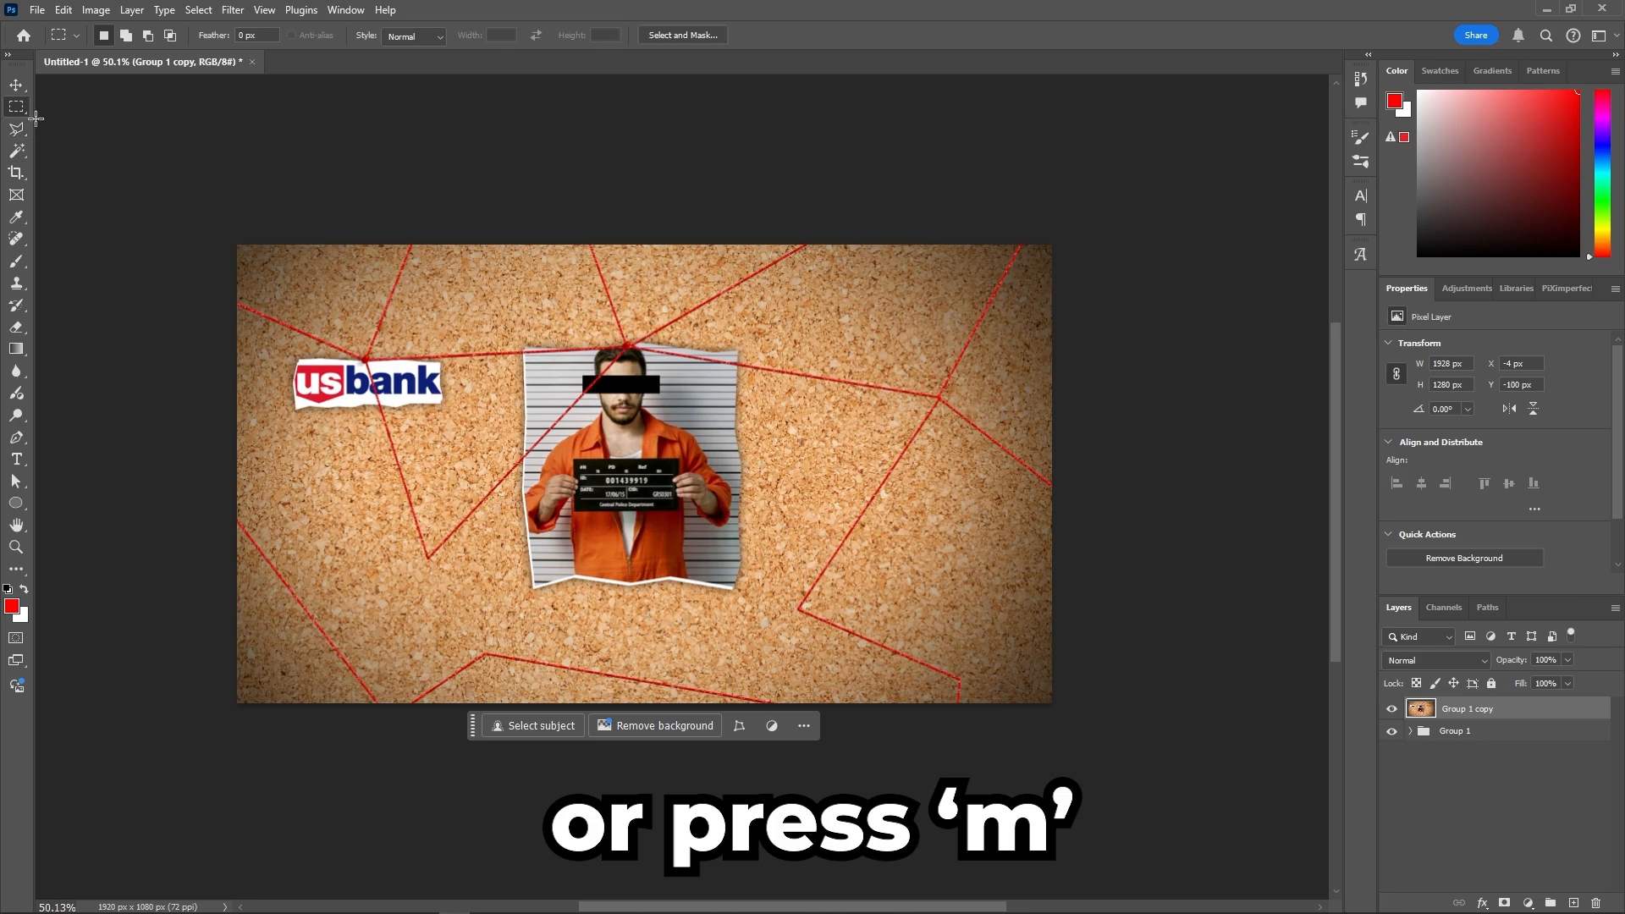
drag(239, 246, 1089, 562)
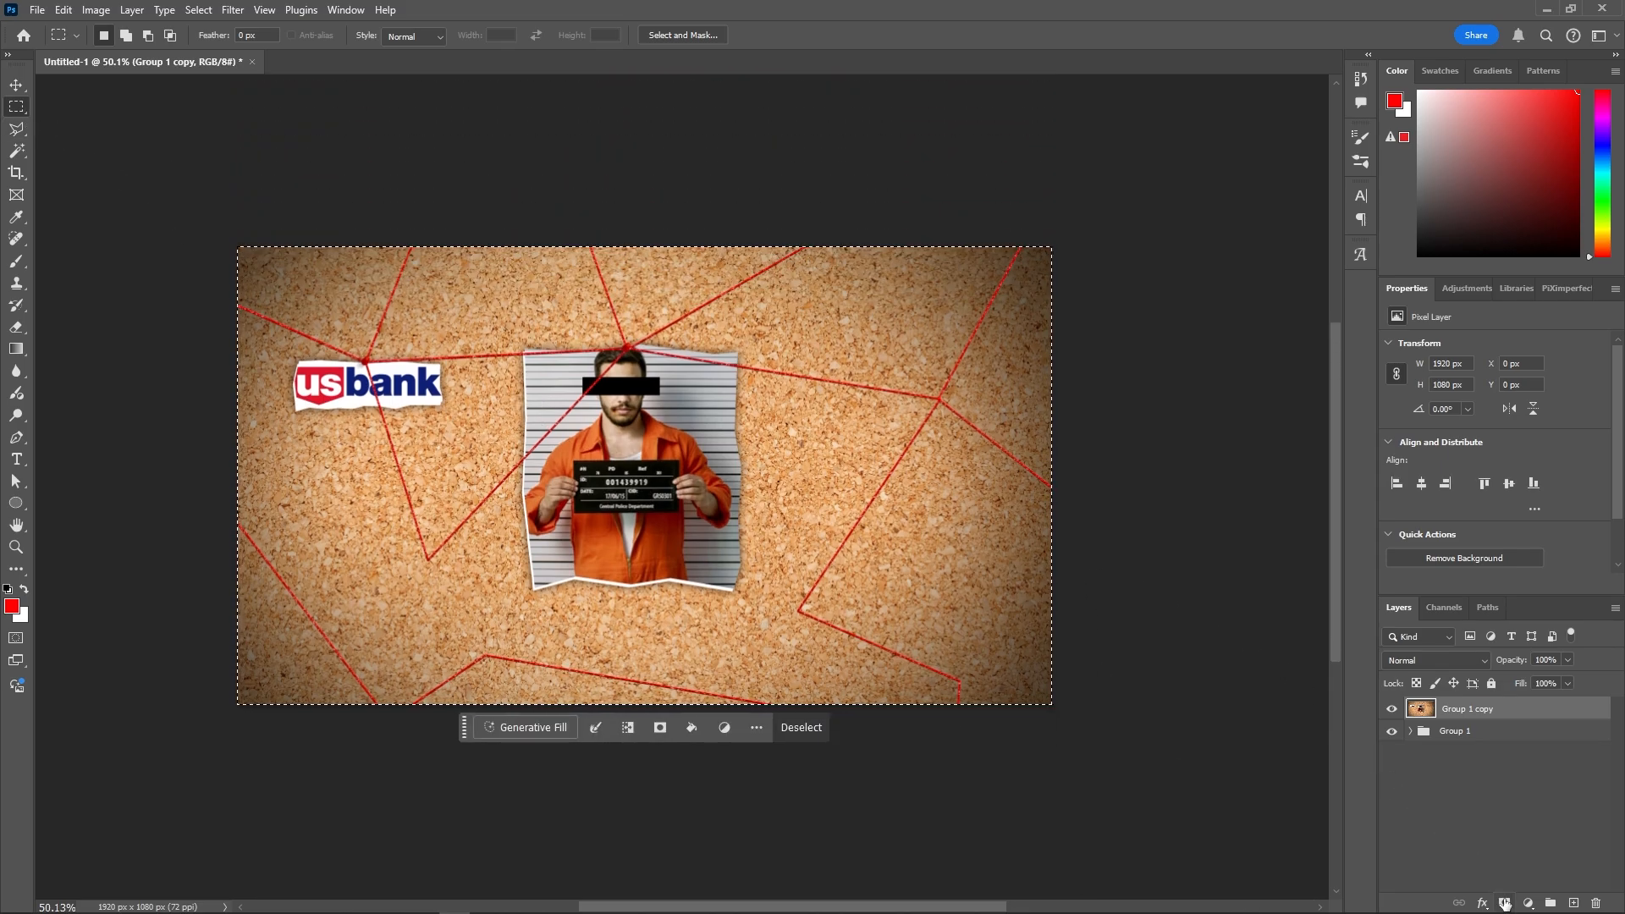
click(1504, 902)
right_click(1454, 709)
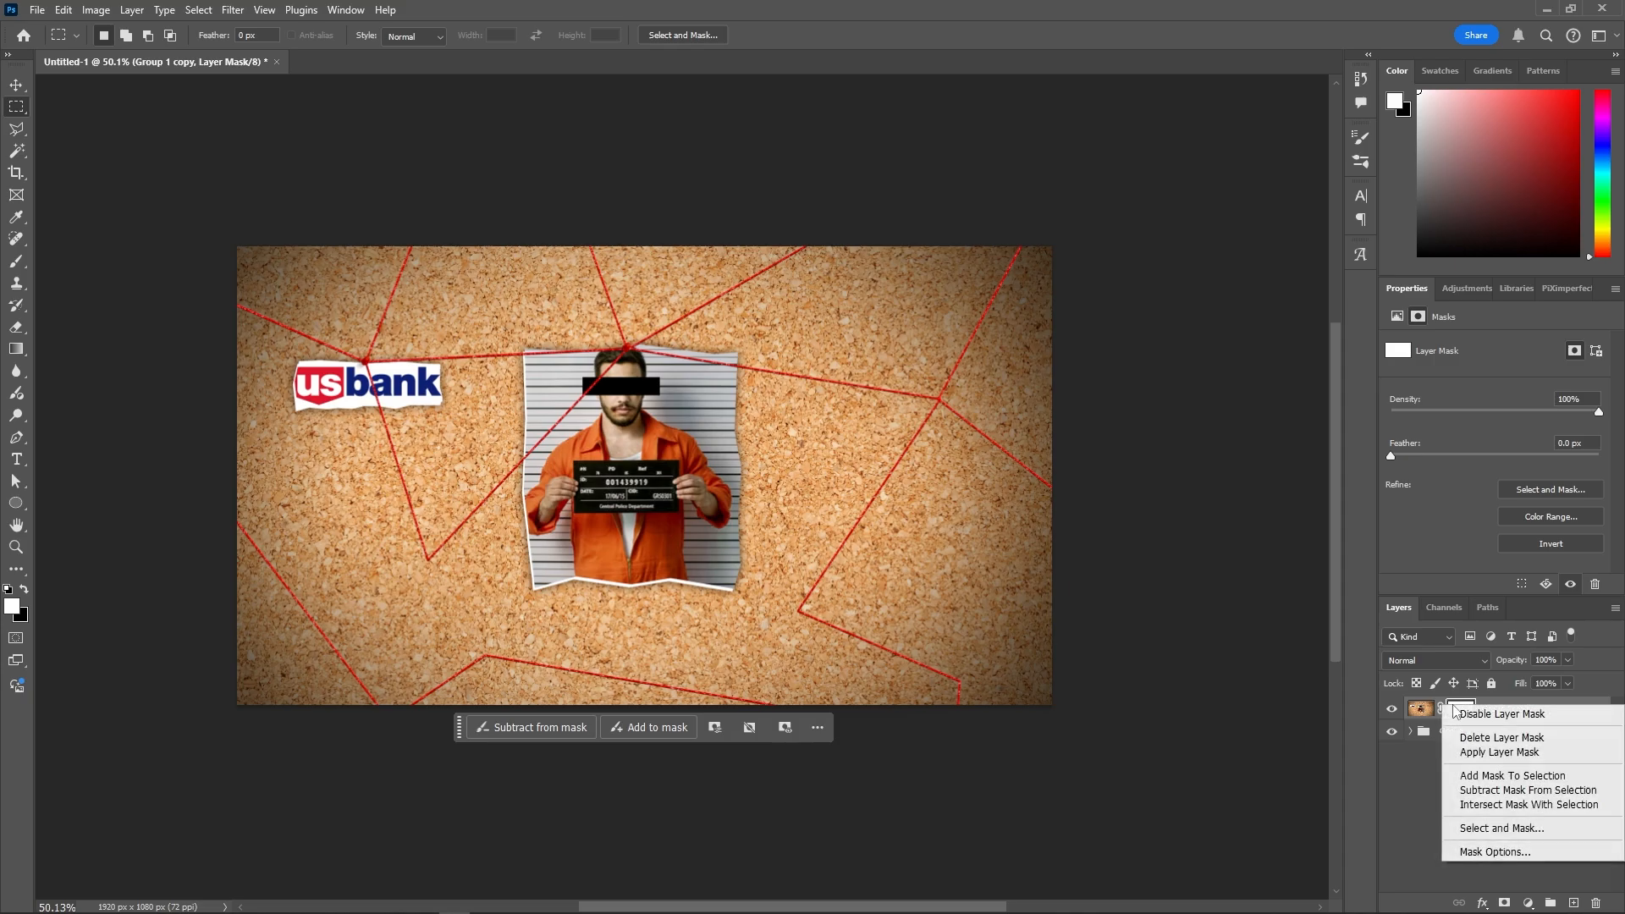
click(1478, 753)
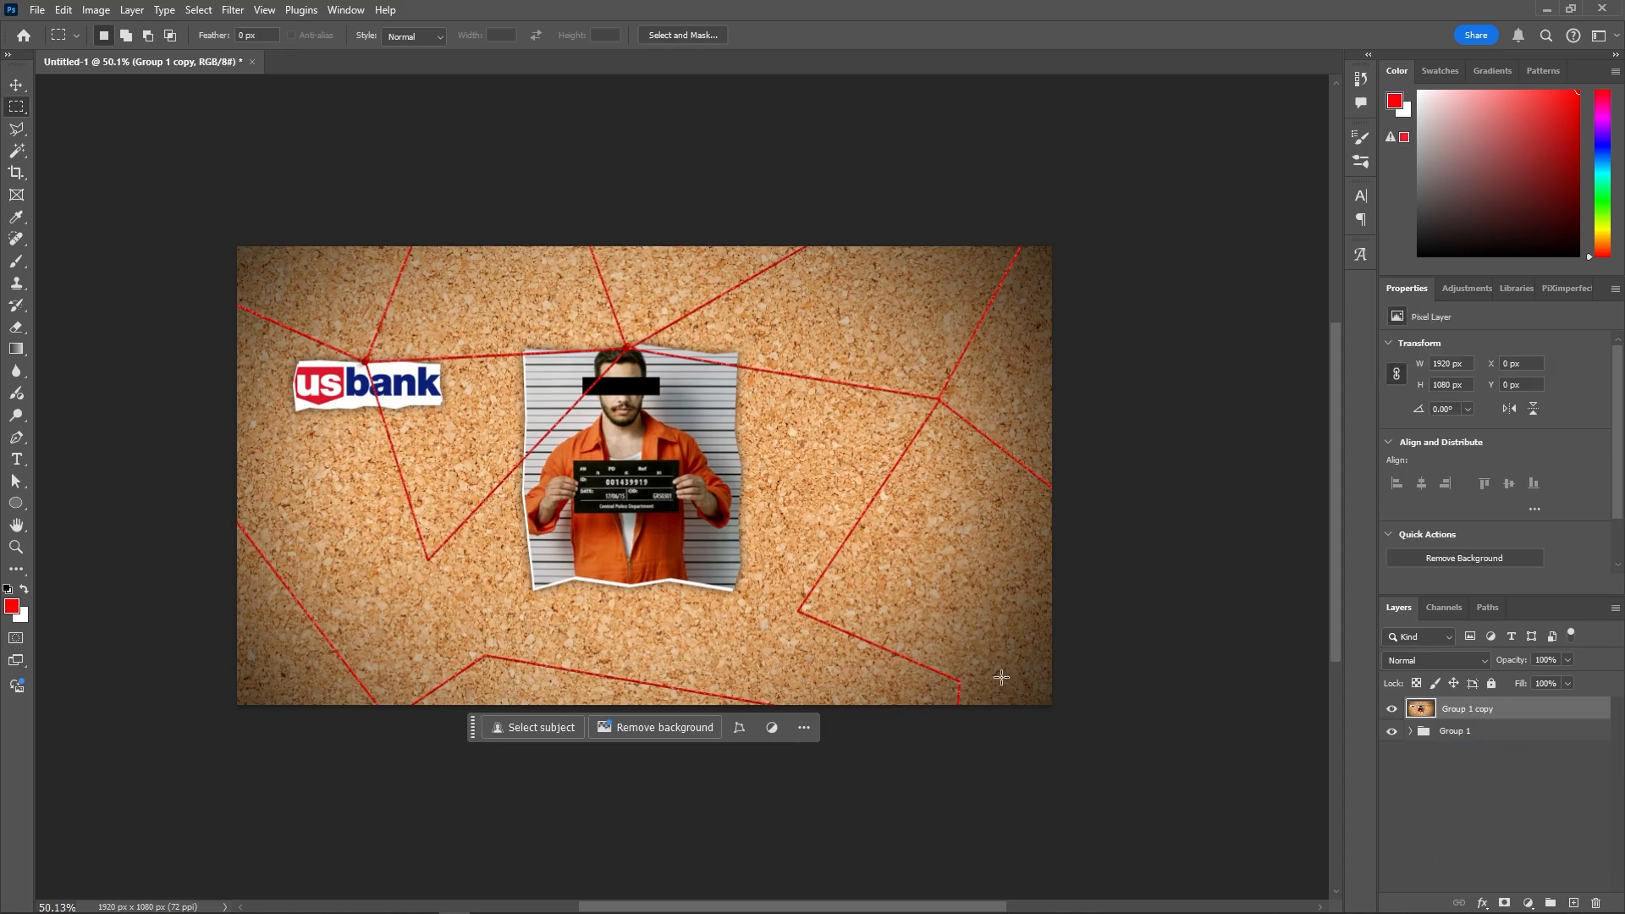
- Try shifting the merged layer down and right with Free Transform, then cancel it
key(ctrl+y)
key(ctrl+t)
drag(585, 429, 704, 592)
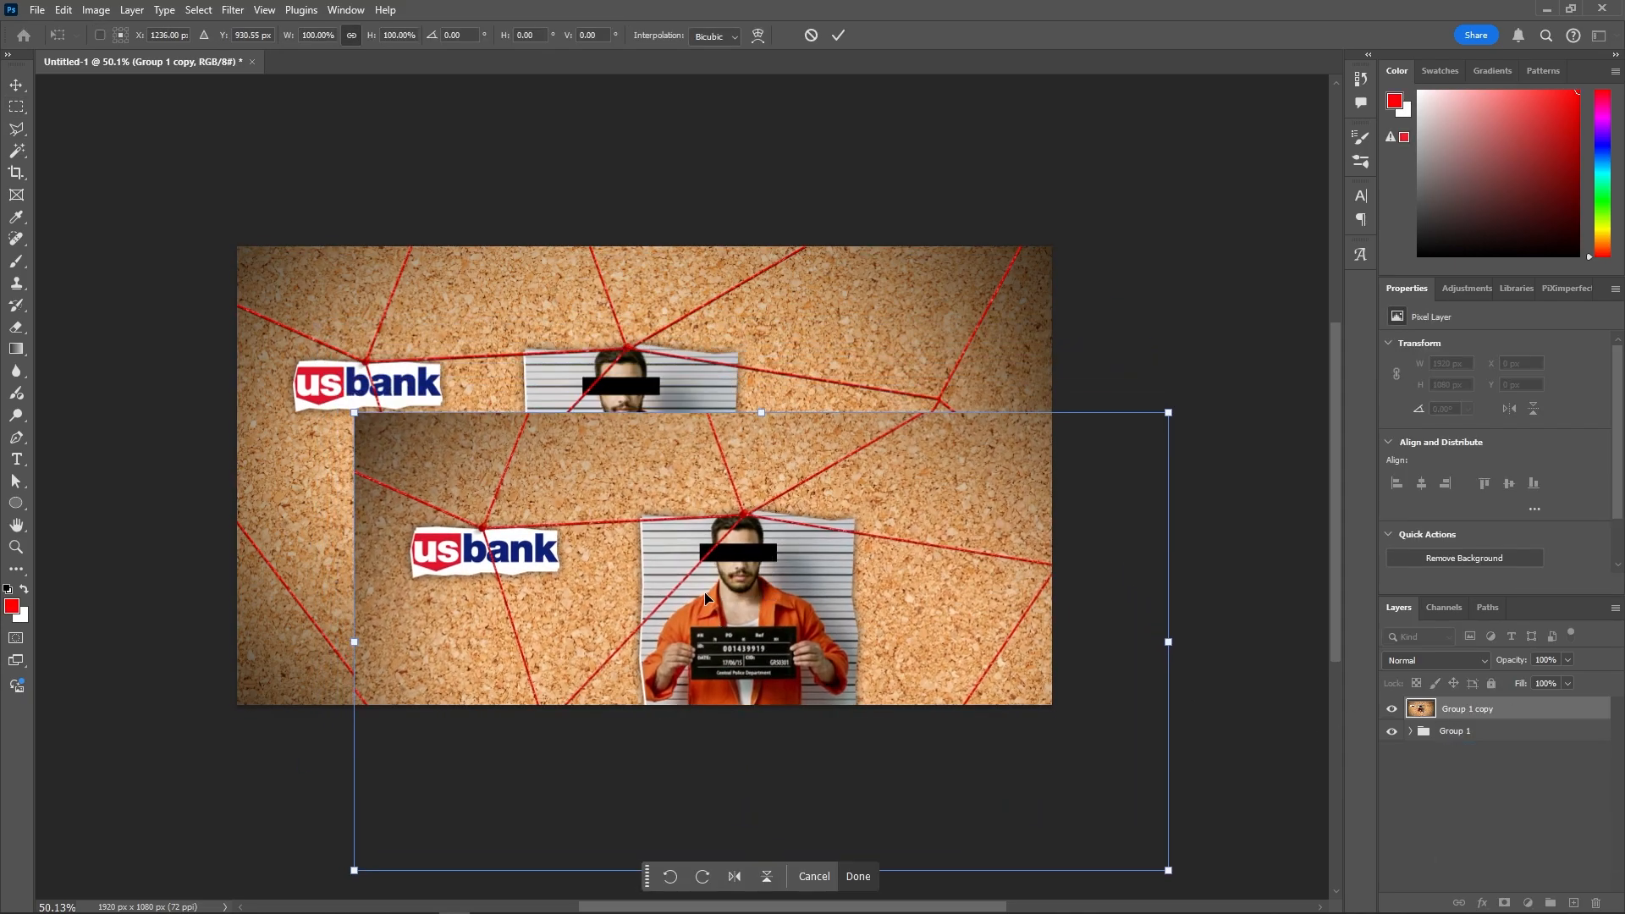
key(Escape)
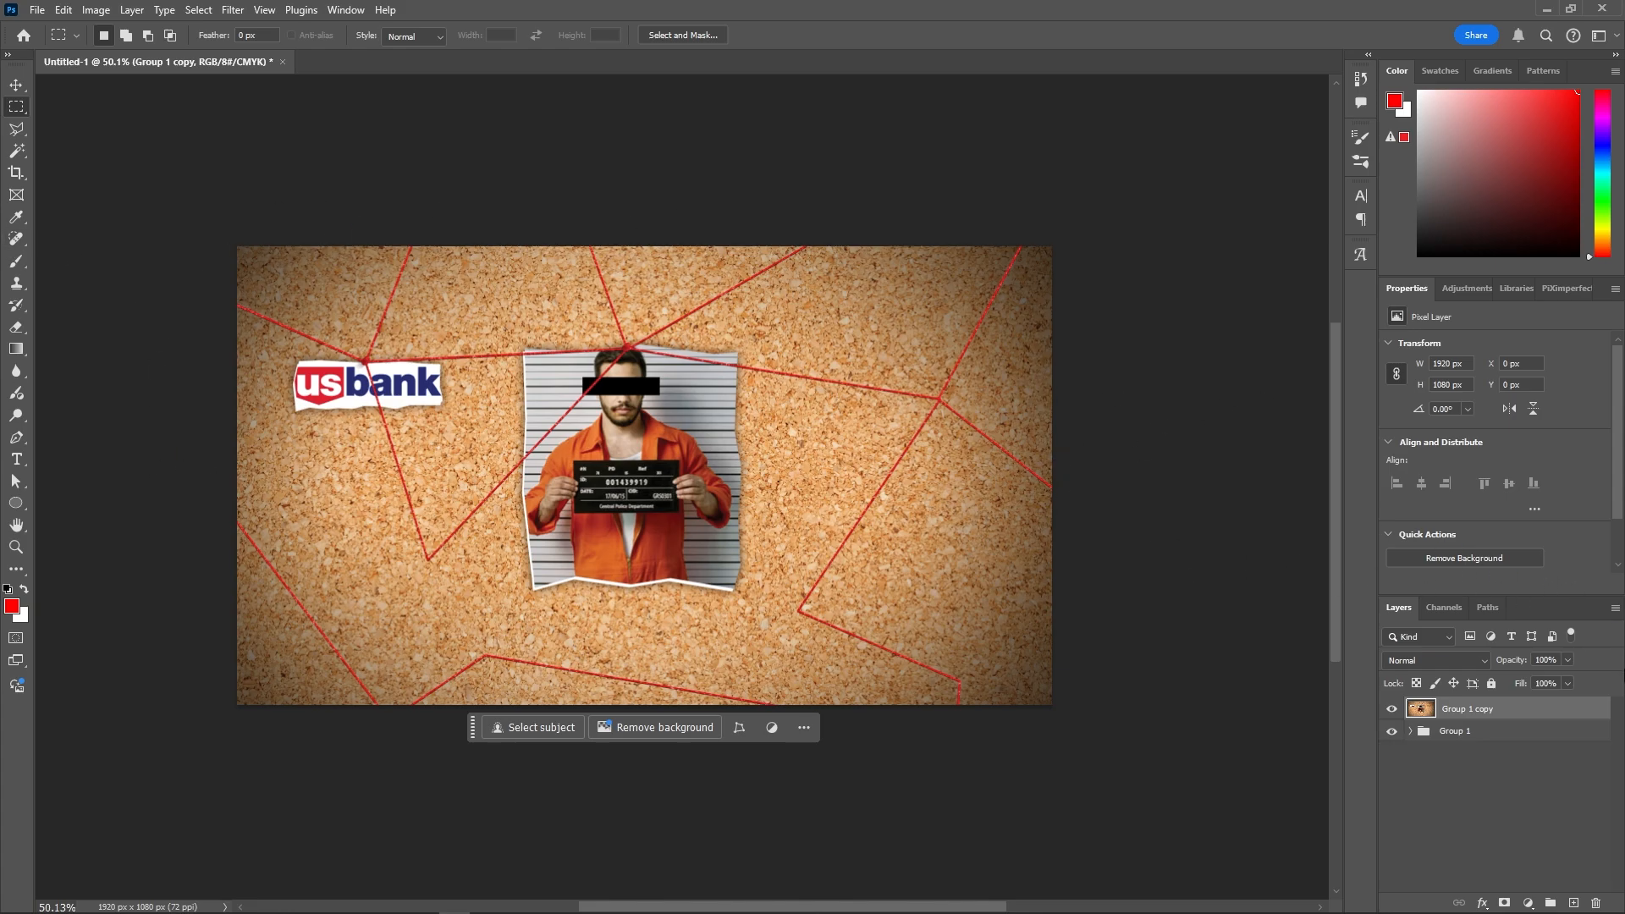
- Open the Camera Raw Filter and lower the exposure slightly under Light
click(234, 10)
click(294, 136)
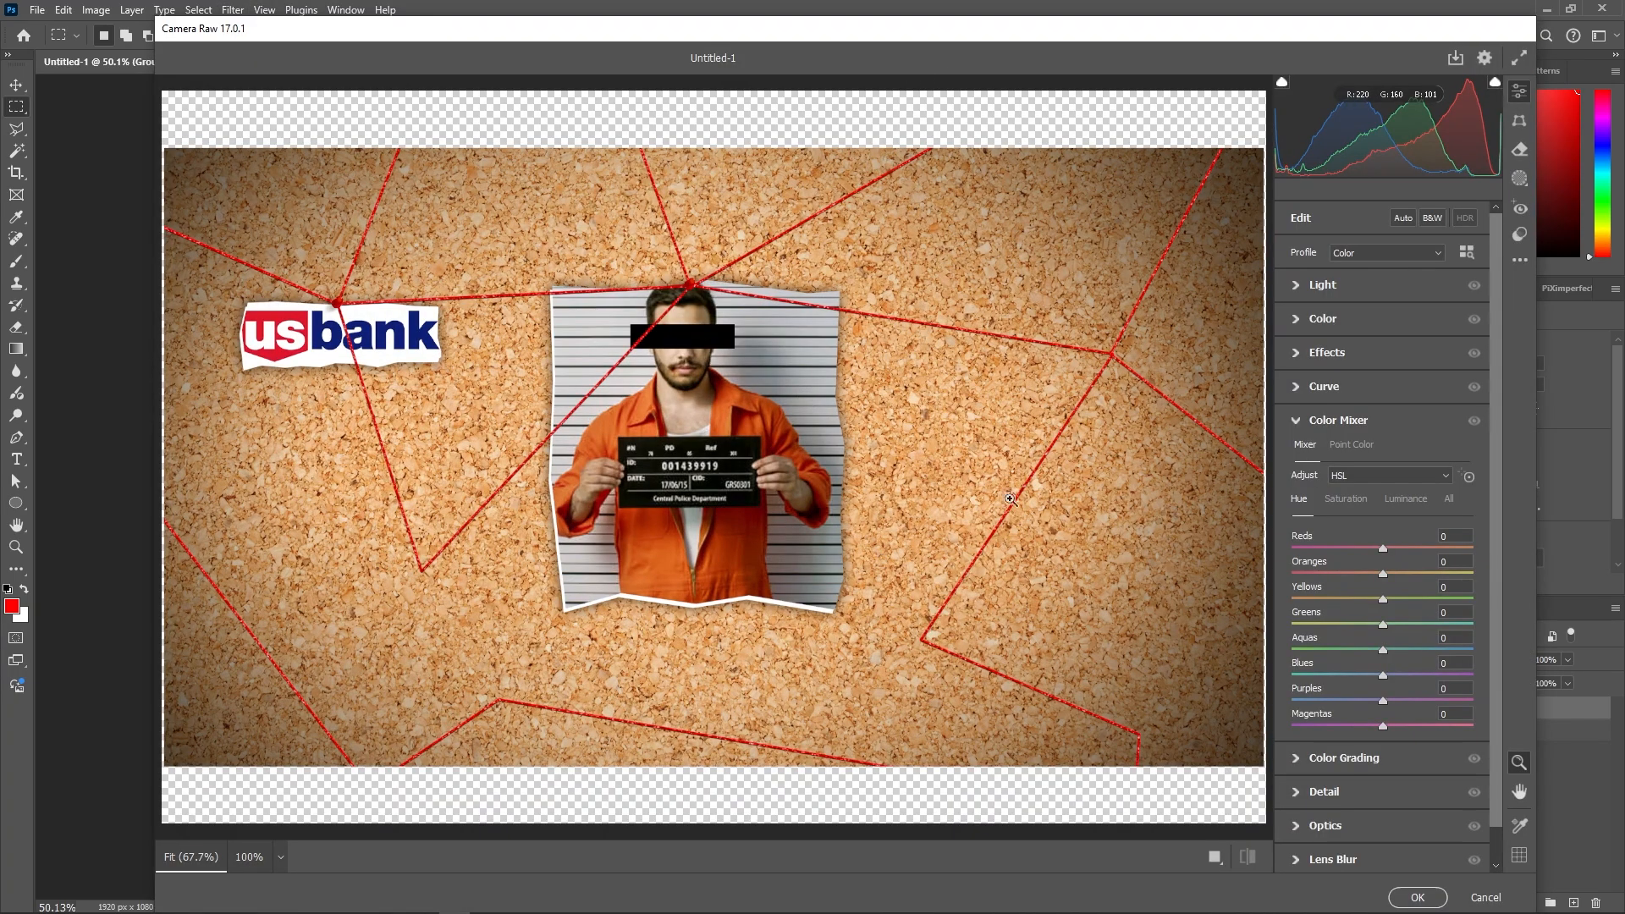
click(1294, 286)
drag(1383, 324, 1406, 426)
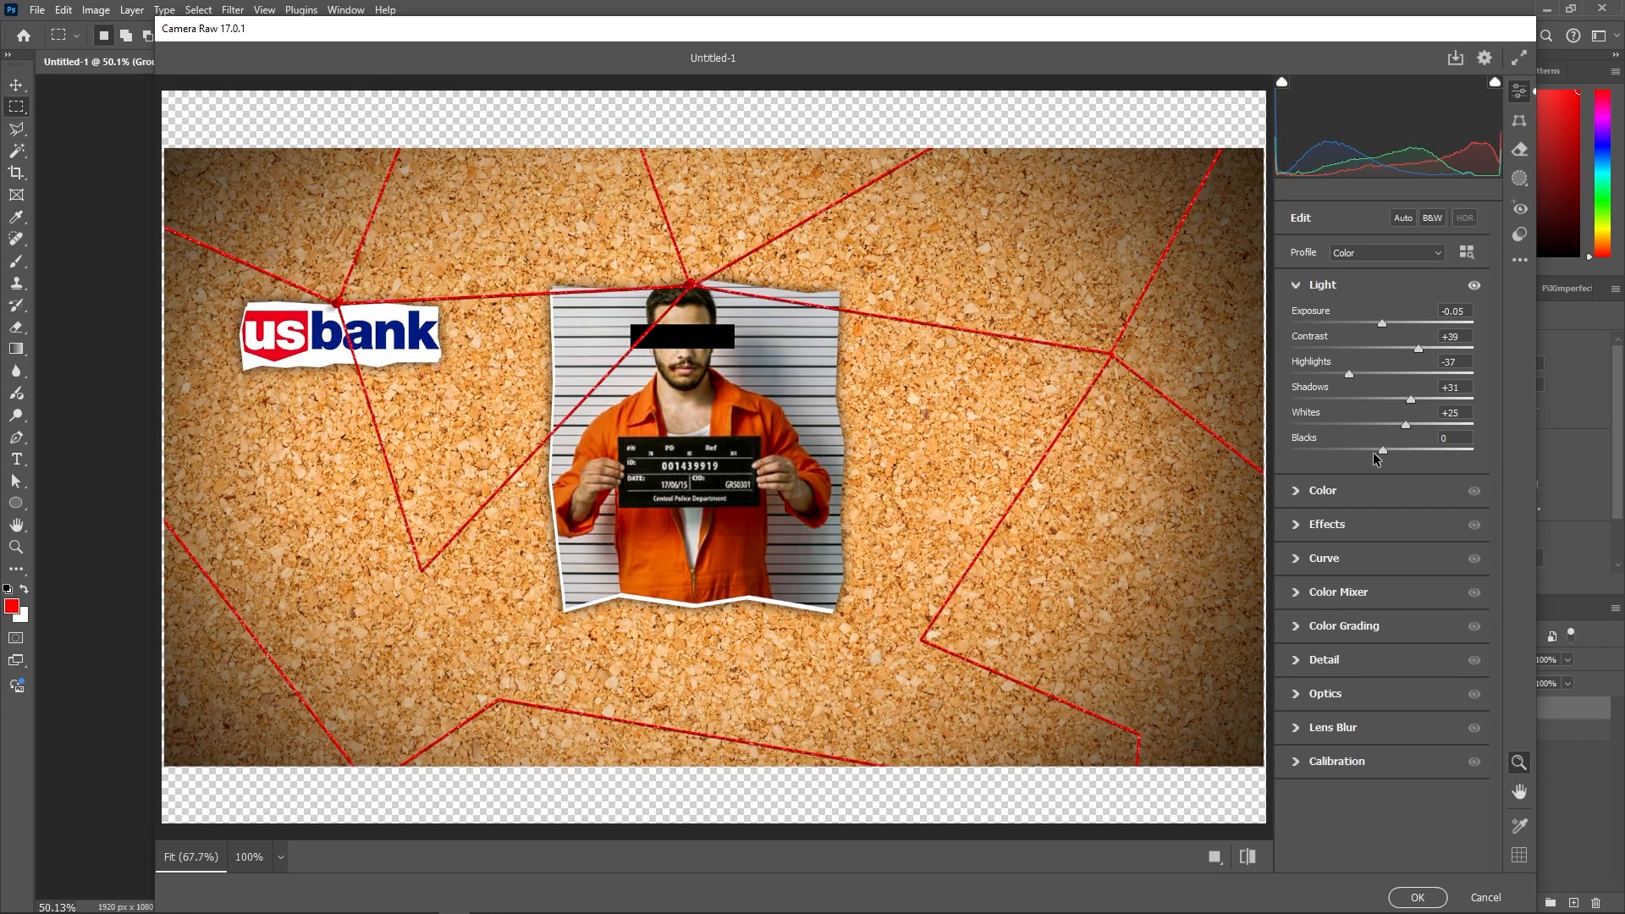
- Cool the white balance temperature, shift tint toward green, then compare with the original
click(1307, 490)
mouse_move(1386, 384)
mouse_down()
mouse_move(1420, 388)
mouse_move(1374, 403)
mouse_up()
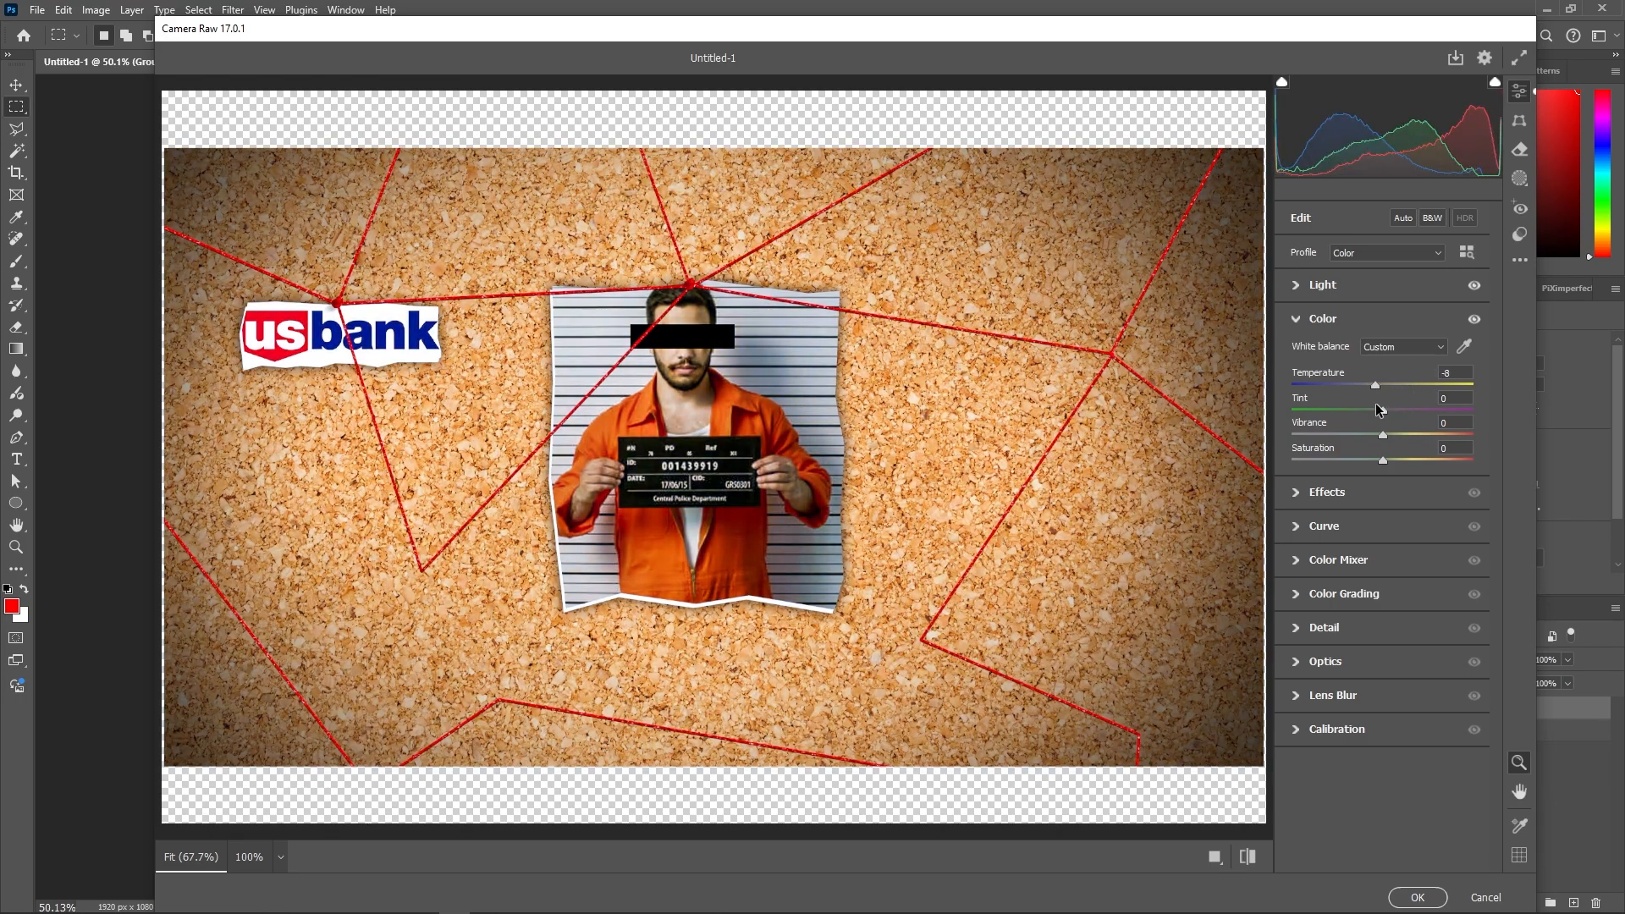
drag(1384, 417, 1377, 414)
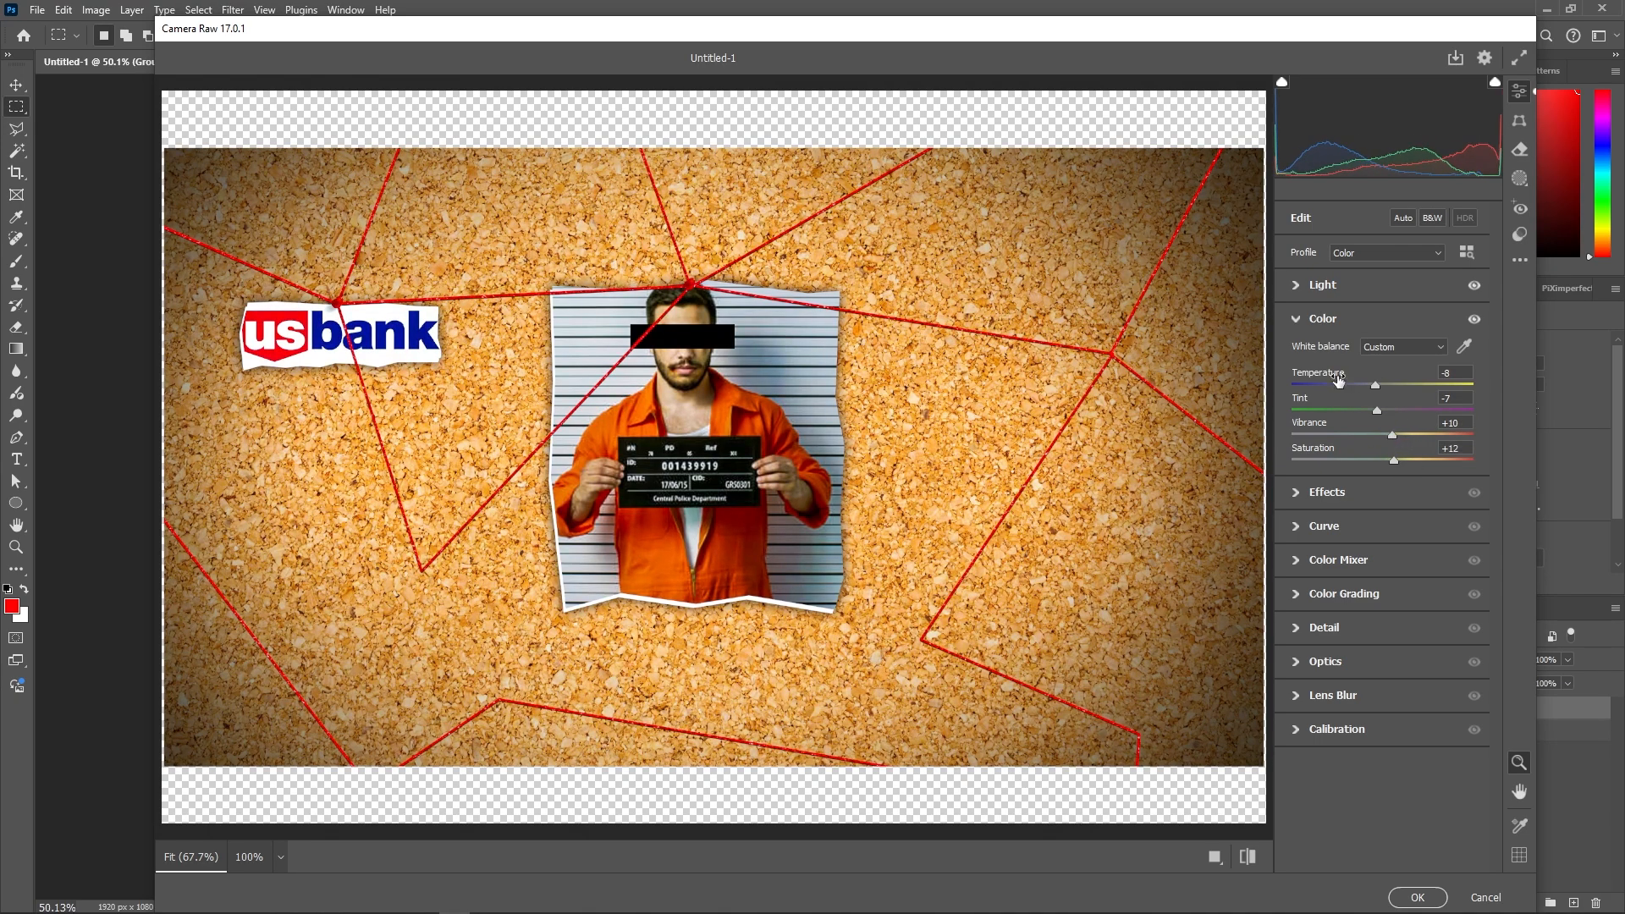
click(1354, 491)
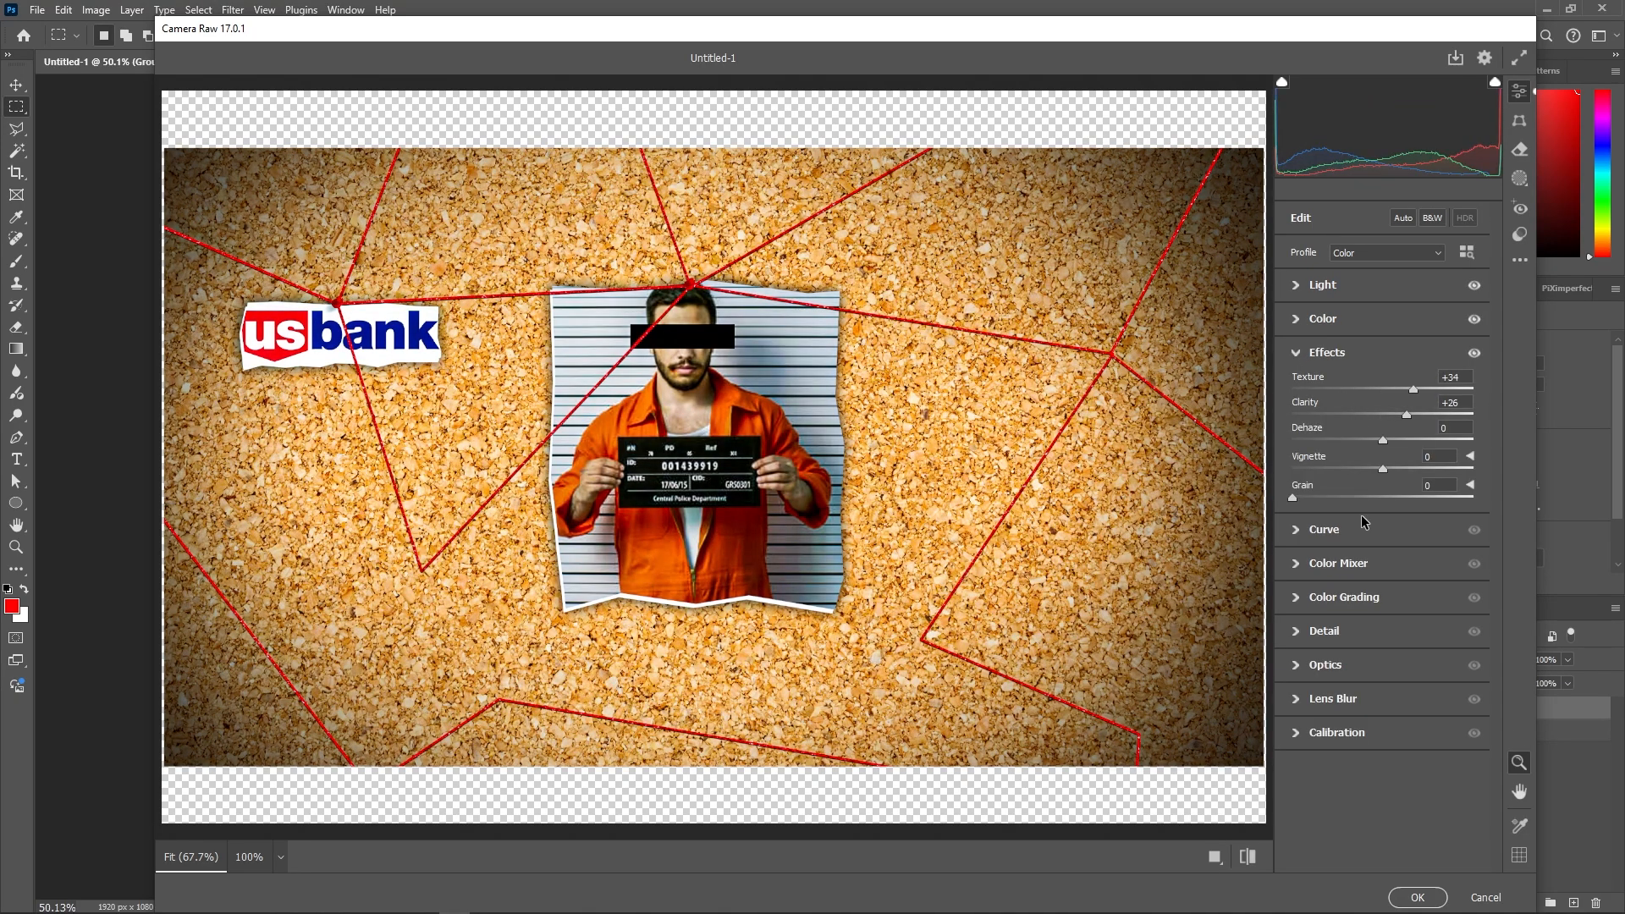
key(p)
key(p)
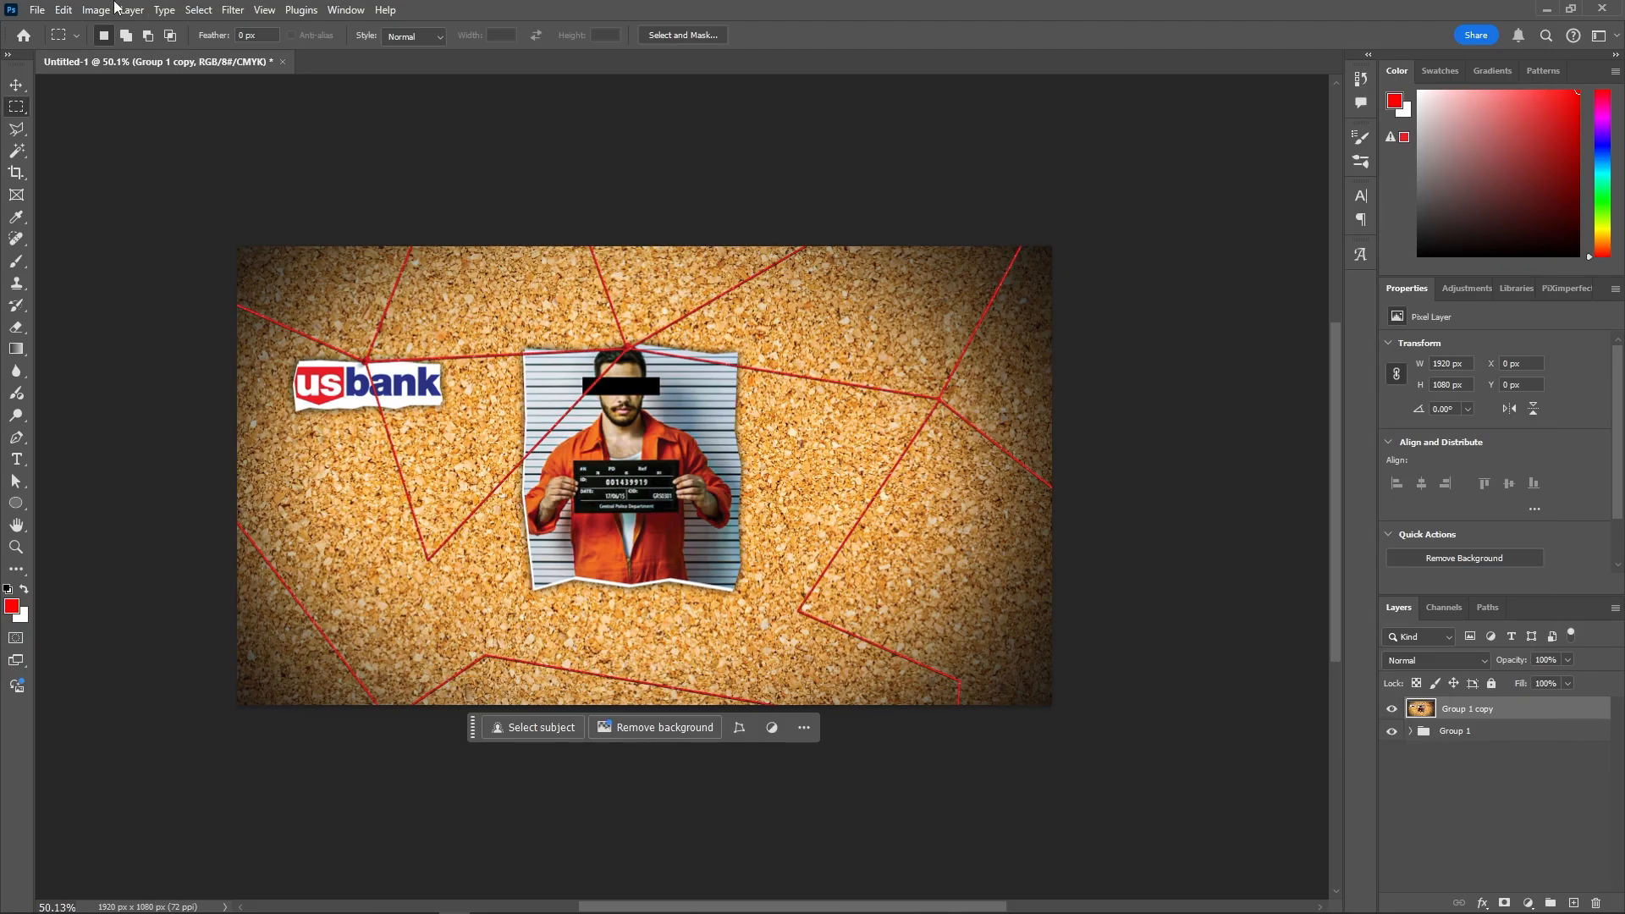
- Quick-export the corkboard composition as a PNG from the File menu
click(37, 10)
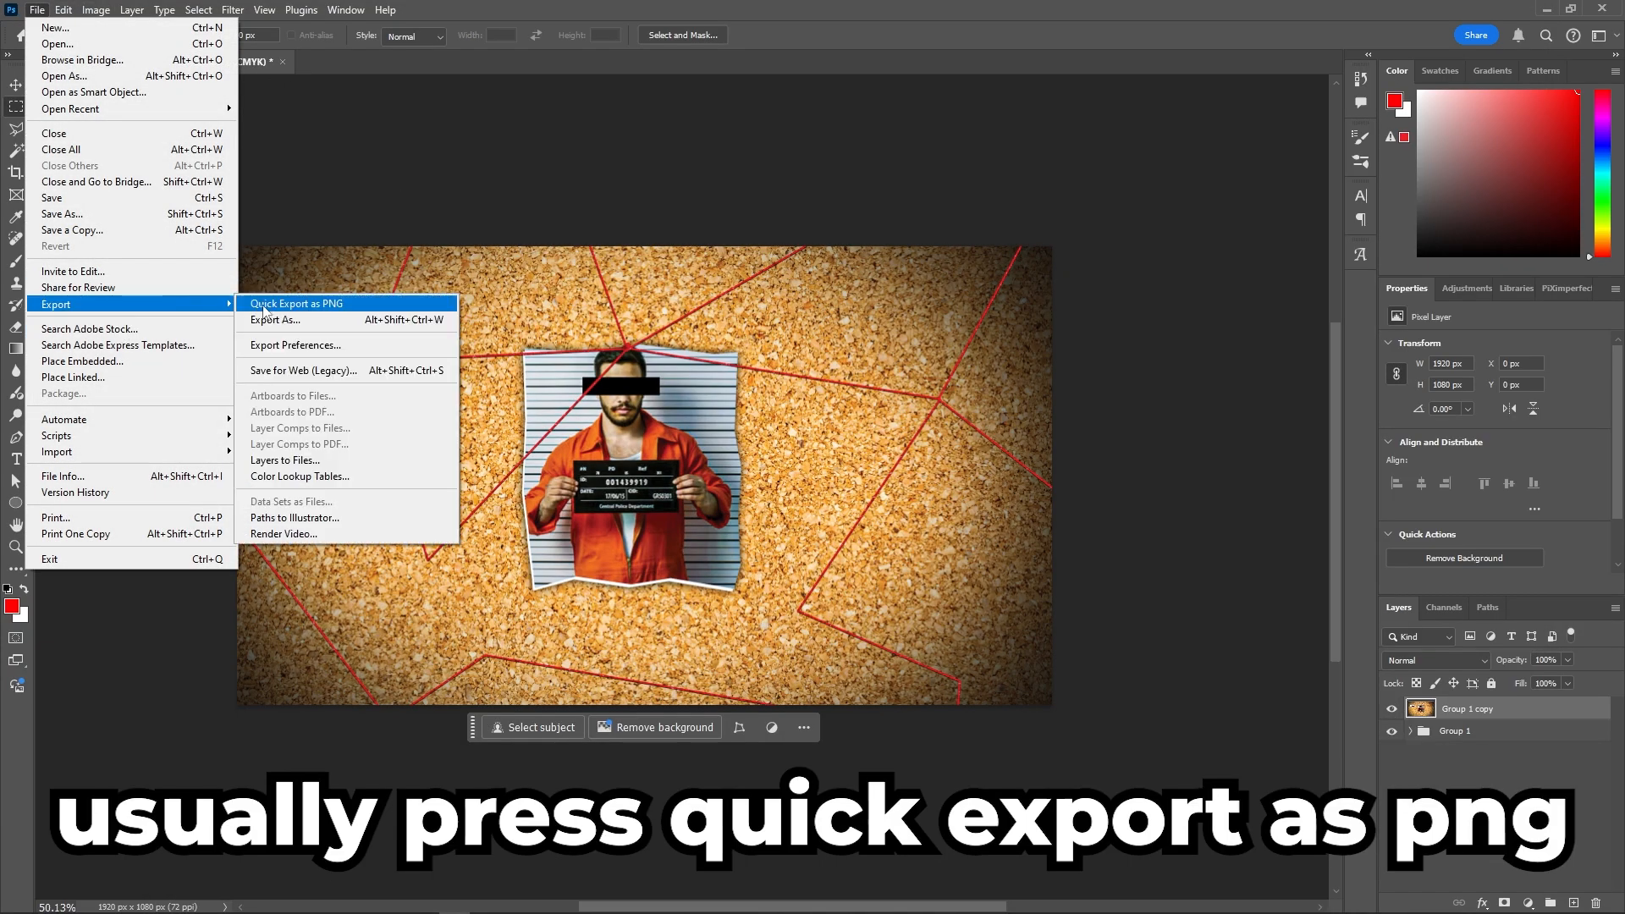
click(1506, 767)
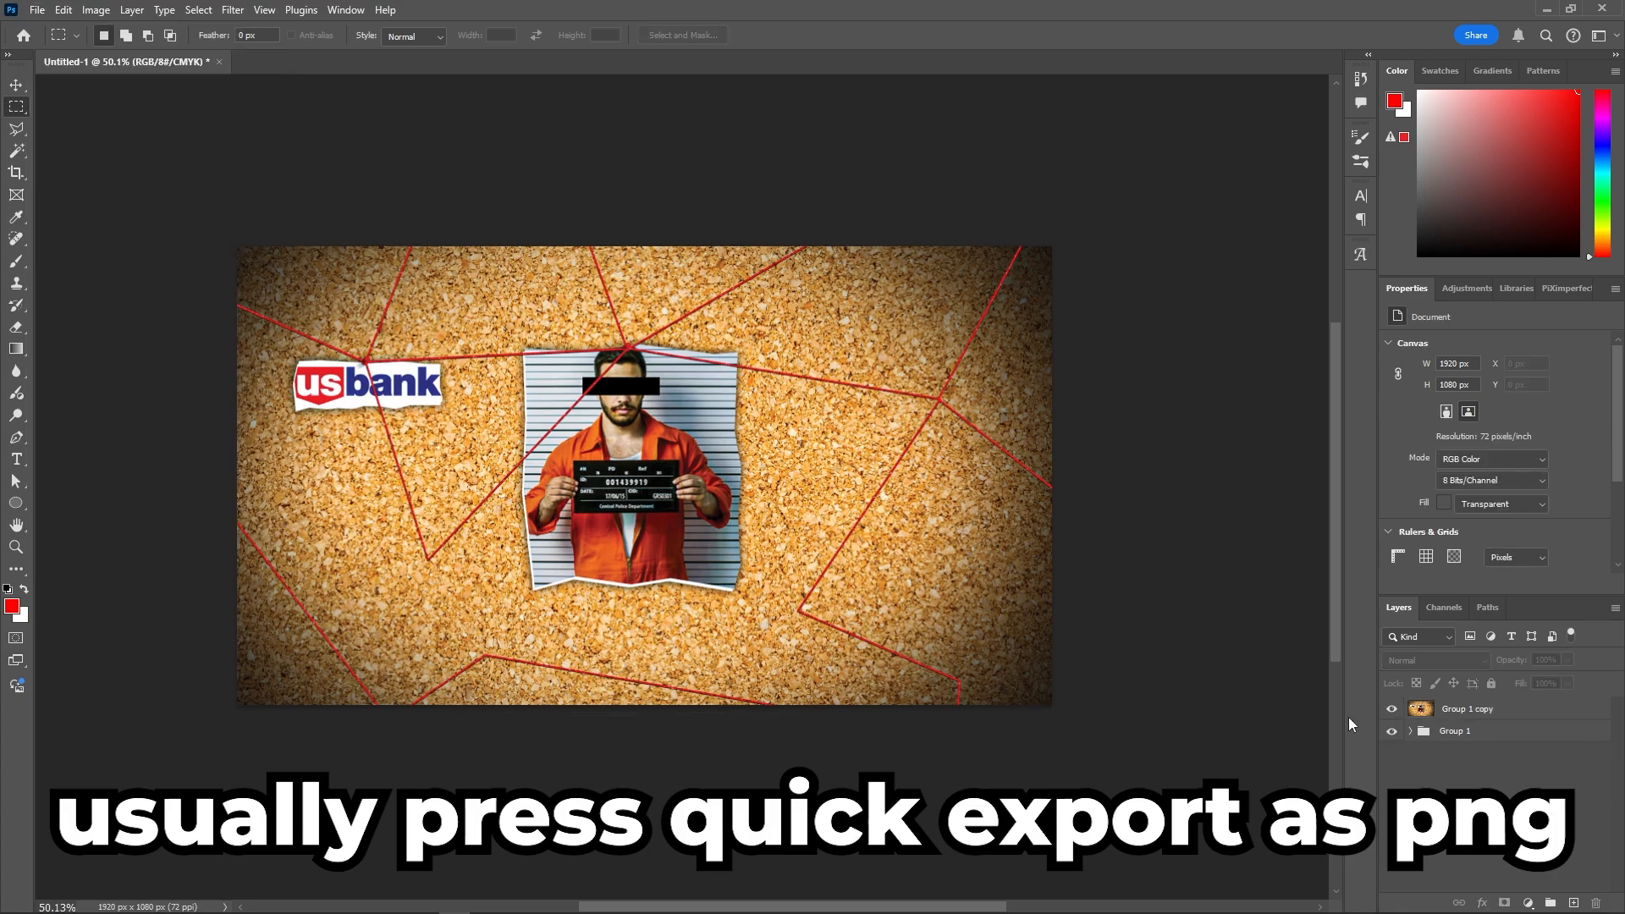